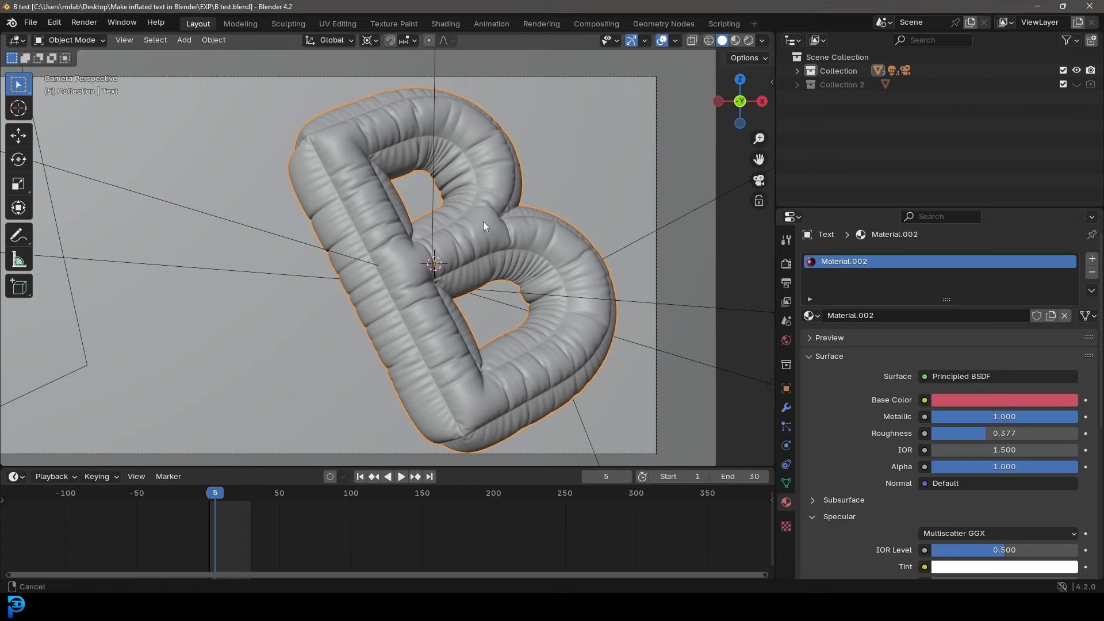
Examine the wrinkles on the finished inflated letter B up close at the first frame of the animation.
{"action": "left_click_drag", "start_coordinate": [492, 467], "coordinate": [492, 526]}
{"action": "scroll", "coordinate": [505, 288], "scroll_direction": "up", "scroll_amount": 3}
{"action": "key", "text": "shift"}
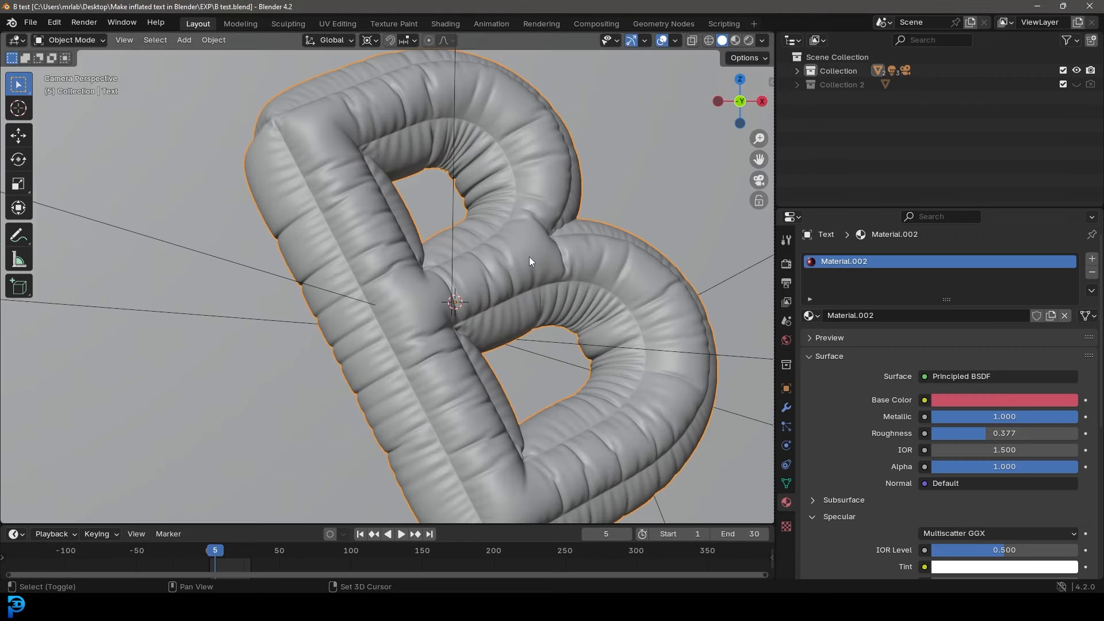
{"action": "key", "text": "shift+Left"}
{"action": "middle_click_drag", "start_coordinate": [501, 278], "coordinate": [460, 291]}
{"action": "scroll", "coordinate": [370, 274], "scroll_direction": "up", "scroll_amount": 5}
{"action": "scroll", "coordinate": [498, 243], "scroll_direction": "down", "scroll_amount": 4}
{"action": "scroll", "coordinate": [486, 253], "scroll_direction": "up", "scroll_amount": 7}
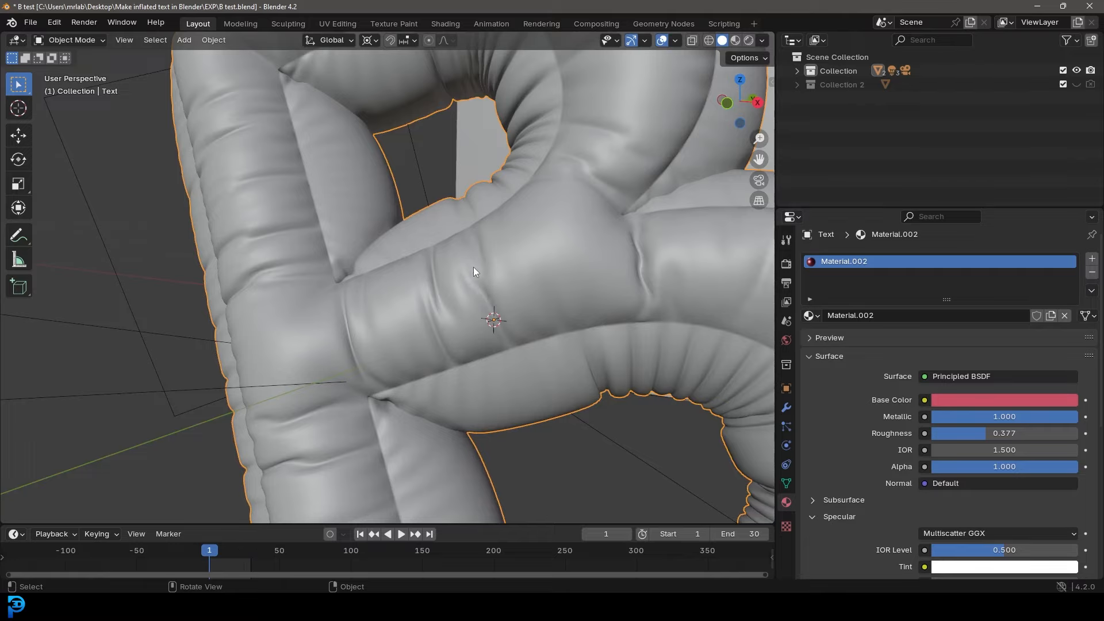
{"action": "scroll", "coordinate": [478, 270], "scroll_direction": "down", "scroll_amount": 4}
Inspect the inflated letter's mesh topology in Edit Mode, then return to Object Mode.
{"action": "key", "text": "Tab"}
{"action": "scroll", "coordinate": [488, 287], "scroll_direction": "up", "scroll_amount": 6}
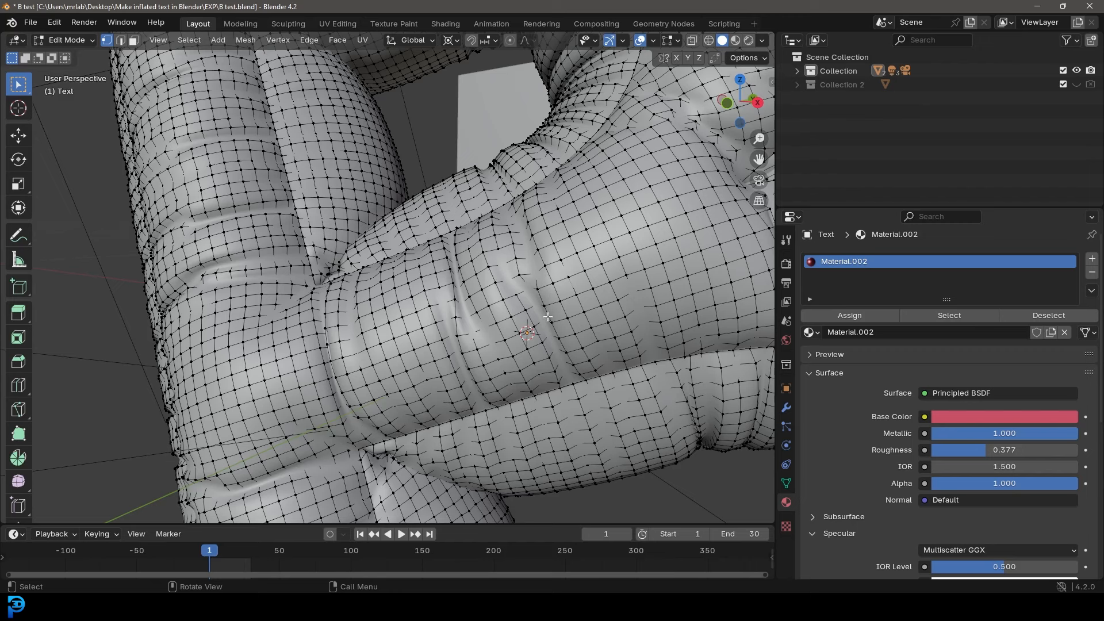
{"action": "scroll", "coordinate": [527, 323], "scroll_direction": "down", "scroll_amount": 5}
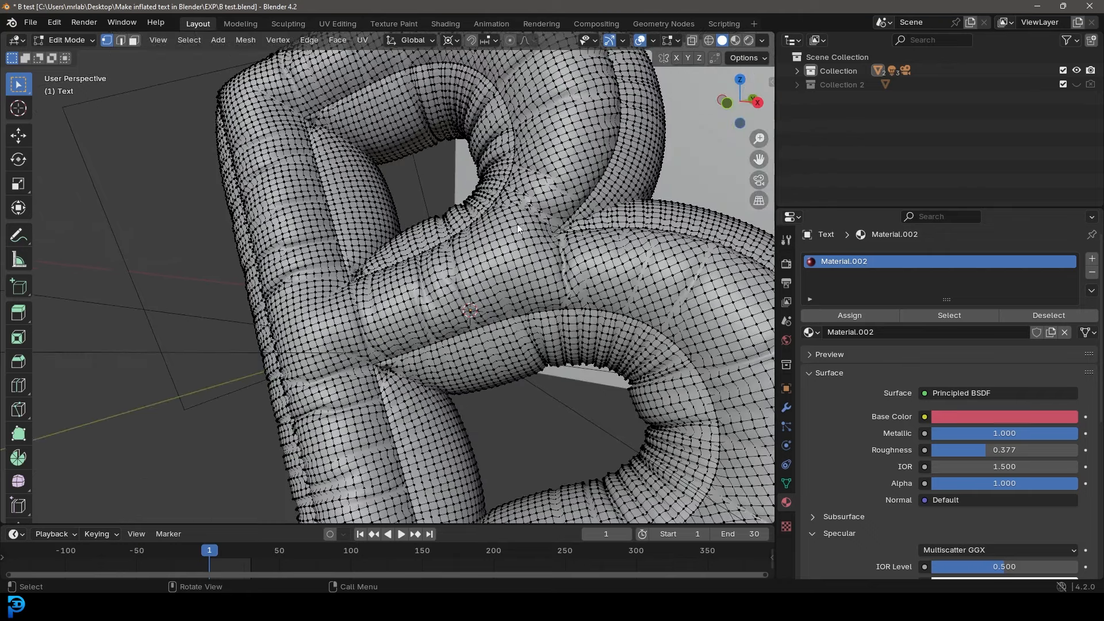
{"action": "key", "text": "Tab"}
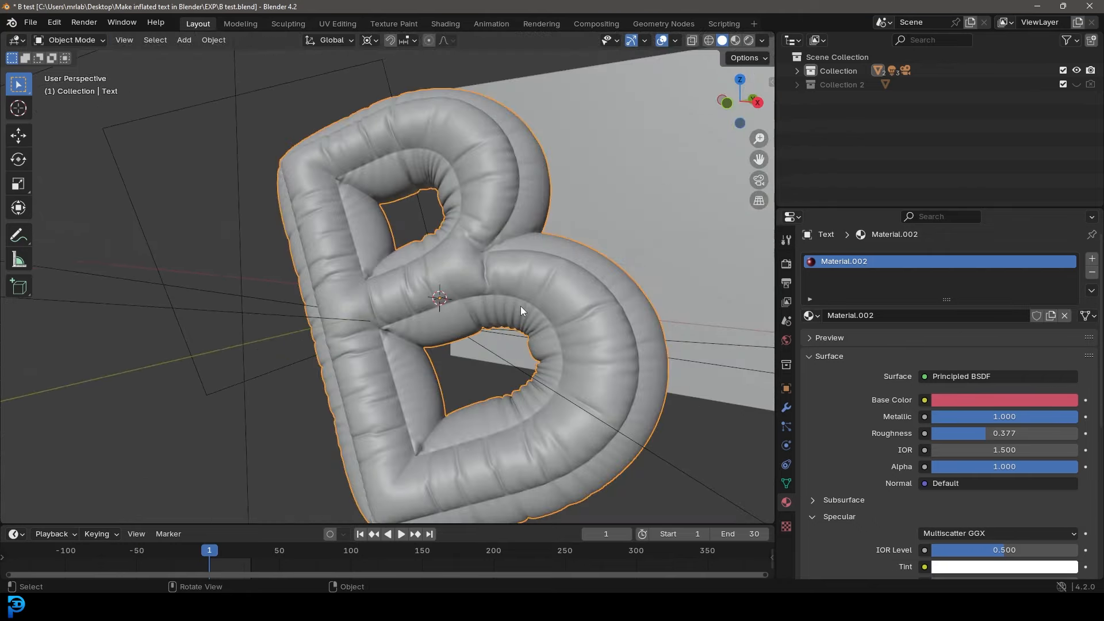
Preview the inflated letter with rendered shading through the camera, then leave the rendered display.
{"action": "key", "text": "z"}
{"action": "left_click", "coordinate": [594, 236]}
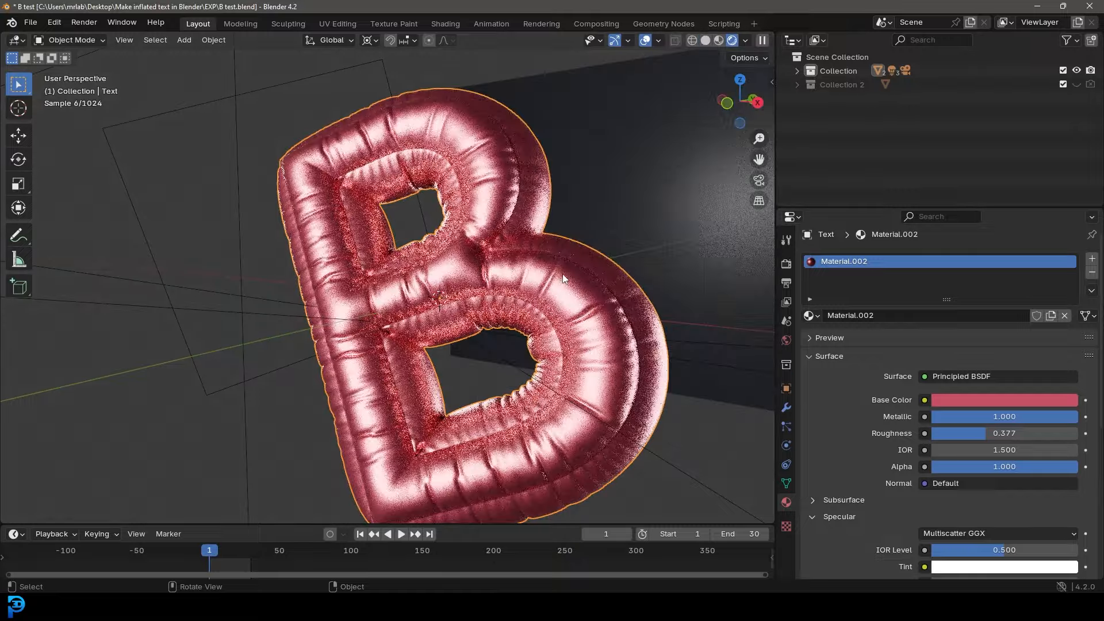
{"action": "key", "text": "KP_0"}
{"action": "scroll", "coordinate": [486, 306], "scroll_direction": "up", "scroll_amount": 1}
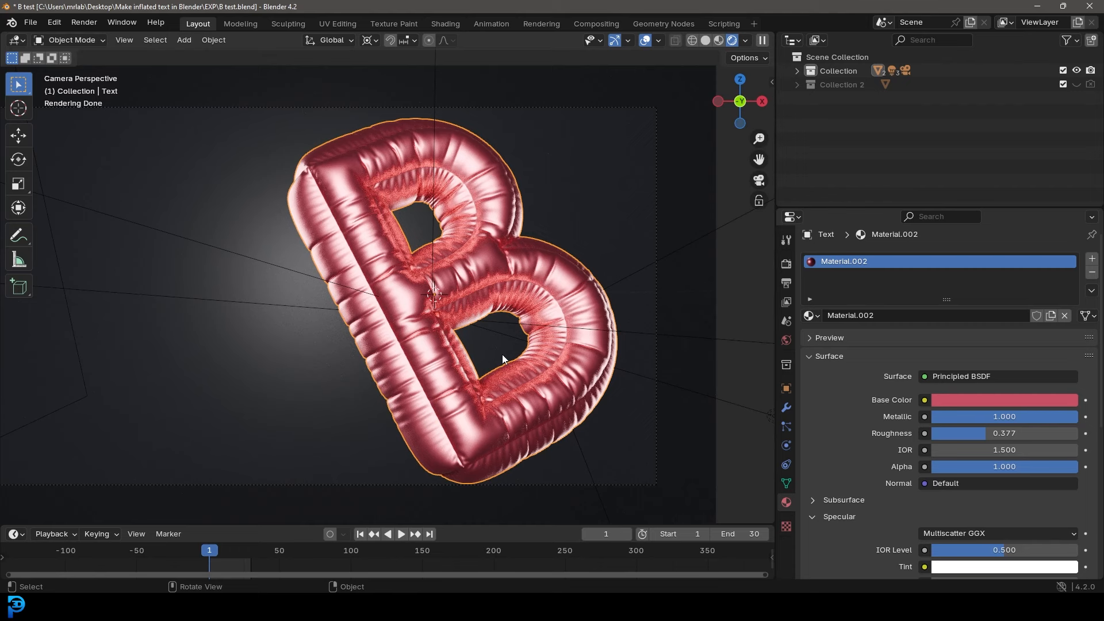
{"action": "middle_click_drag", "start_coordinate": [561, 281], "coordinate": [579, 288], "text": "shift"}
{"action": "key", "text": "z"}
{"action": "left_click", "coordinate": [693, 289]}
{"action": "left_click", "coordinate": [699, 289]}
{"action": "middle_click_drag", "start_coordinate": [549, 349], "coordinate": [596, 335], "text": "shift"}
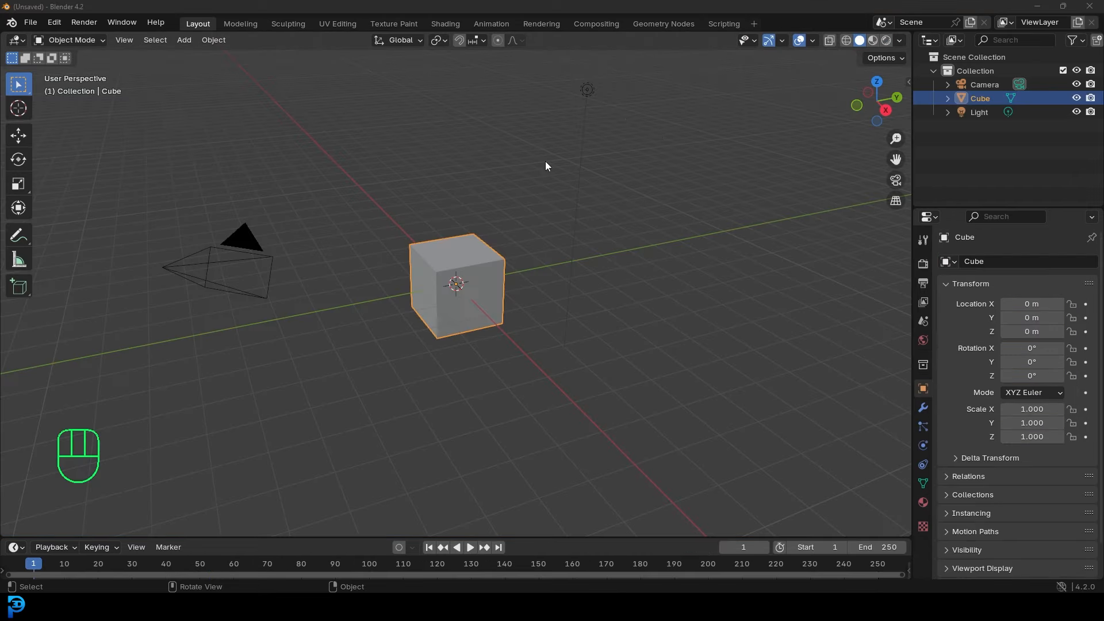
Delete the default camera, cube and light from the new scene.
{"action": "left_click_drag", "start_coordinate": [163, 426], "coordinate": [669, 61]}
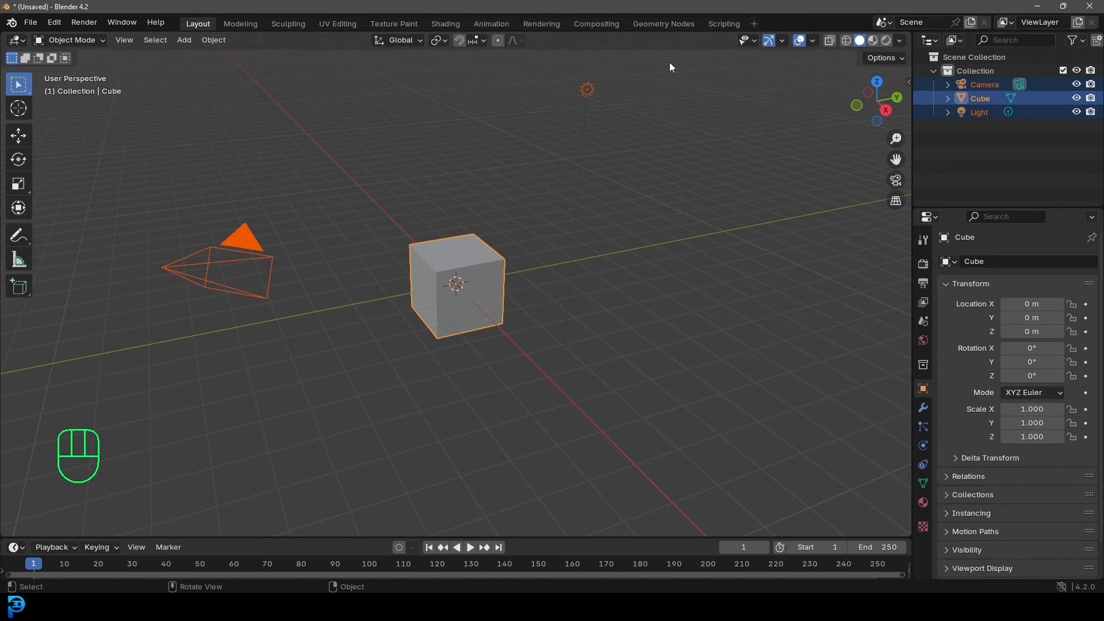
{"action": "key", "text": "Delete"}
{"action": "middle_click_drag", "start_coordinate": [461, 292], "coordinate": [446, 299]}
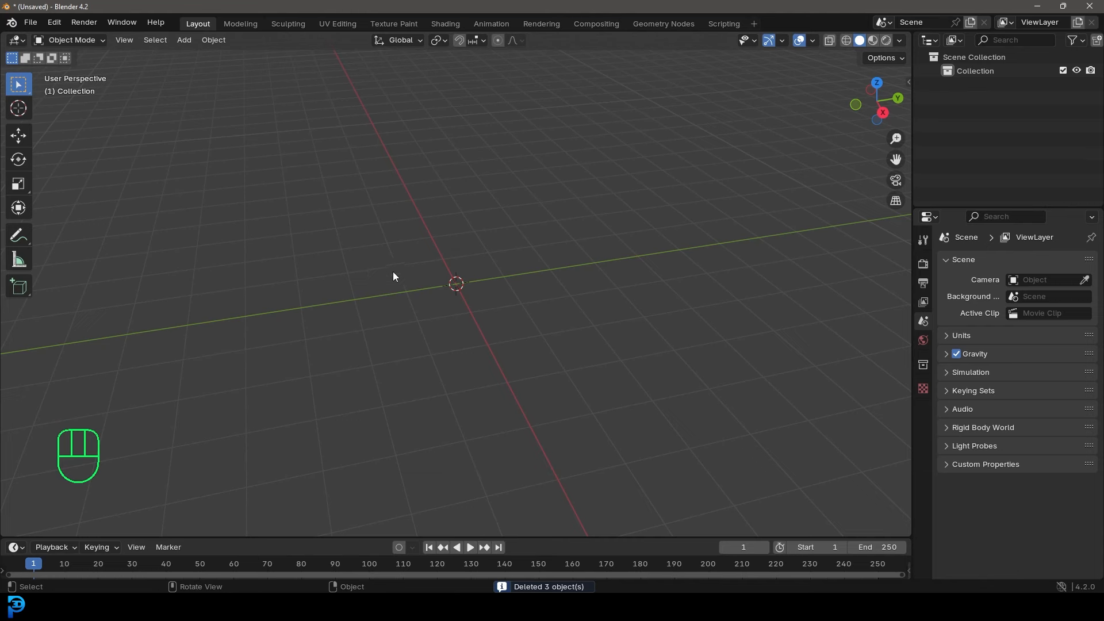
Add a text object at the world origin.
{"action": "middle_click_drag", "start_coordinate": [412, 274], "coordinate": [409, 276]}
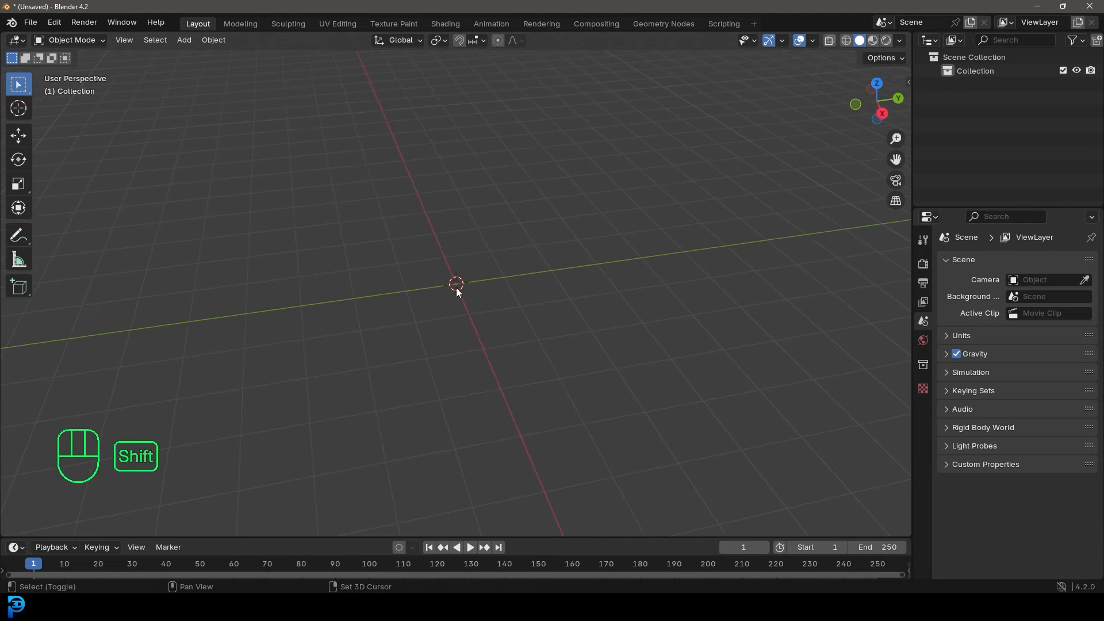
{"action": "key", "text": "shift+a"}
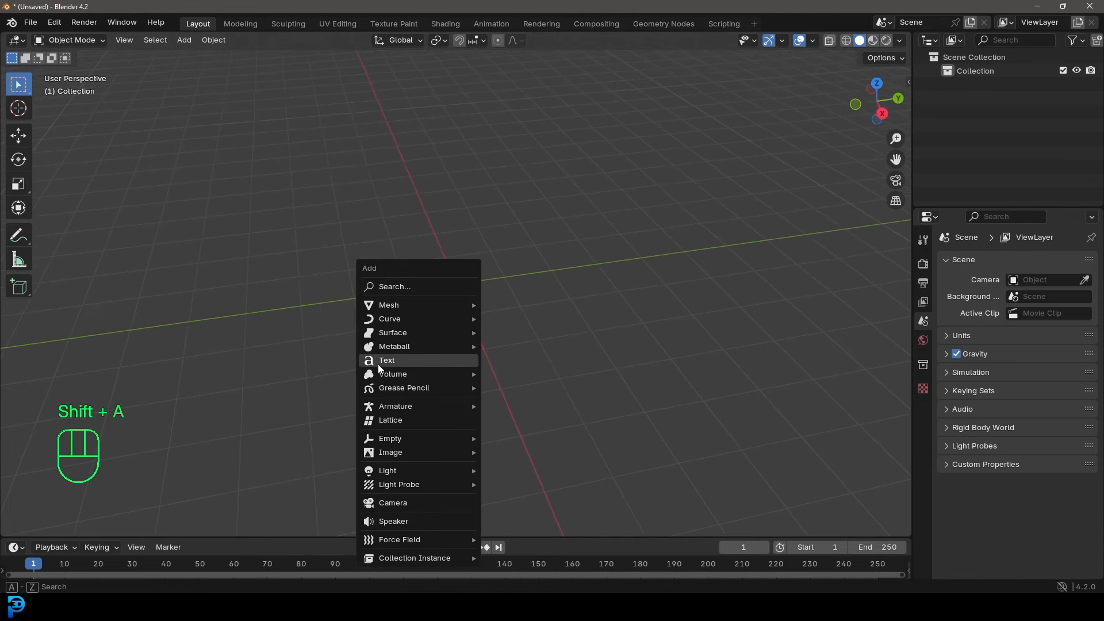
{"action": "left_click", "coordinate": [409, 360]}
In top view, edit the text object and replace its default word with a capital B.
{"action": "middle_click_drag", "start_coordinate": [611, 266], "coordinate": [650, 268]}
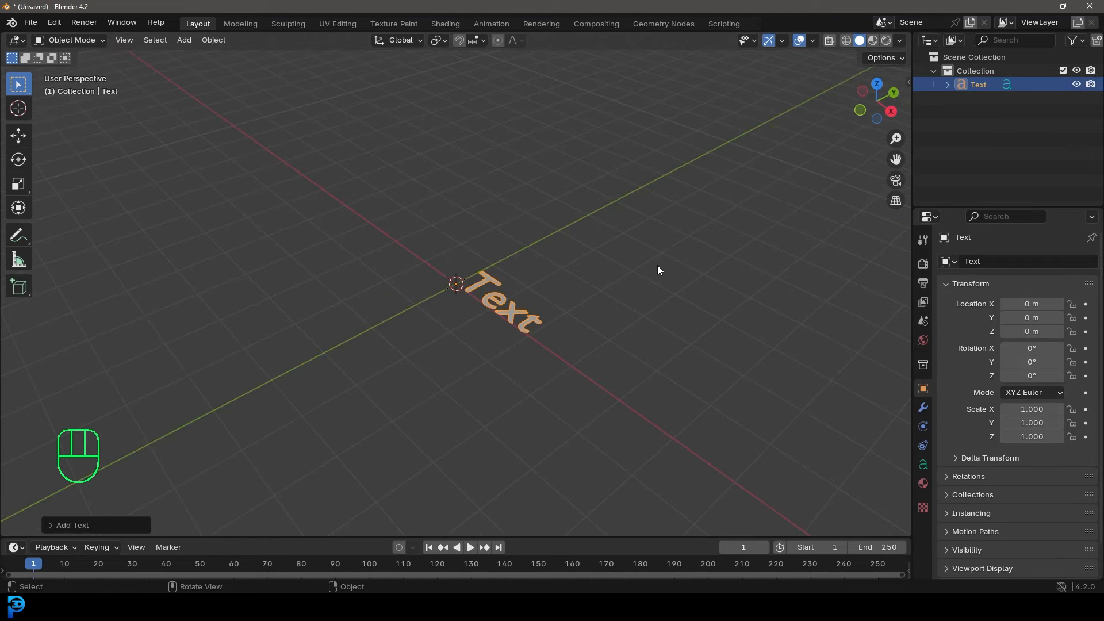
{"action": "key", "text": "KP_7"}
{"action": "scroll", "coordinate": [658, 266], "scroll_direction": "up", "scroll_amount": 7}
{"action": "middle_click_drag", "start_coordinate": [605, 284], "coordinate": [425, 347], "text": "shift"}
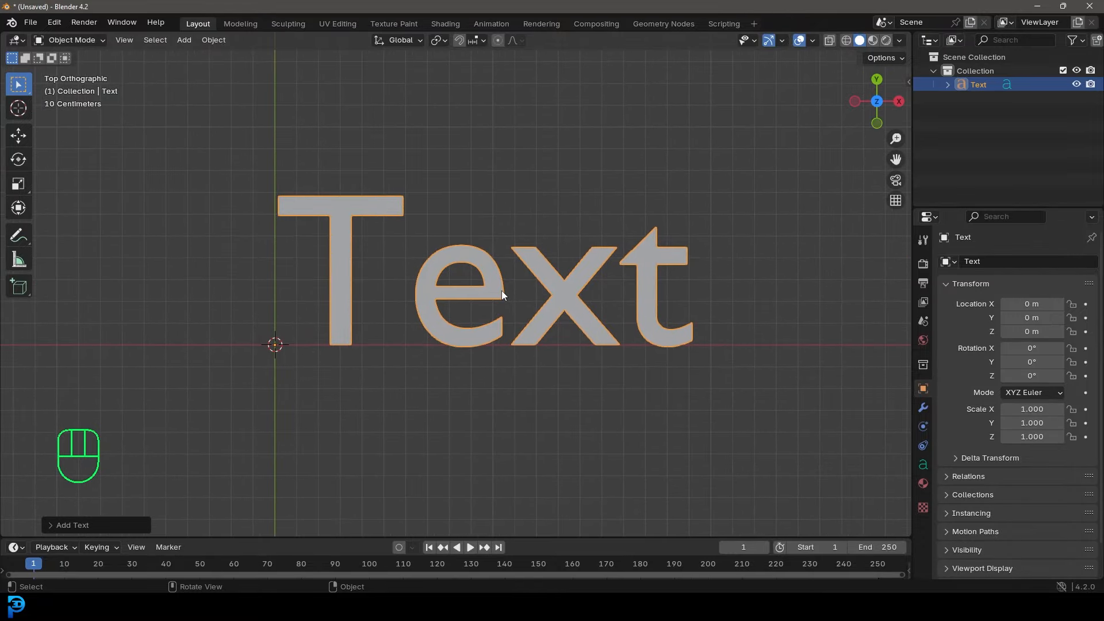
{"action": "left_click", "coordinate": [69, 40]}
{"action": "left_click", "coordinate": [65, 71]}
{"action": "middle_click_drag", "start_coordinate": [618, 289], "coordinate": [614, 317], "text": "shift"}
{"action": "key", "text": "BackSpace"}
{"action": "key", "text": "BackSpace"}
{"action": "key", "text": "BackSpace"}
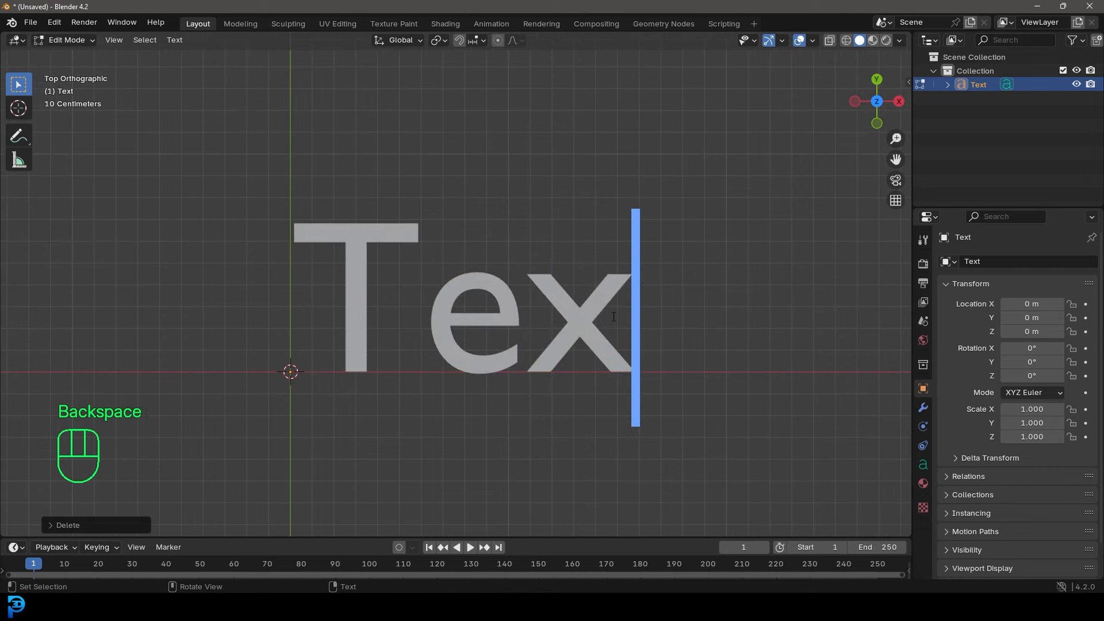
{"action": "key", "text": "BackSpace"}
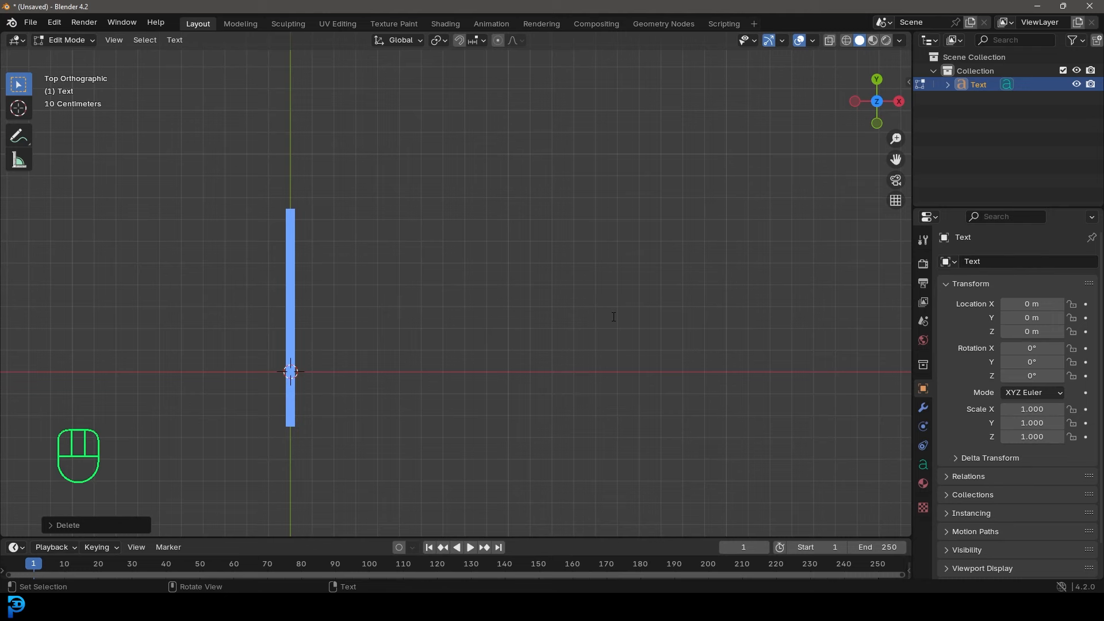
{"action": "type", "text": "B"}
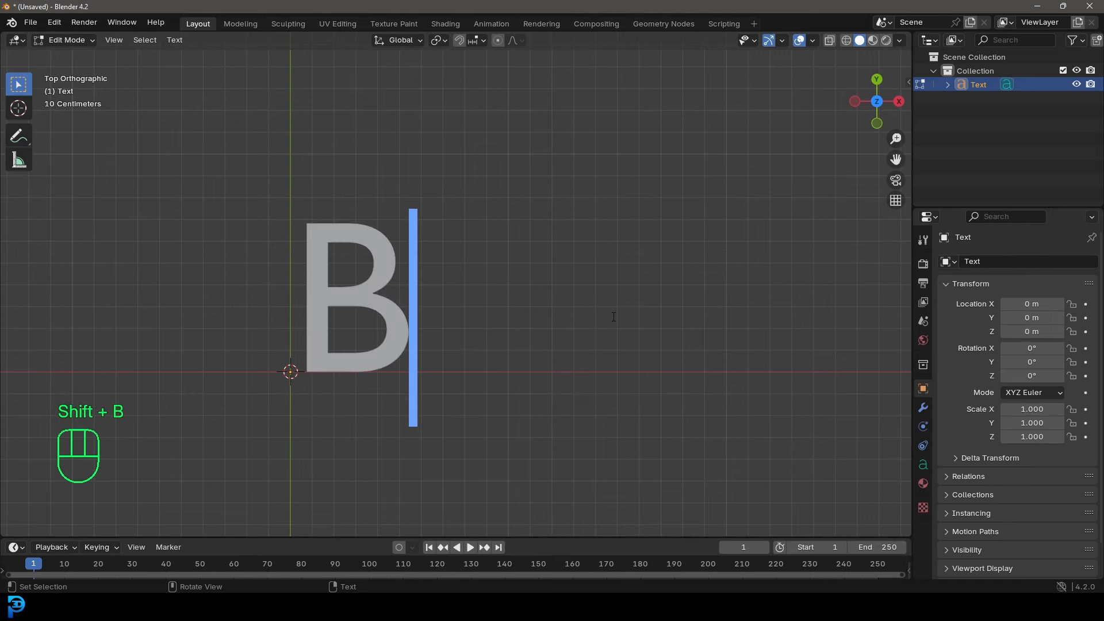
Examine the font settings of the text object, including the choices for the regular font.
{"action": "scroll", "coordinate": [387, 235], "scroll_direction": "up", "scroll_amount": 3}
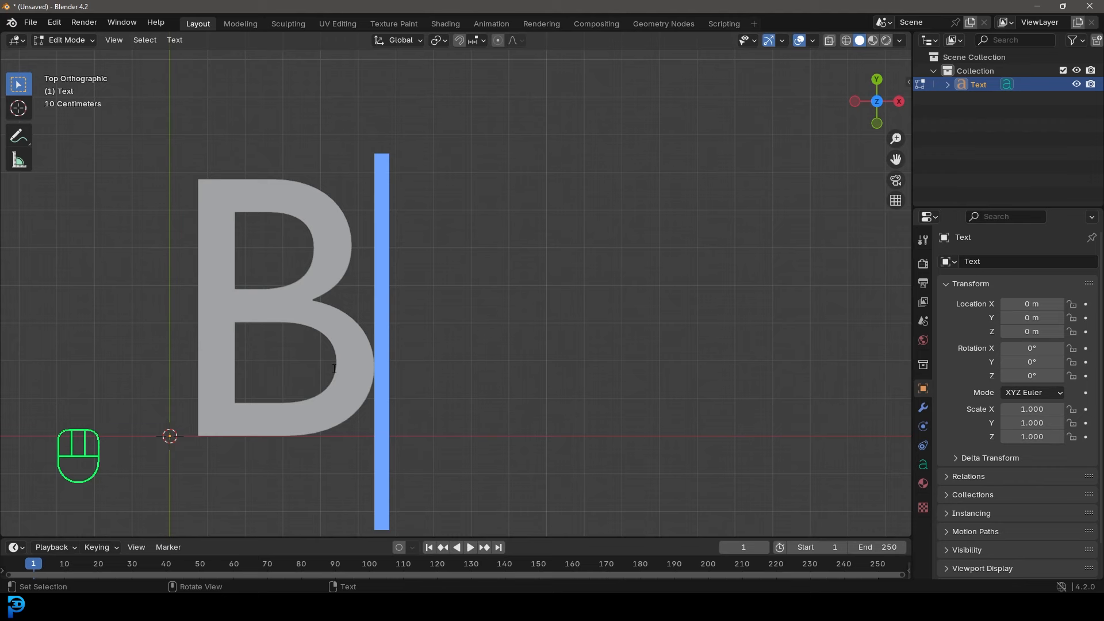
{"action": "left_click", "coordinate": [923, 468]}
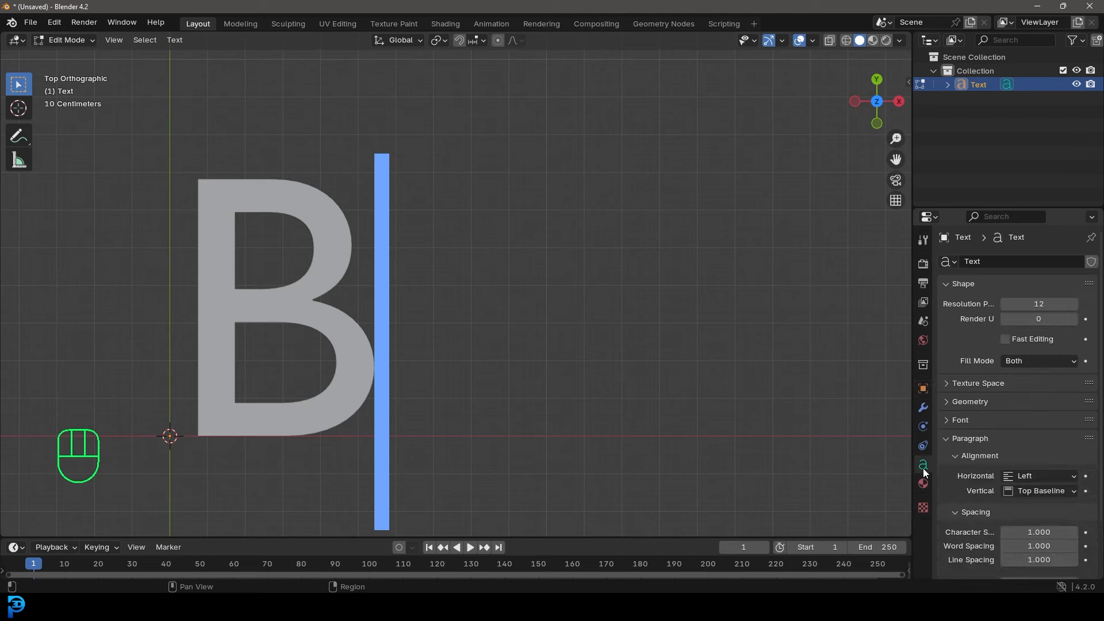
{"action": "scroll", "coordinate": [978, 391], "scroll_direction": "down", "scroll_amount": 4}
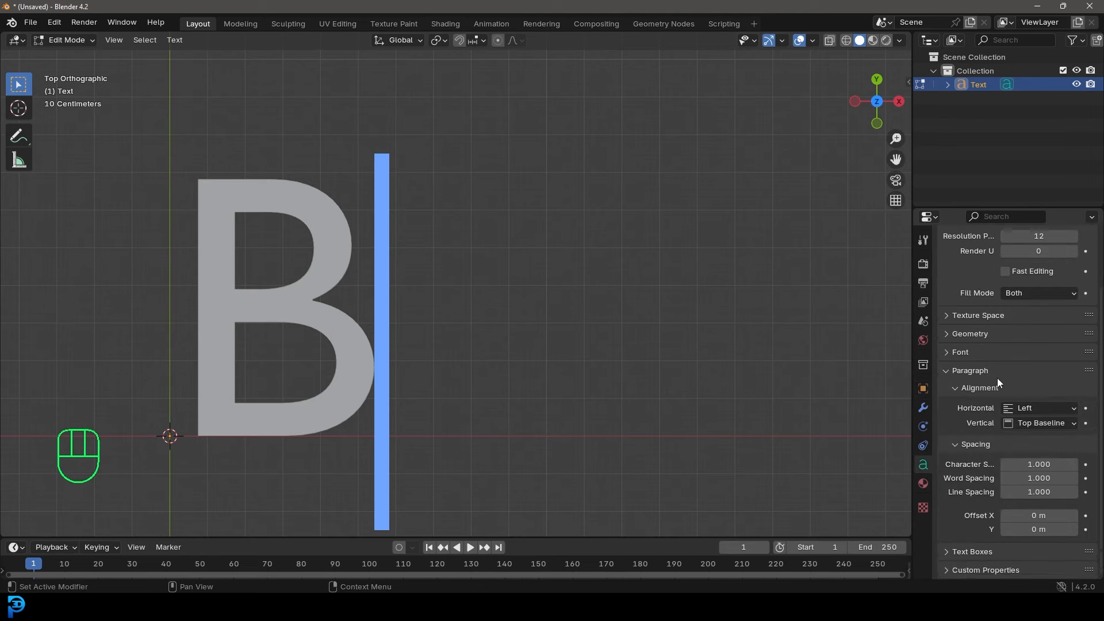
{"action": "left_click", "coordinate": [972, 356]}
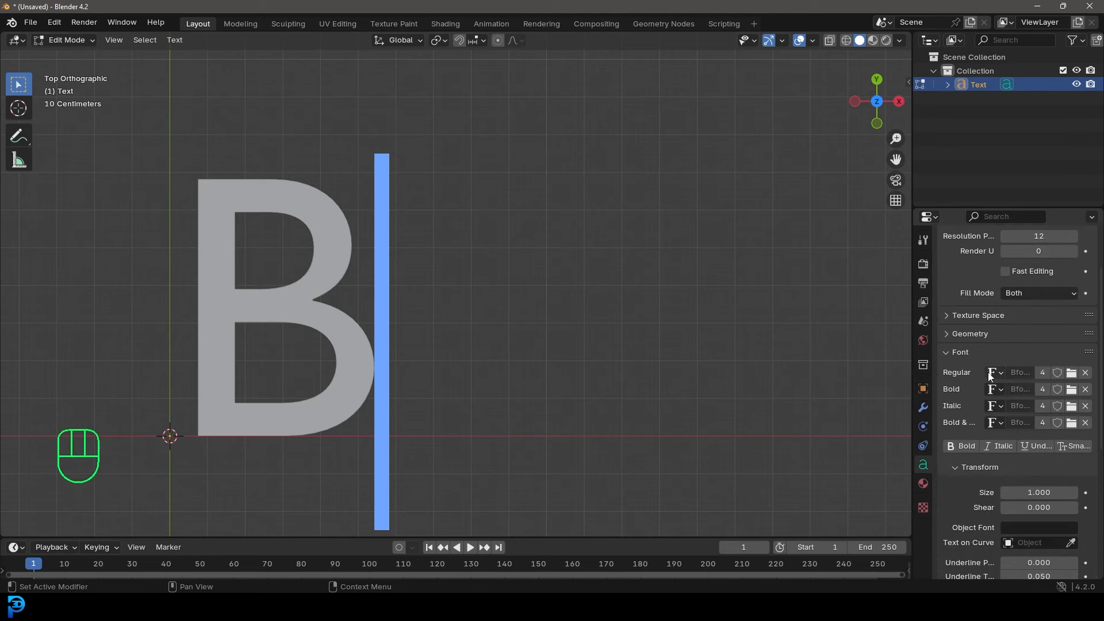
{"action": "left_click", "coordinate": [993, 373]}
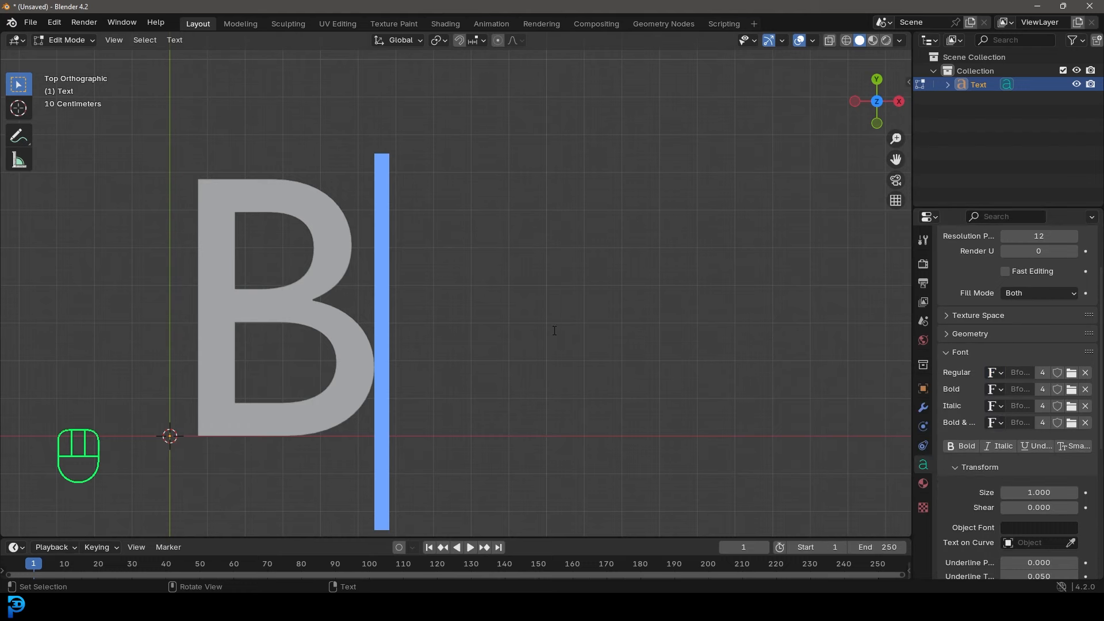
Return the letter B to Object Mode and convert it from text to a mesh.
{"action": "left_click", "coordinate": [63, 40]}
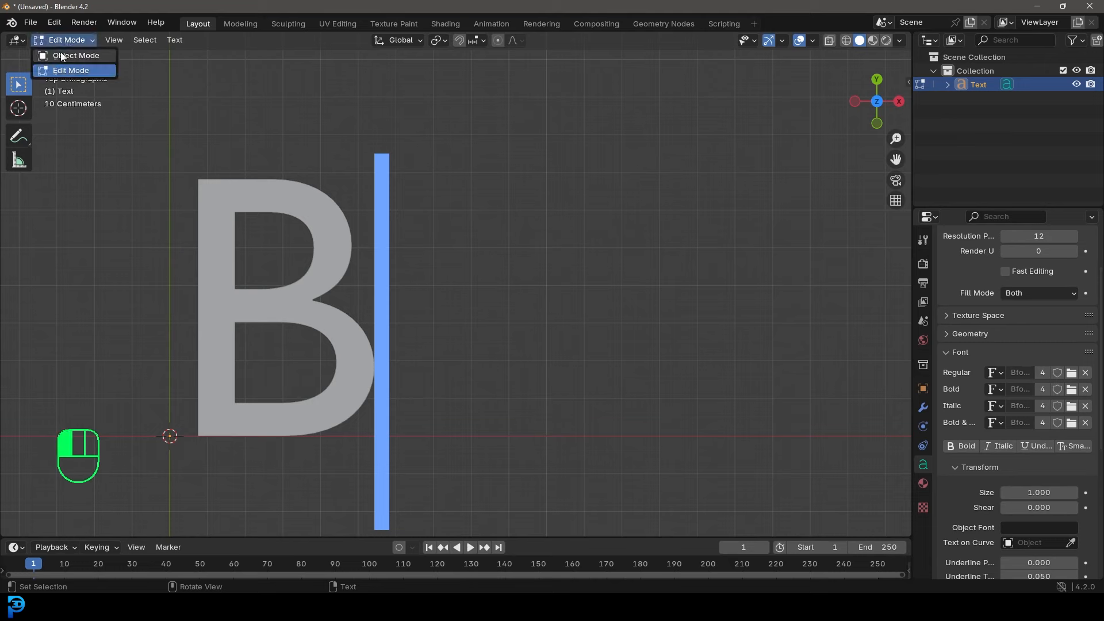
{"action": "left_click", "coordinate": [77, 55]}
{"action": "scroll", "coordinate": [479, 320], "scroll_direction": "down", "scroll_amount": 5}
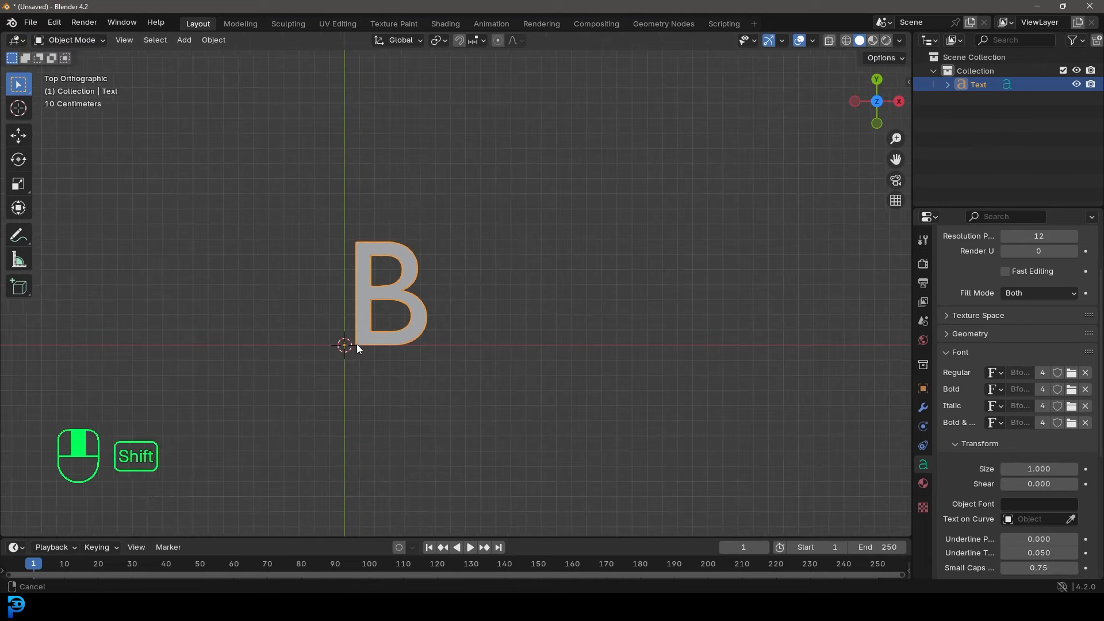
{"action": "middle_click_drag", "start_coordinate": [347, 345], "coordinate": [431, 318], "text": "shift"}
{"action": "scroll", "coordinate": [471, 295], "scroll_direction": "up", "scroll_amount": 3}
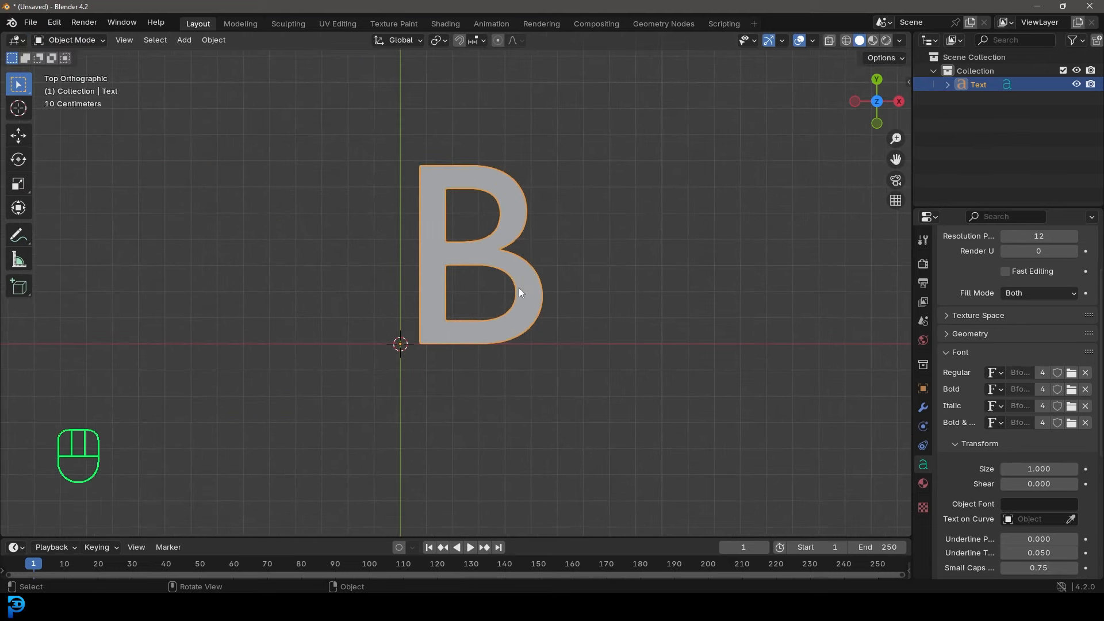
{"action": "key", "text": "F3"}
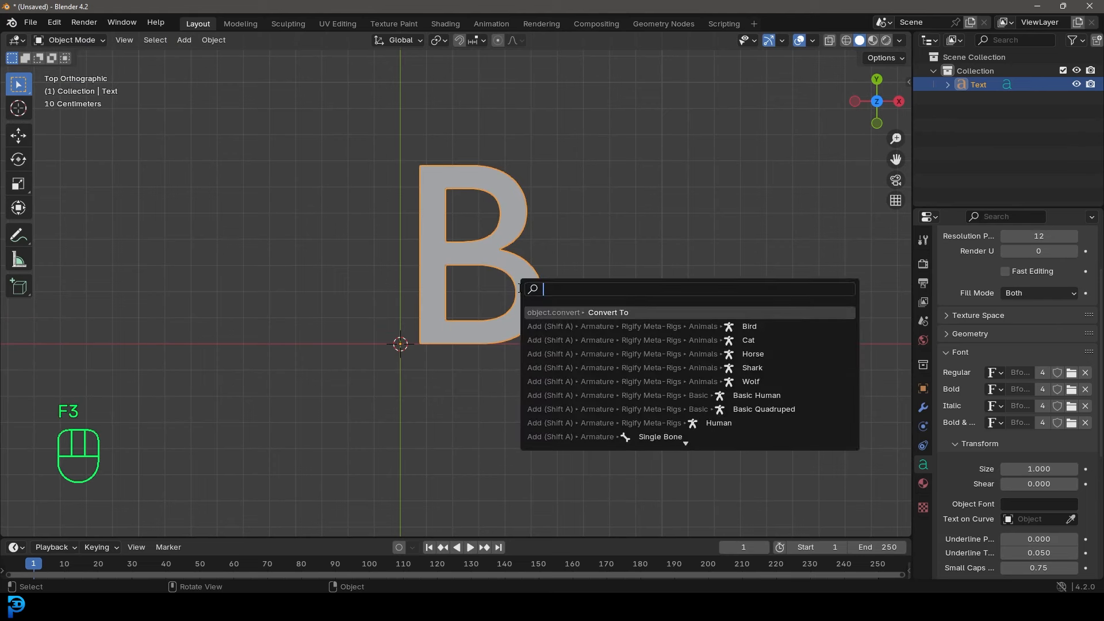
{"action": "type", "text": "conver"}
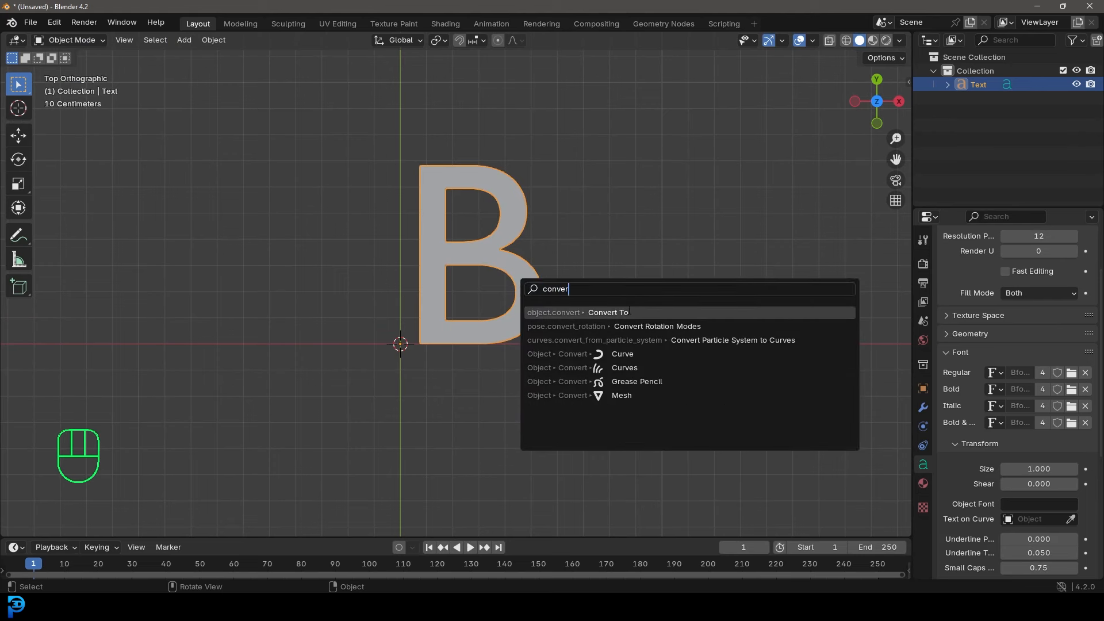
{"action": "left_click", "coordinate": [618, 314]}
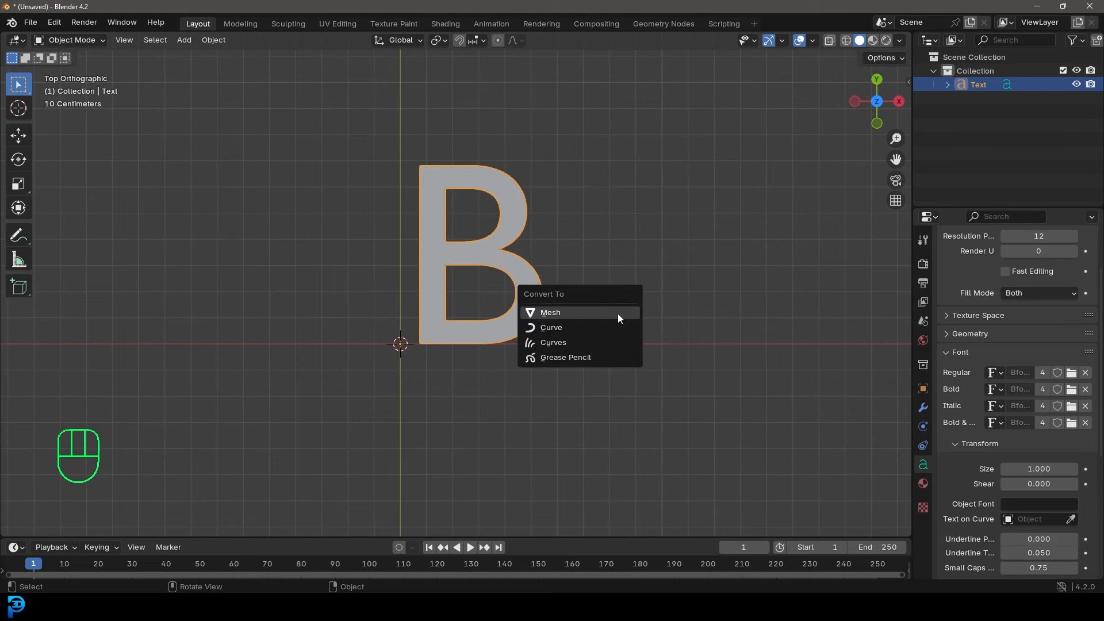
{"action": "left_click", "coordinate": [559, 313]}
In Edit Mode, select the whole letter B mesh and move it so it is roughly centred on the origin.
{"action": "scroll", "coordinate": [534, 303], "scroll_direction": "up", "scroll_amount": 1}
{"action": "left_click", "coordinate": [68, 39]}
{"action": "left_click", "coordinate": [71, 70]}
{"action": "scroll", "coordinate": [633, 178], "scroll_direction": "up", "scroll_amount": 1}
{"action": "middle_click_drag", "start_coordinate": [531, 219], "coordinate": [530, 277], "text": "shift"}
{"action": "left_click_drag", "start_coordinate": [288, 104], "coordinate": [656, 473]}
{"action": "middle_click_drag", "start_coordinate": [627, 394], "coordinate": [654, 346], "text": "shift"}
{"action": "scroll", "coordinate": [691, 236], "scroll_direction": "up", "scroll_amount": 1}
{"action": "key", "text": "g"}
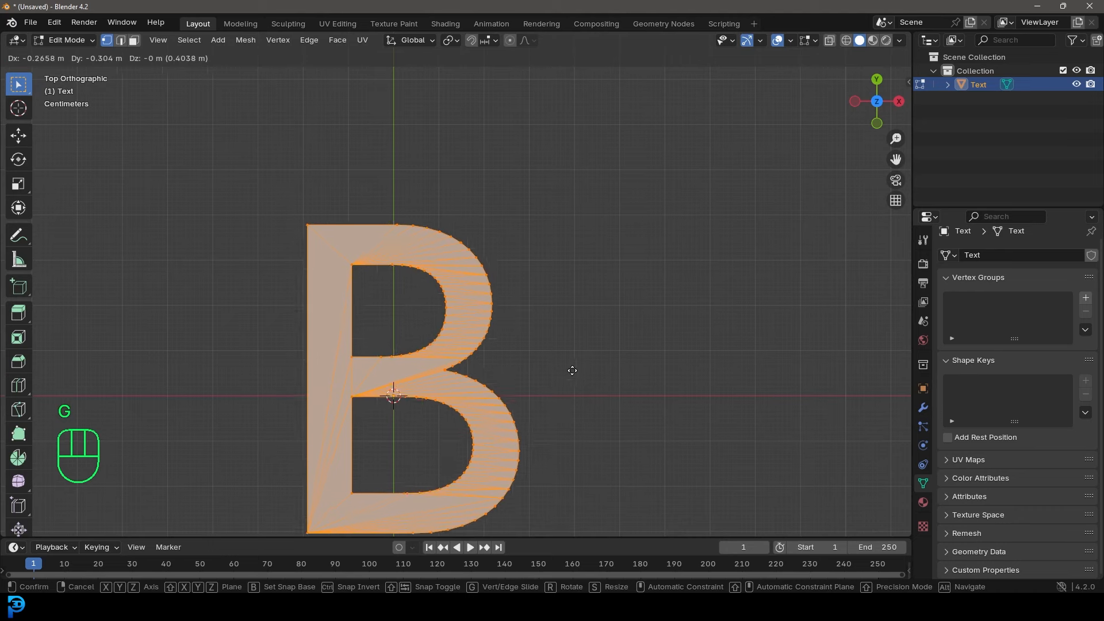
{"action": "left_click", "coordinate": [570, 383]}
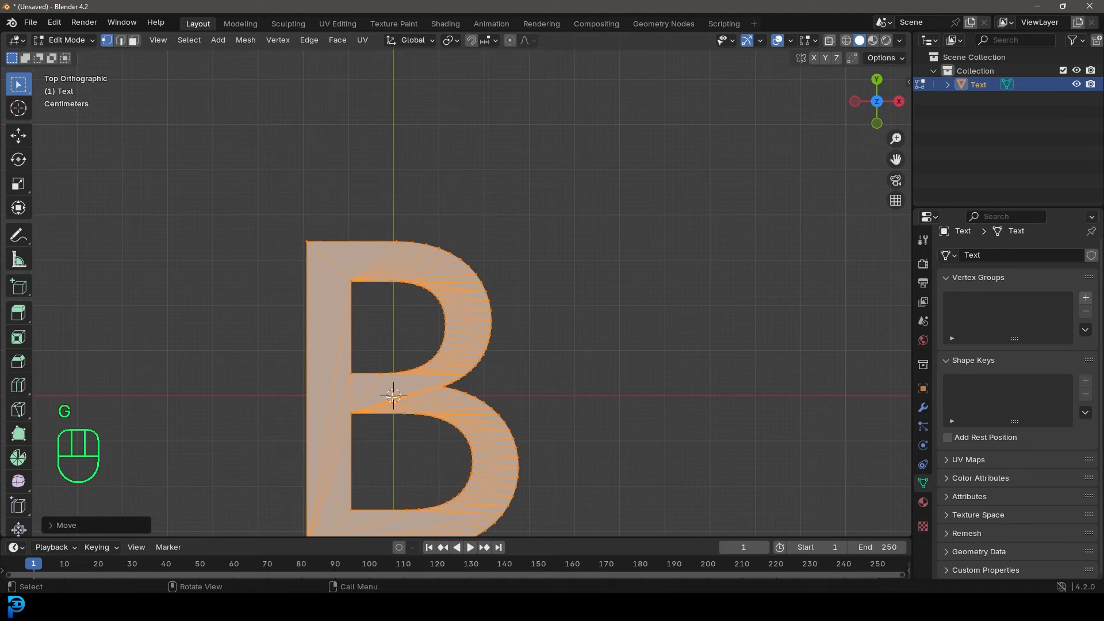
Extrude the selected B faces upward by about 0.11 m and return to Object Mode.
{"action": "scroll", "coordinate": [428, 409], "scroll_direction": "down", "scroll_amount": 3}
{"action": "middle_click_drag", "start_coordinate": [464, 407], "coordinate": [525, 402]}
{"action": "key", "text": "e"}
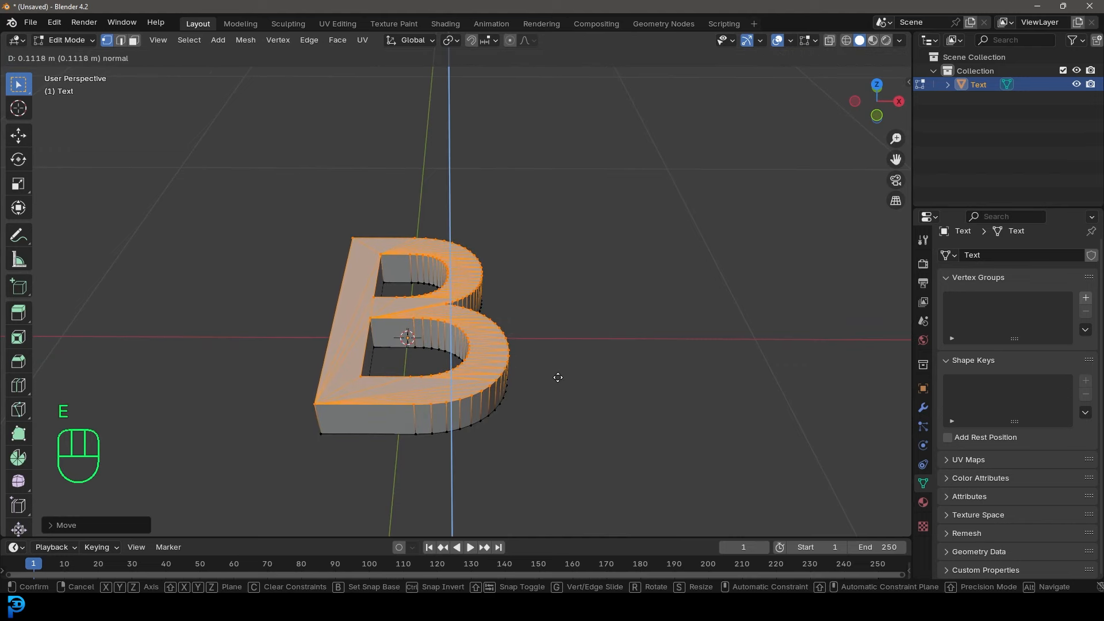
{"action": "left_click", "coordinate": [555, 378]}
{"action": "middle_click_drag", "start_coordinate": [554, 377], "coordinate": [333, 341]}
{"action": "scroll", "coordinate": [333, 341], "scroll_direction": "down", "scroll_amount": 3}
{"action": "left_click", "coordinate": [66, 40]}
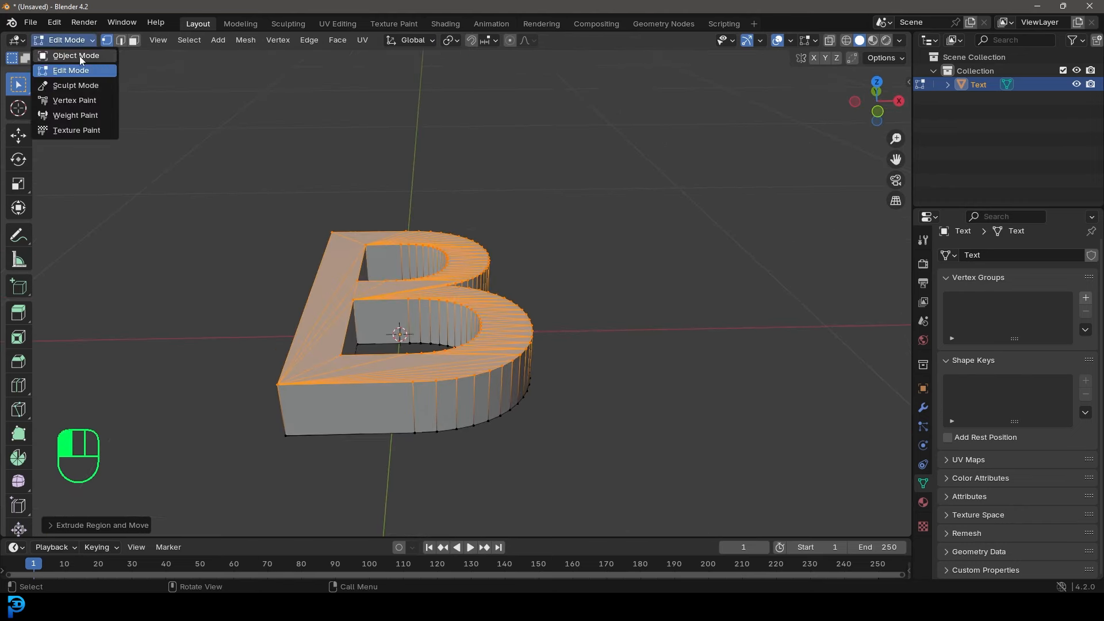
{"action": "left_click", "coordinate": [60, 52]}
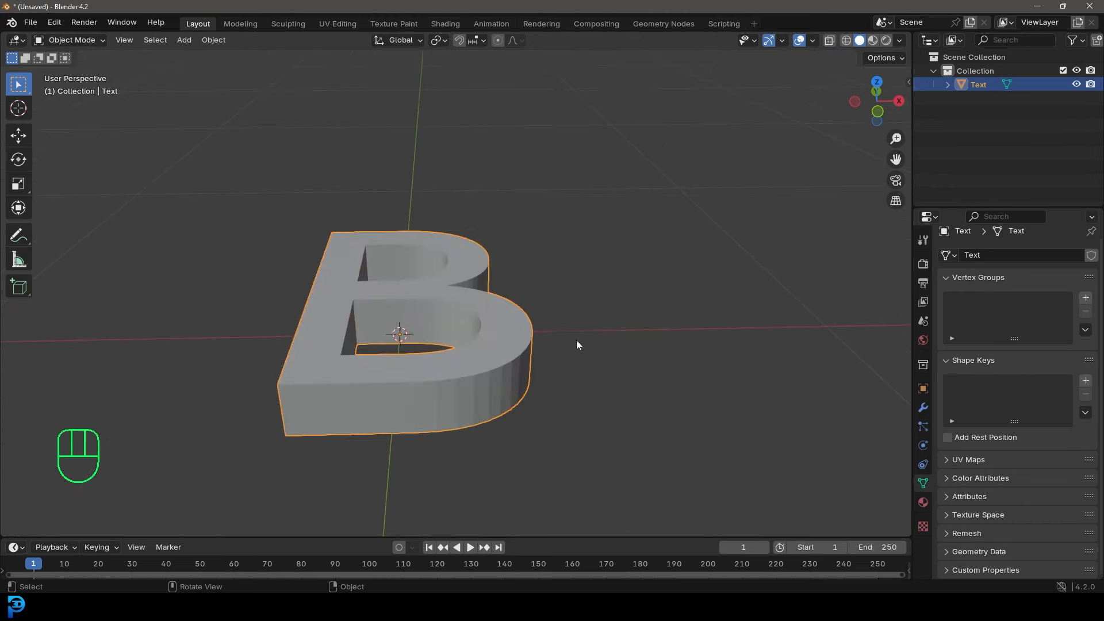
Add a Remesh modifier to the extruded letter B.
{"action": "left_click", "coordinate": [923, 407]}
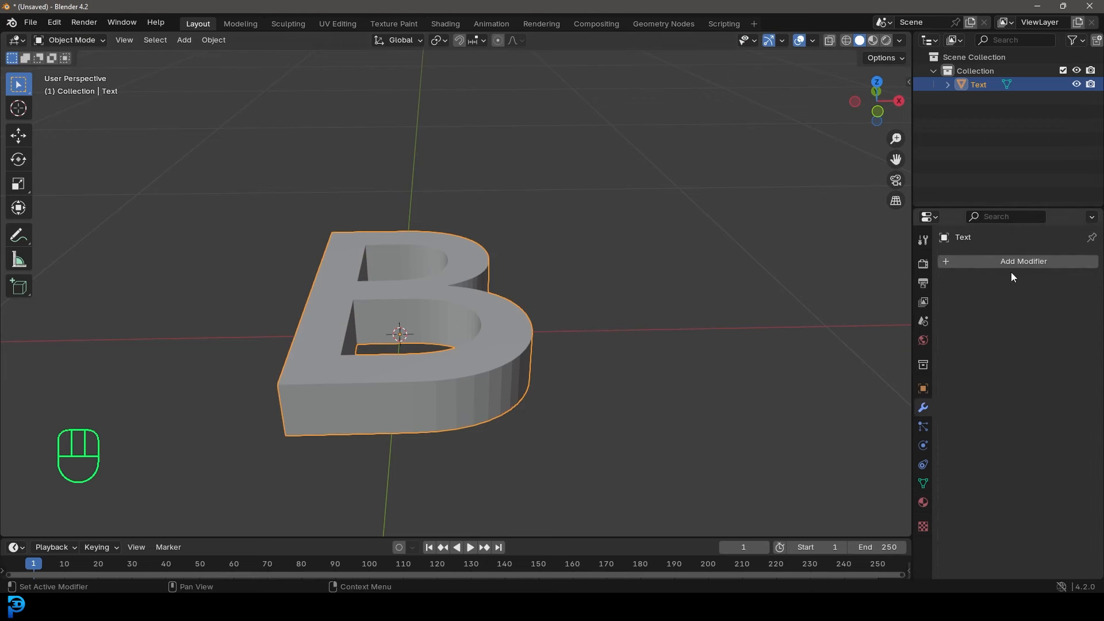
{"action": "left_click", "coordinate": [994, 267]}
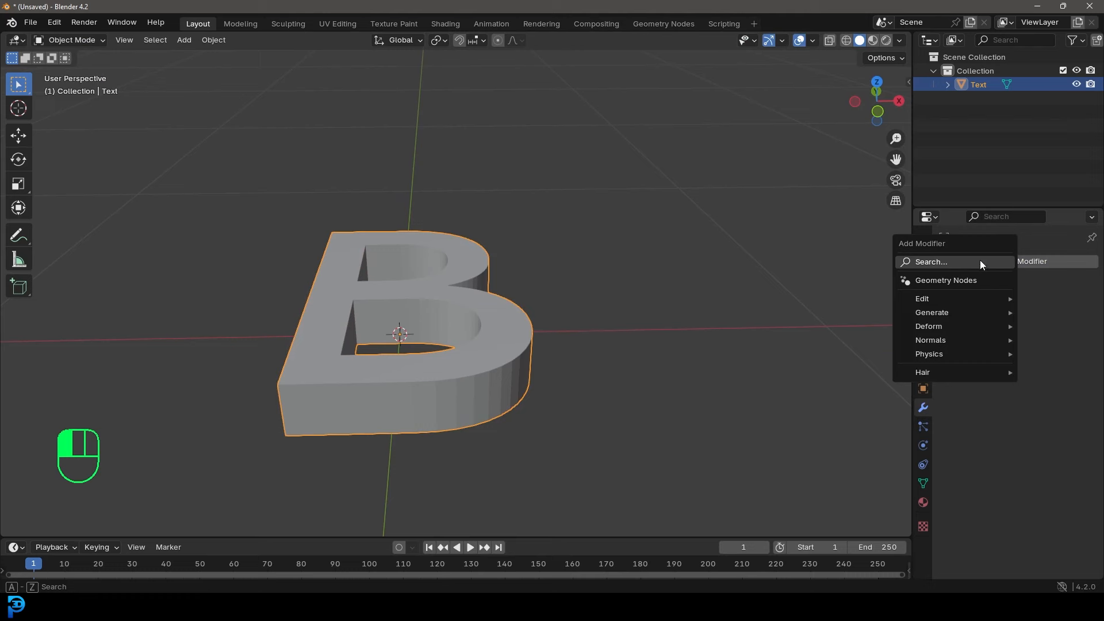
{"action": "left_click", "coordinate": [938, 262]}
{"action": "type", "text": "re"}
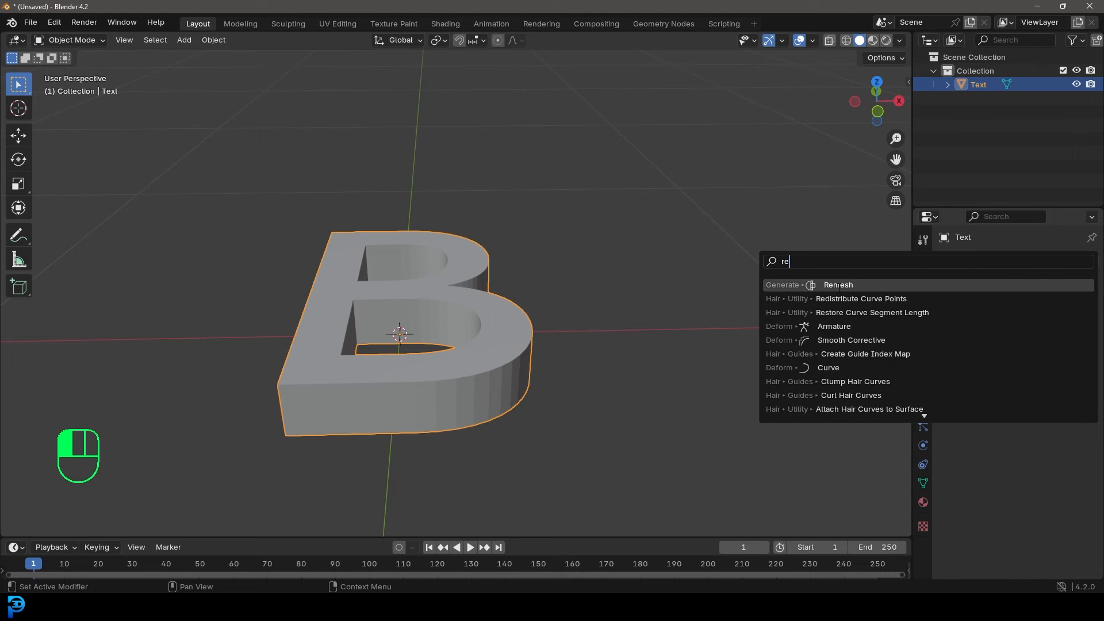
{"action": "left_click", "coordinate": [846, 284]}
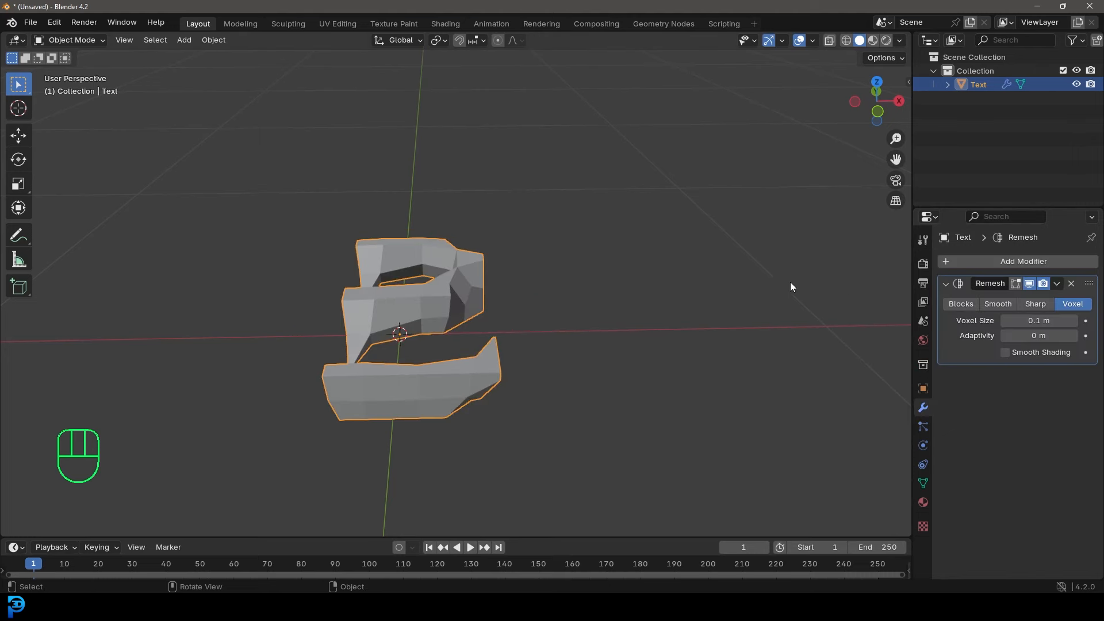
Switch the Remesh modifier to Sharp mode and set its octree depth to 8.
{"action": "scroll", "coordinate": [649, 187], "scroll_direction": "up", "scroll_amount": 3}
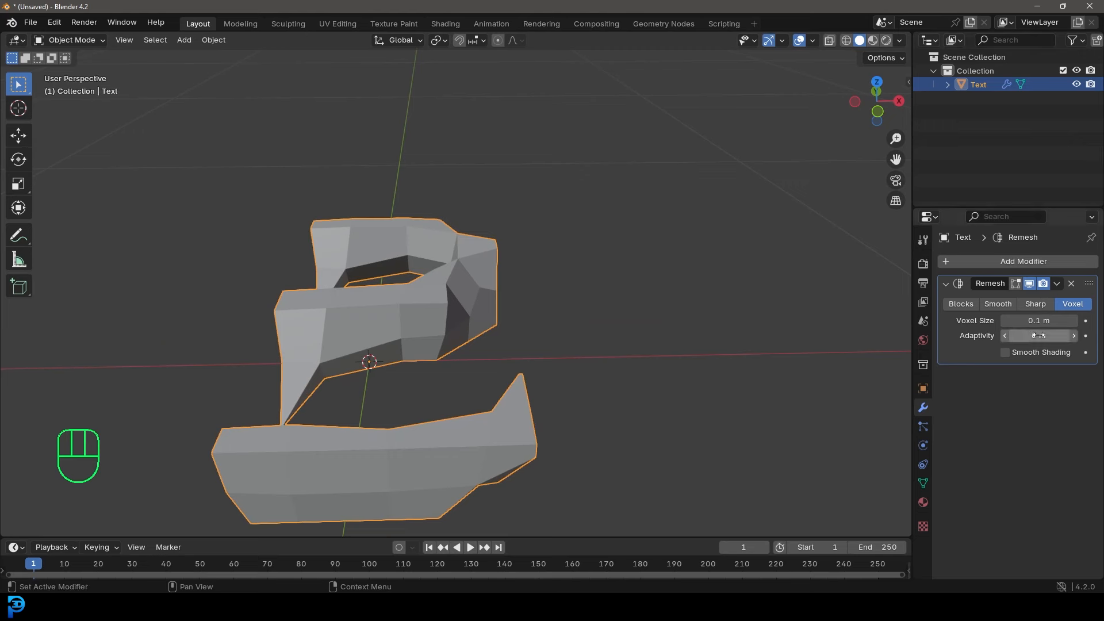
{"action": "left_click", "coordinate": [1035, 304]}
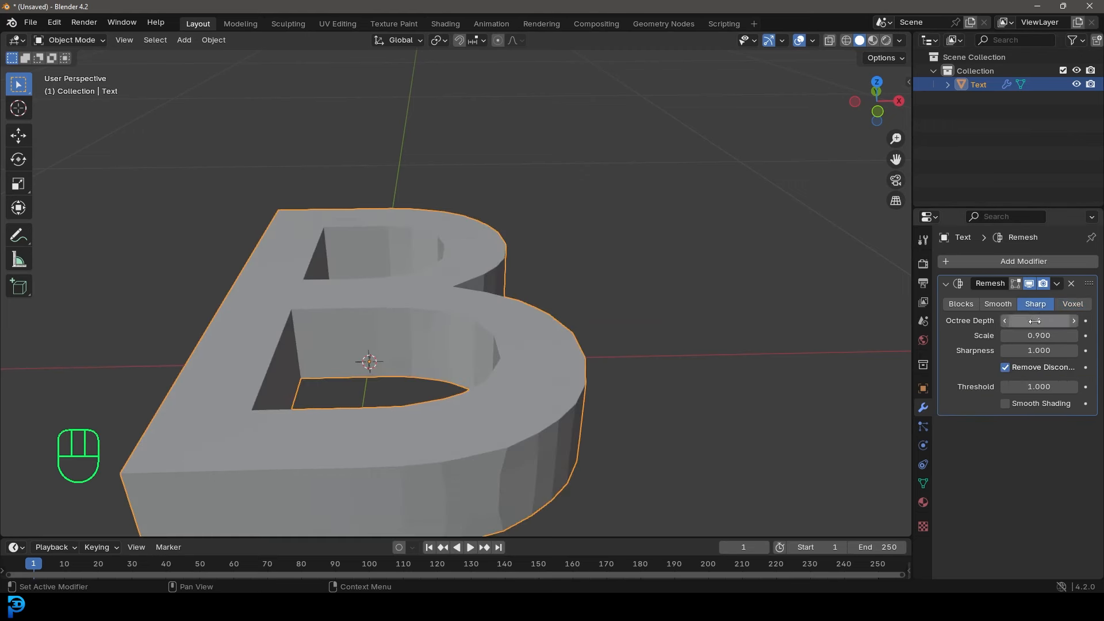
{"action": "double_click", "coordinate": [1036, 321]}
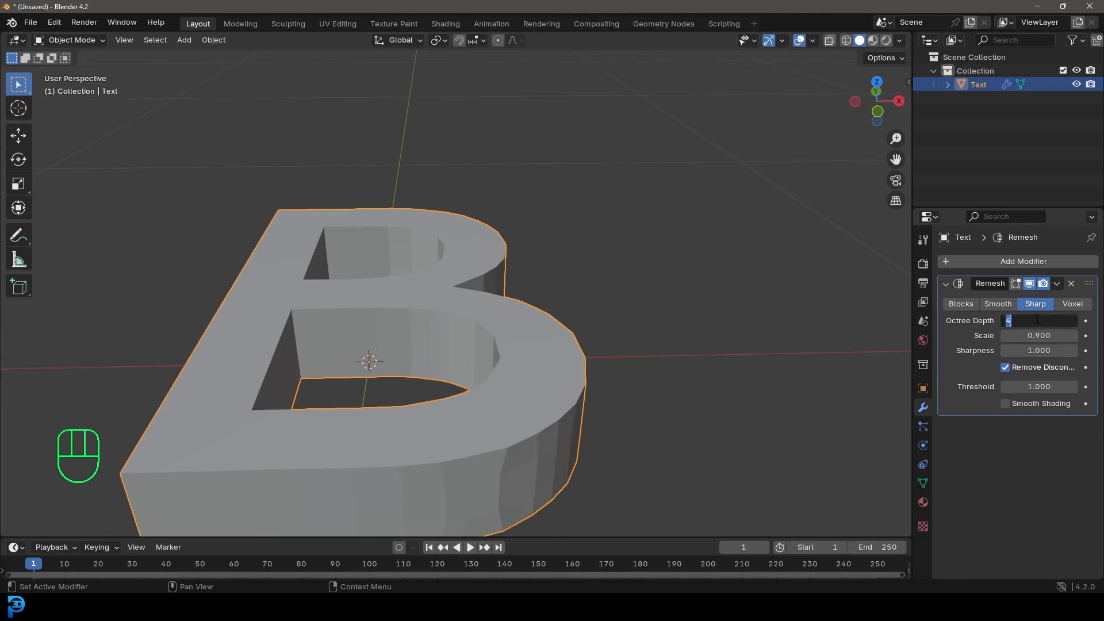
{"action": "type", "text": "8"}
{"action": "key", "text": "Return"}
{"action": "middle_click_drag", "start_coordinate": [418, 349], "coordinate": [448, 282], "text": "shift"}
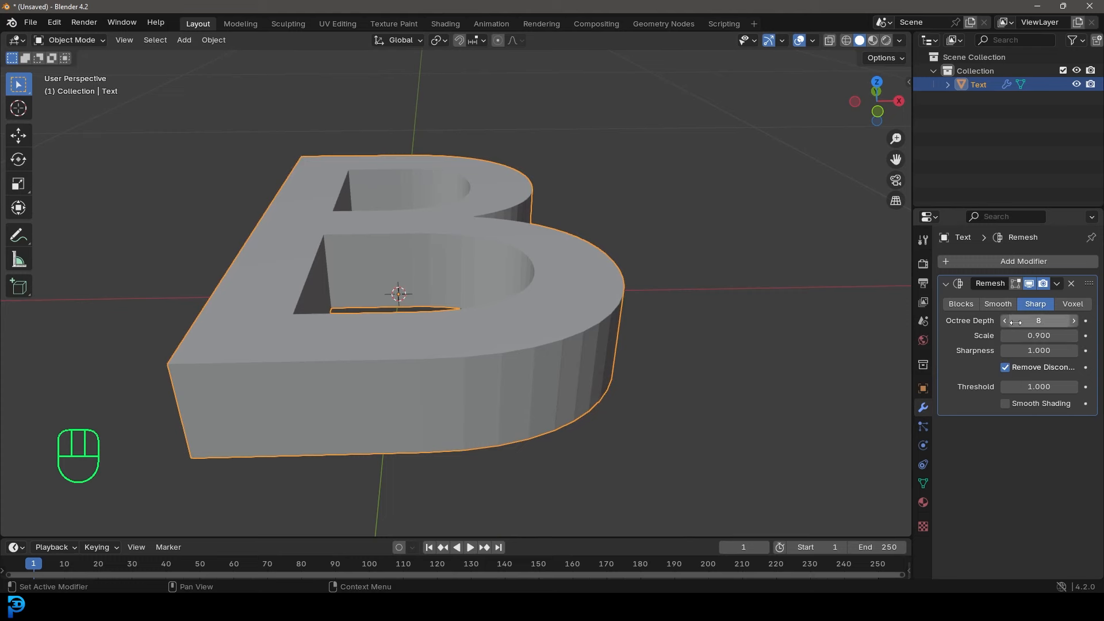
Enable smooth shading on the Remesh modifier and apply it to the letter.
{"action": "left_click", "coordinate": [1005, 403]}
{"action": "left_click", "coordinate": [1057, 284]}
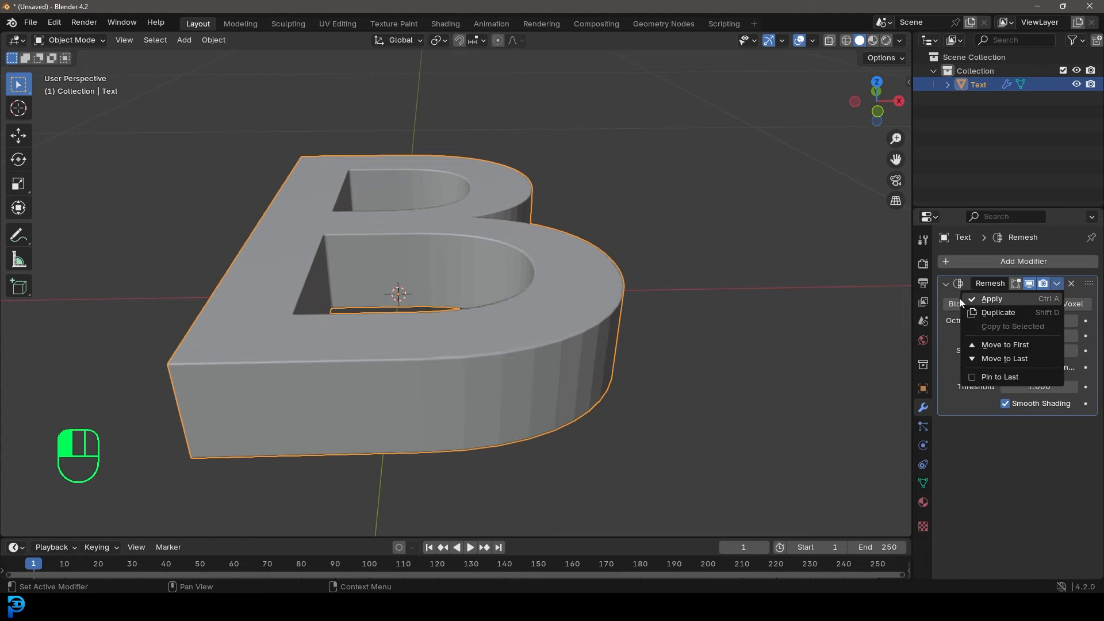
{"action": "left_click", "coordinate": [1015, 299]}
Enter Edit Mode and examine the remeshed grid on the faces and rims of the B.
{"action": "middle_click_drag", "start_coordinate": [518, 309], "coordinate": [532, 369]}
{"action": "key", "text": "Tab"}
{"action": "scroll", "coordinate": [386, 195], "scroll_direction": "up", "scroll_amount": 5}
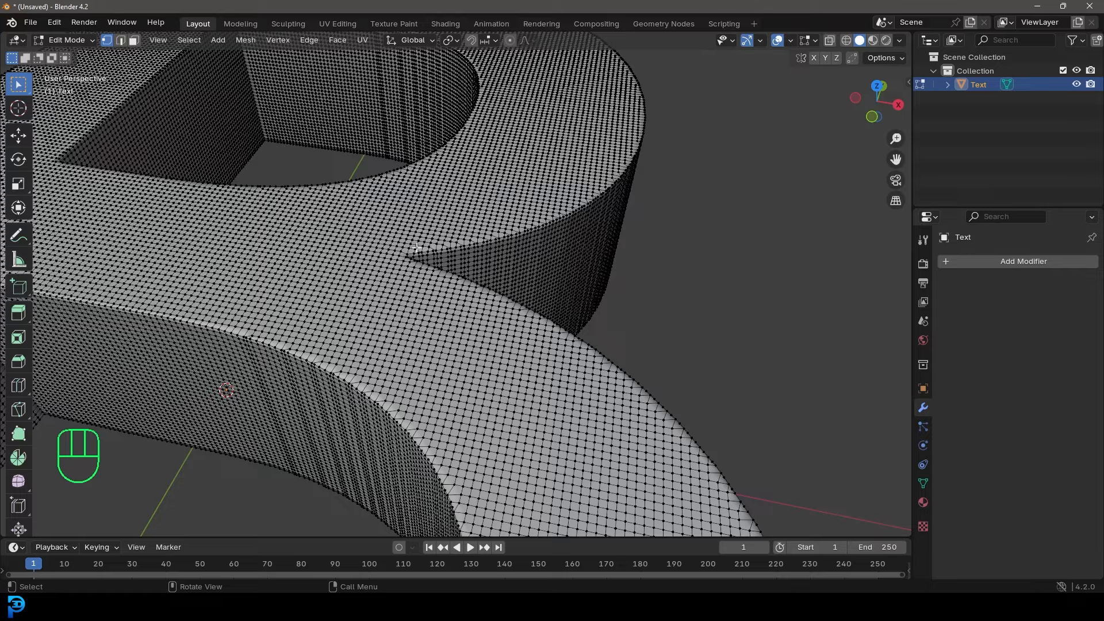
{"action": "scroll", "coordinate": [562, 355], "scroll_direction": "down", "scroll_amount": 4}
{"action": "middle_click_drag", "start_coordinate": [561, 355], "coordinate": [511, 394]}
{"action": "scroll", "coordinate": [440, 423], "scroll_direction": "up", "scroll_amount": 2}
{"action": "scroll", "coordinate": [440, 423], "scroll_direction": "up", "scroll_amount": 4}
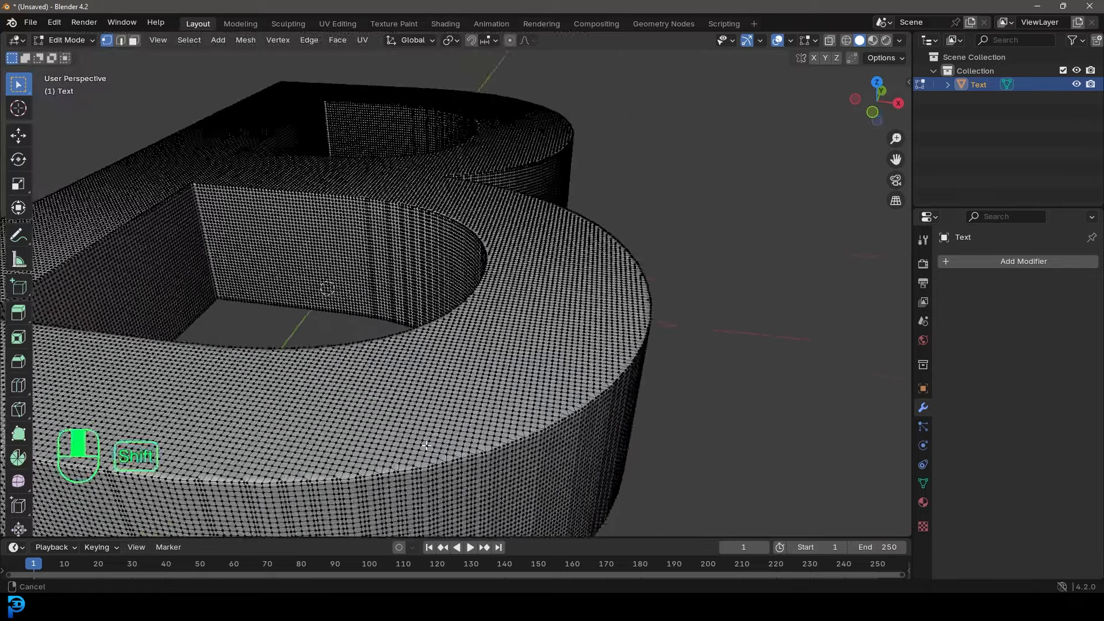
Try to select the B's upper outer rim by adding edge loops one after another, and clear the selection.
{"action": "key", "text": "alt+a"}
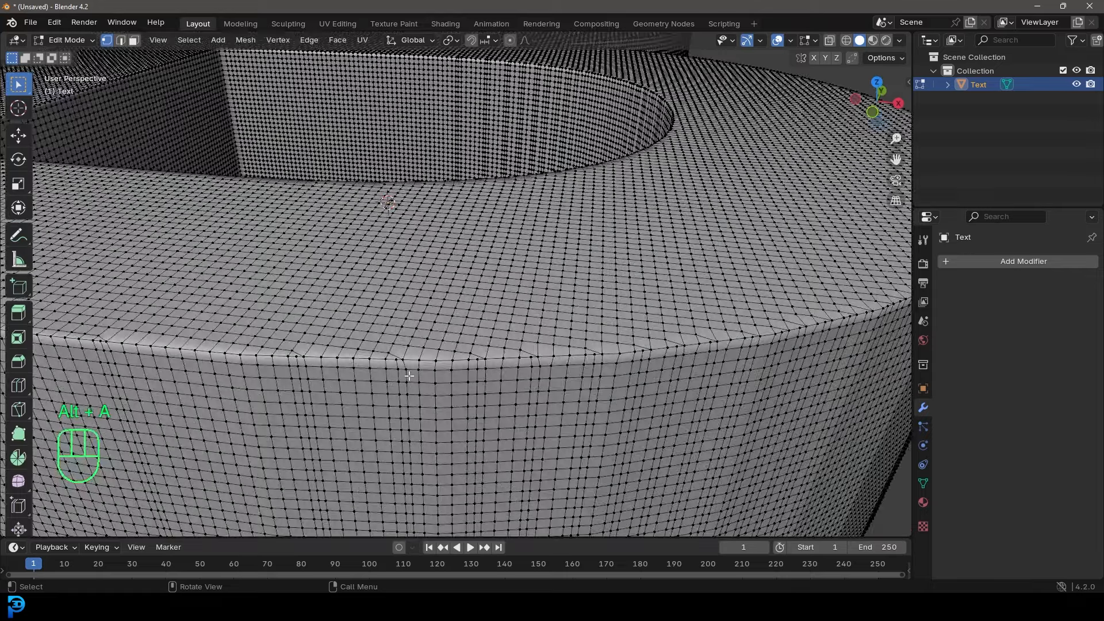
{"action": "left_click", "coordinate": [410, 360], "text": "alt+shift"}
{"action": "left_click", "coordinate": [520, 359], "text": "alt+shift"}
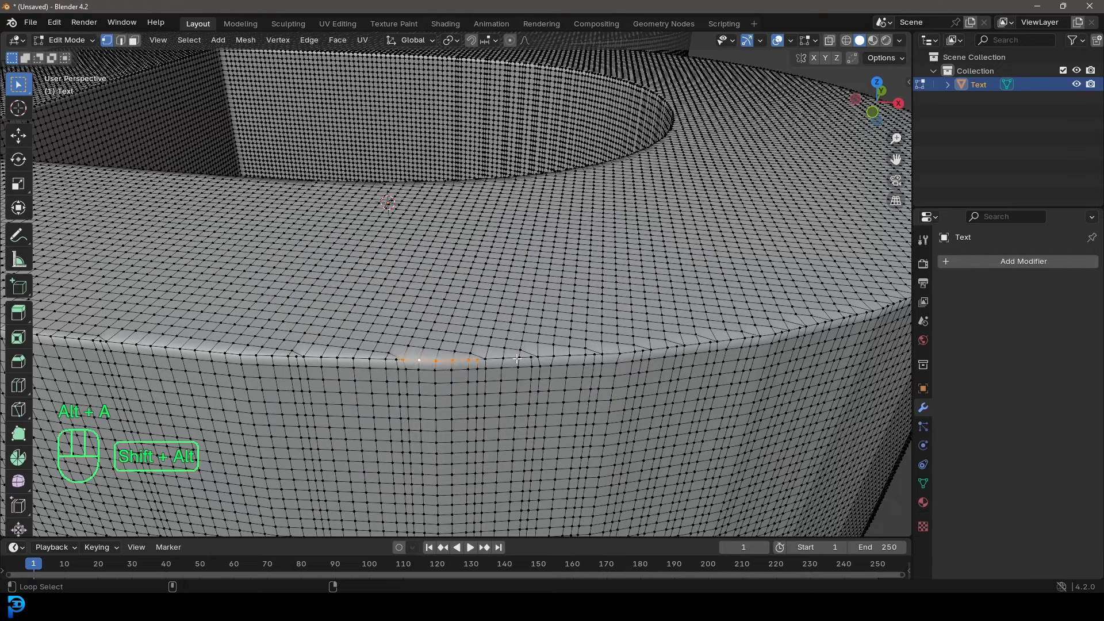
{"action": "left_click", "coordinate": [641, 357], "text": "alt+shift"}
{"action": "key", "text": "ctrl+z"}
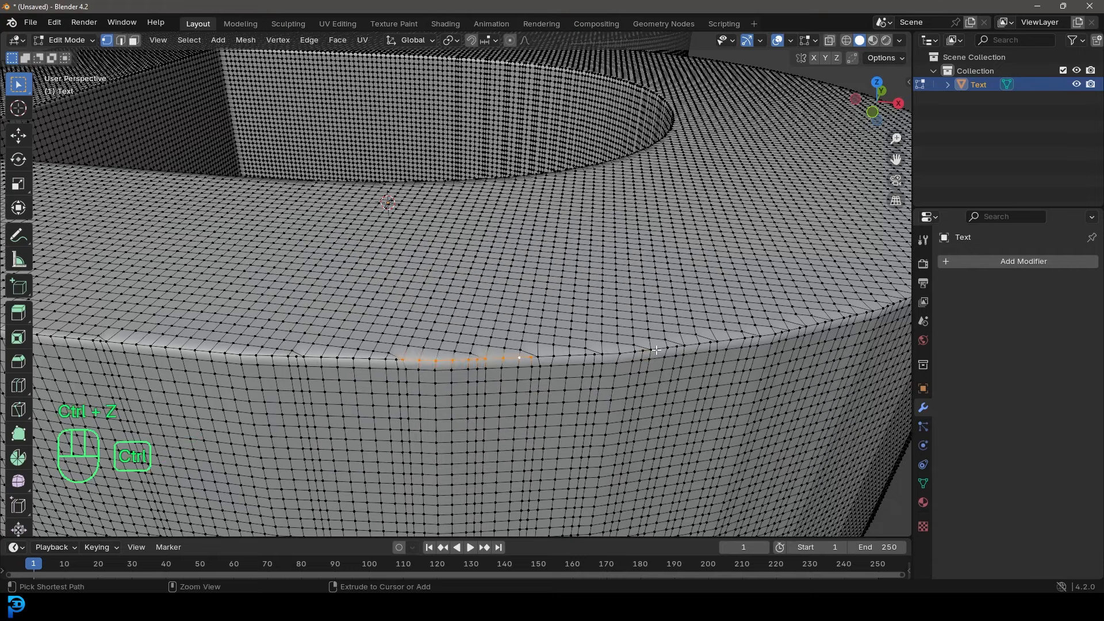
{"action": "scroll", "coordinate": [564, 325], "scroll_direction": "down", "scroll_amount": 3}
{"action": "key", "text": "alt+a"}
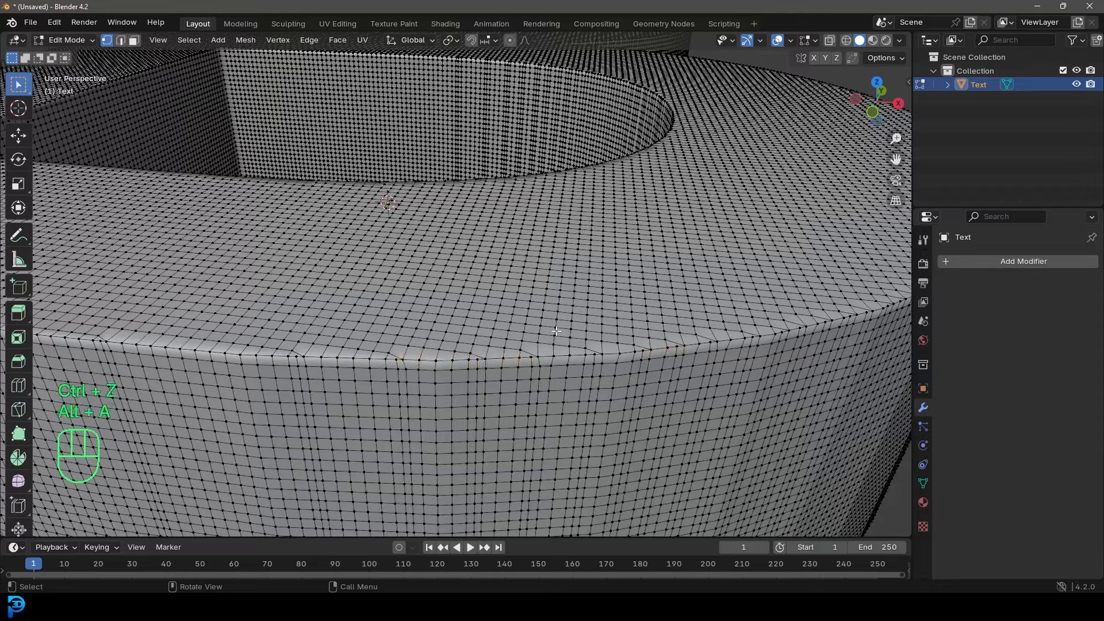
Select all sharp edges of the B with Select Sharp Edges and inspect the selected outlines.
{"action": "middle_click_drag", "start_coordinate": [512, 327], "coordinate": [488, 350]}
{"action": "key", "text": "F3"}
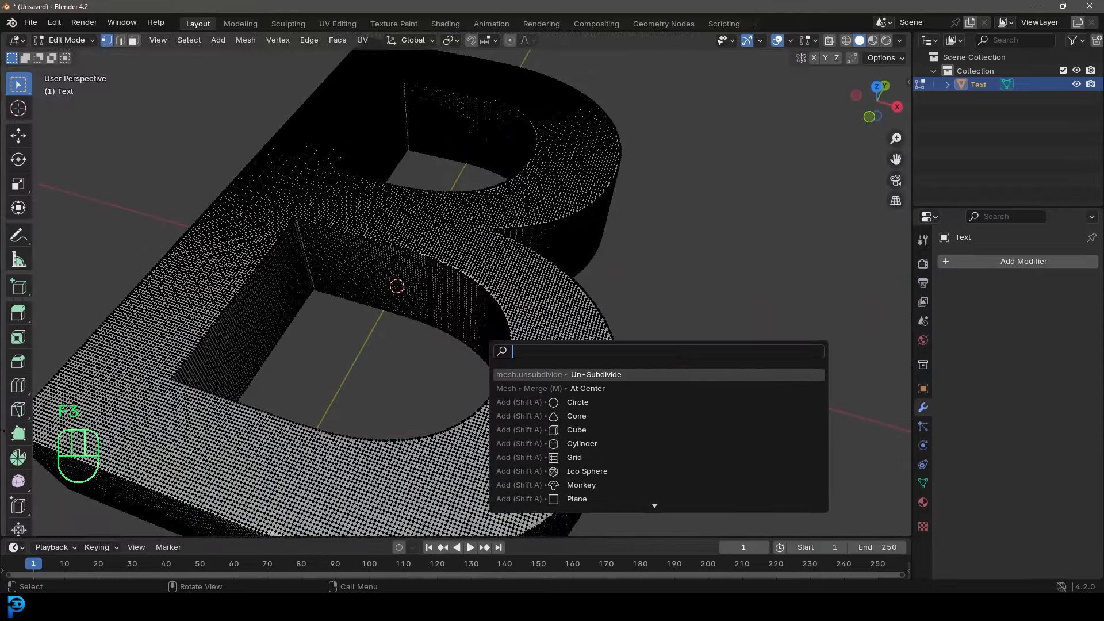
{"action": "type", "text": "select "}
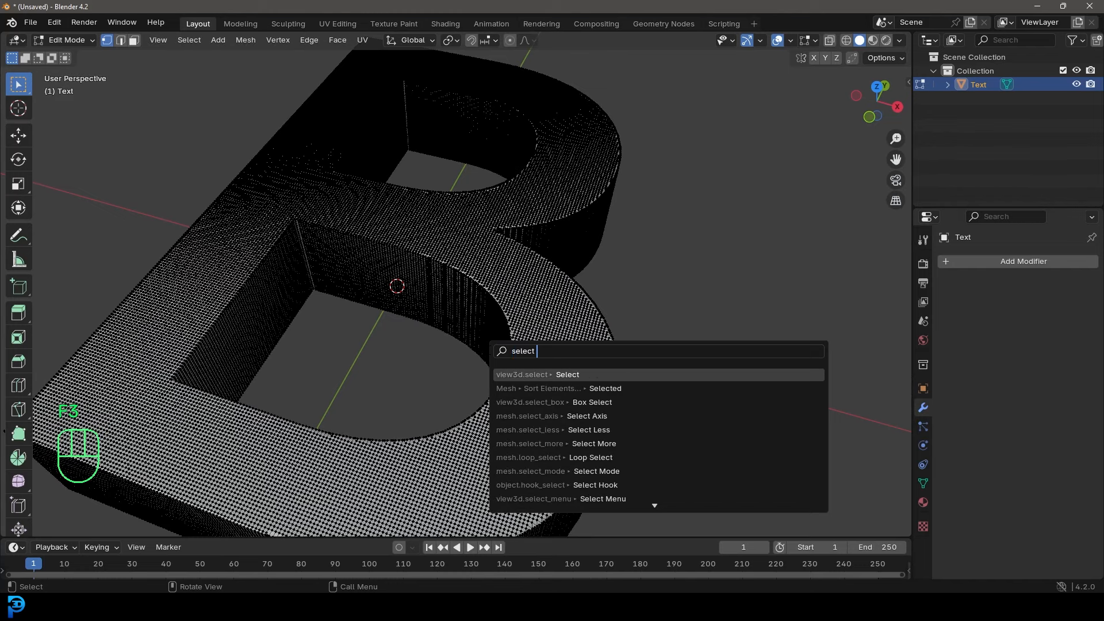
{"action": "type", "text": "shar"}
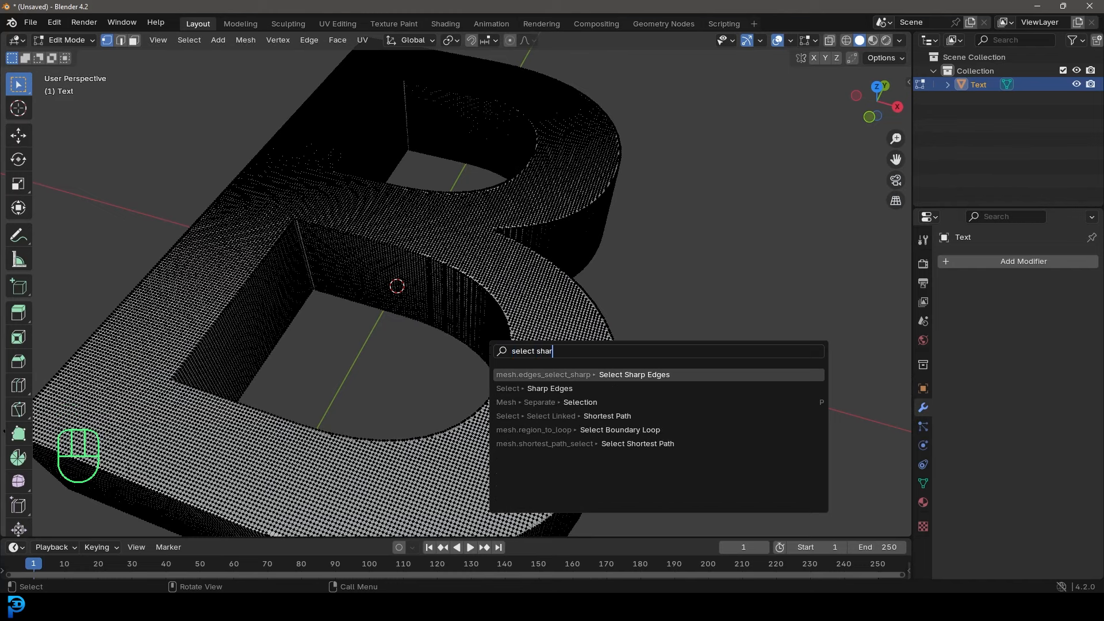
{"action": "left_click", "coordinate": [660, 376]}
{"action": "scroll", "coordinate": [575, 378], "scroll_direction": "down", "scroll_amount": 5}
{"action": "middle_click_drag", "start_coordinate": [529, 377], "coordinate": [592, 288]}
{"action": "scroll", "coordinate": [611, 311], "scroll_direction": "up", "scroll_amount": 4}
{"action": "middle_click_drag", "start_coordinate": [576, 192], "coordinate": [608, 386], "text": "shift"}
{"action": "middle_click_drag", "start_coordinate": [385, 243], "coordinate": [558, 431]}
{"action": "scroll", "coordinate": [761, 370], "scroll_direction": "down", "scroll_amount": 2}
{"action": "middle_click_drag", "start_coordinate": [761, 370], "coordinate": [757, 332]}
Create a vertex group named PIN and assign the selected sharp edges to it.
{"action": "left_click", "coordinate": [923, 485]}
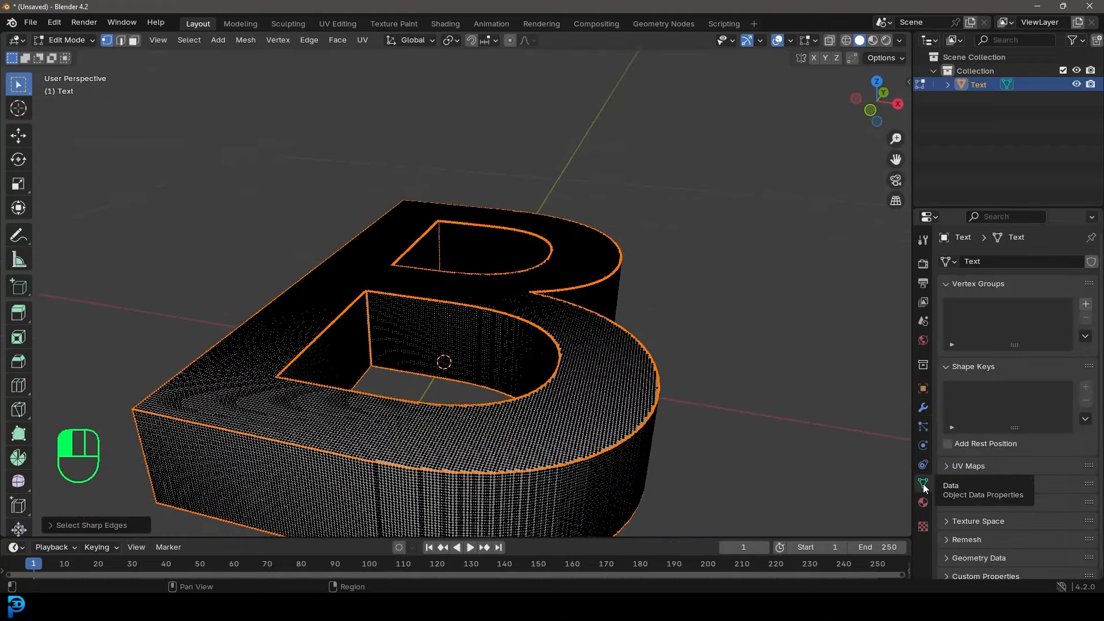
{"action": "left_click", "coordinate": [1085, 305]}
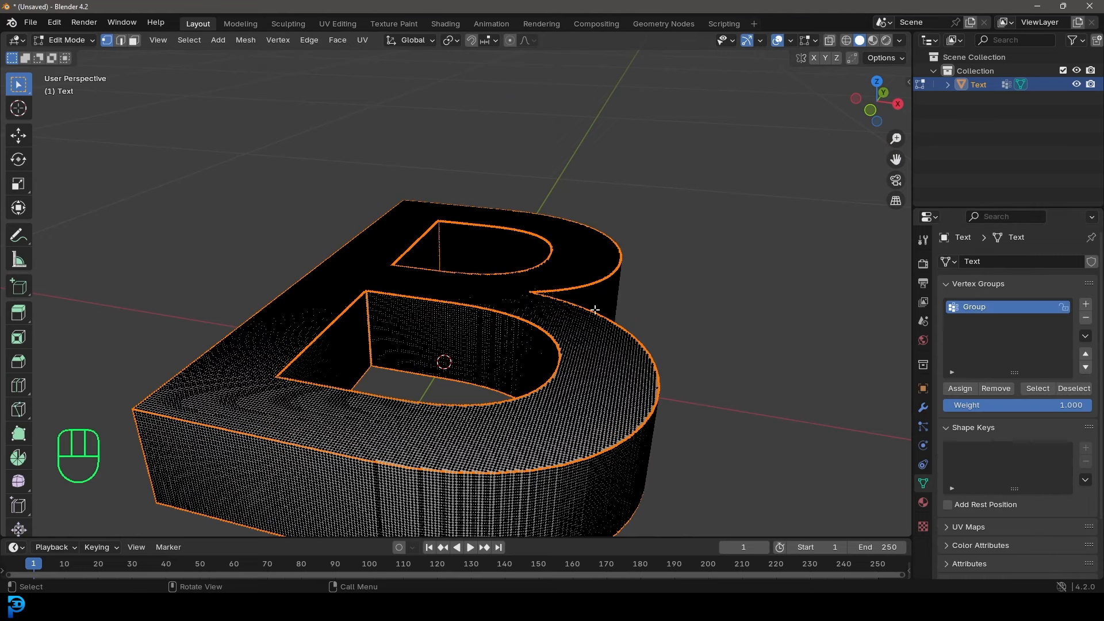
{"action": "left_click", "coordinate": [968, 387]}
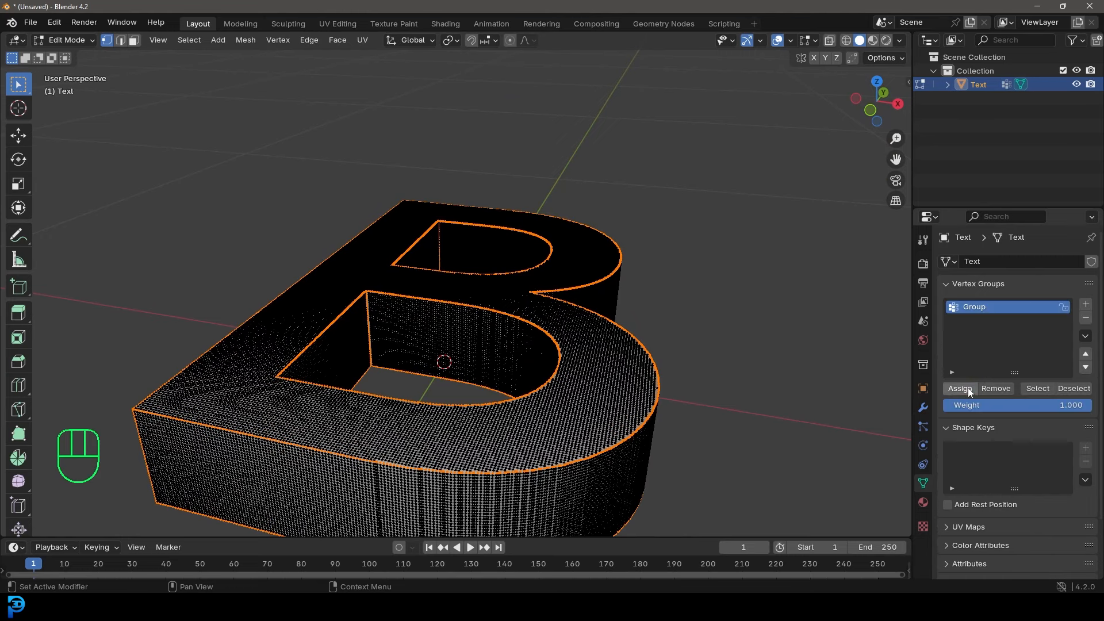
{"action": "double_click", "coordinate": [981, 309]}
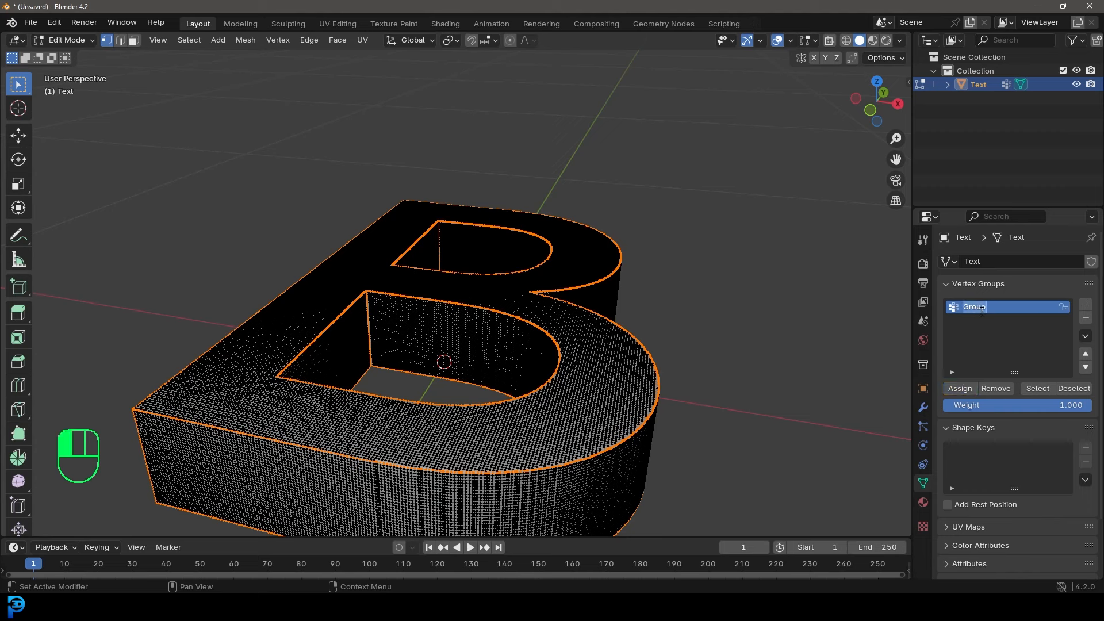
{"action": "type", "text": "PIN"}
{"action": "key", "text": "Return"}
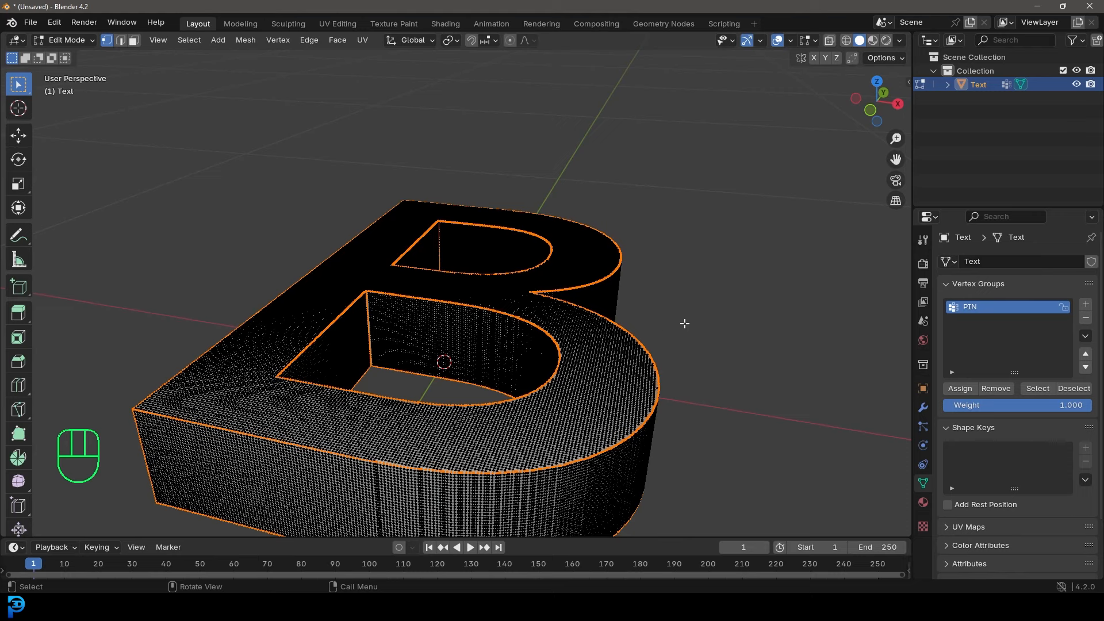
Return to Object Mode and save the file to the Desktop as inflation.blend.
{"action": "left_click", "coordinate": [69, 40]}
{"action": "left_click", "coordinate": [66, 54]}
{"action": "middle_click_drag", "start_coordinate": [466, 191], "coordinate": [520, 298]}
{"action": "key", "text": "ctrl+s"}
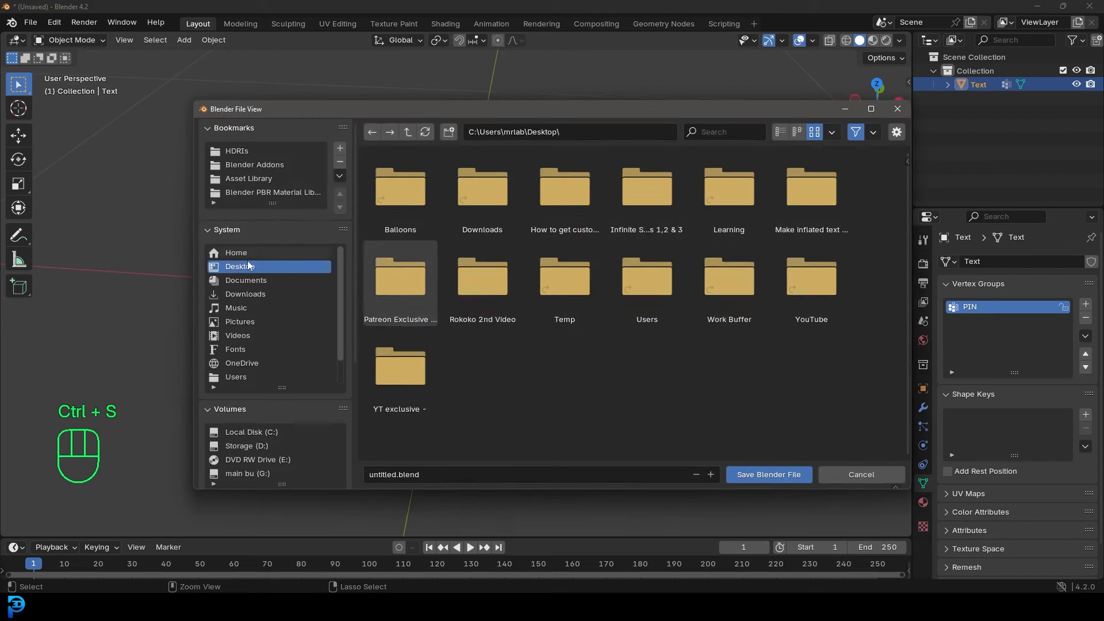
{"action": "left_click", "coordinate": [440, 470]}
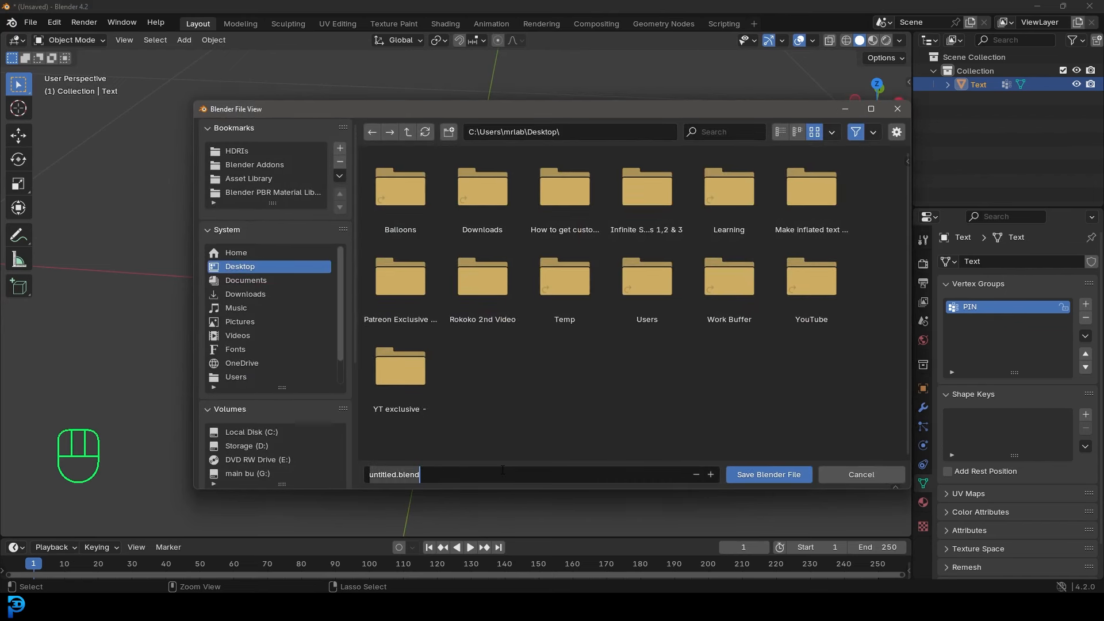
{"action": "type", "text": "inflation"}
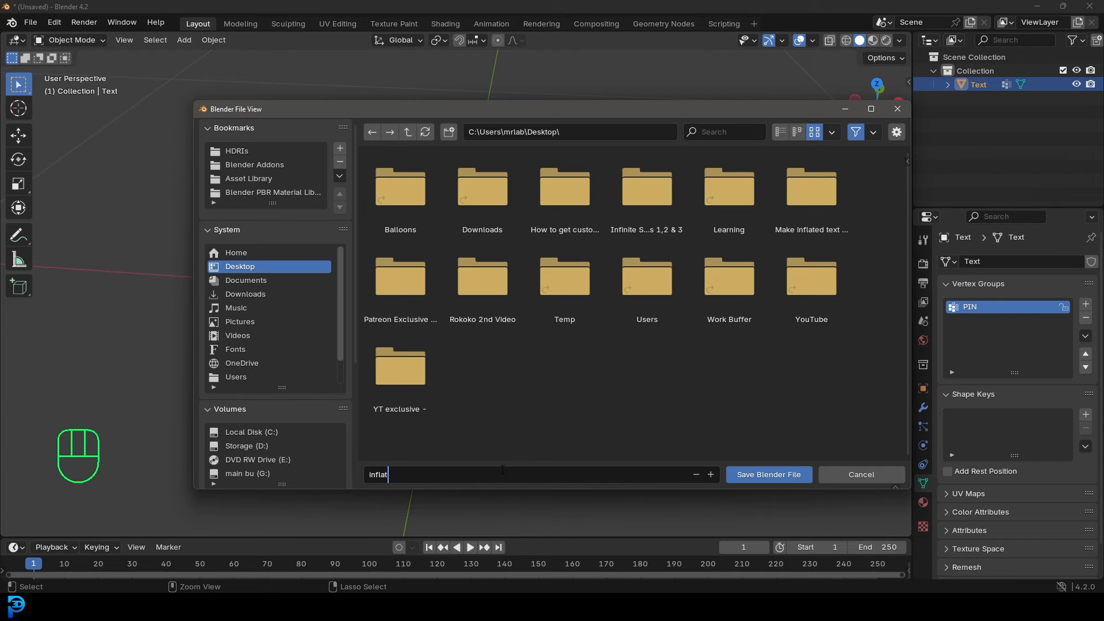
{"action": "key", "text": "Return"}
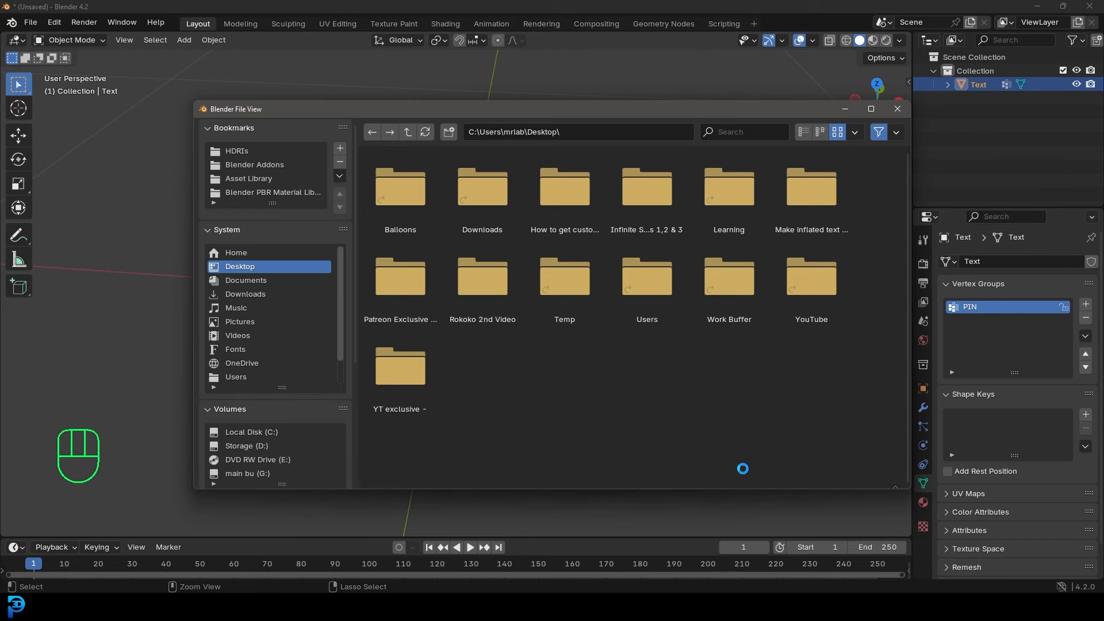
{"action": "left_click", "coordinate": [743, 474]}
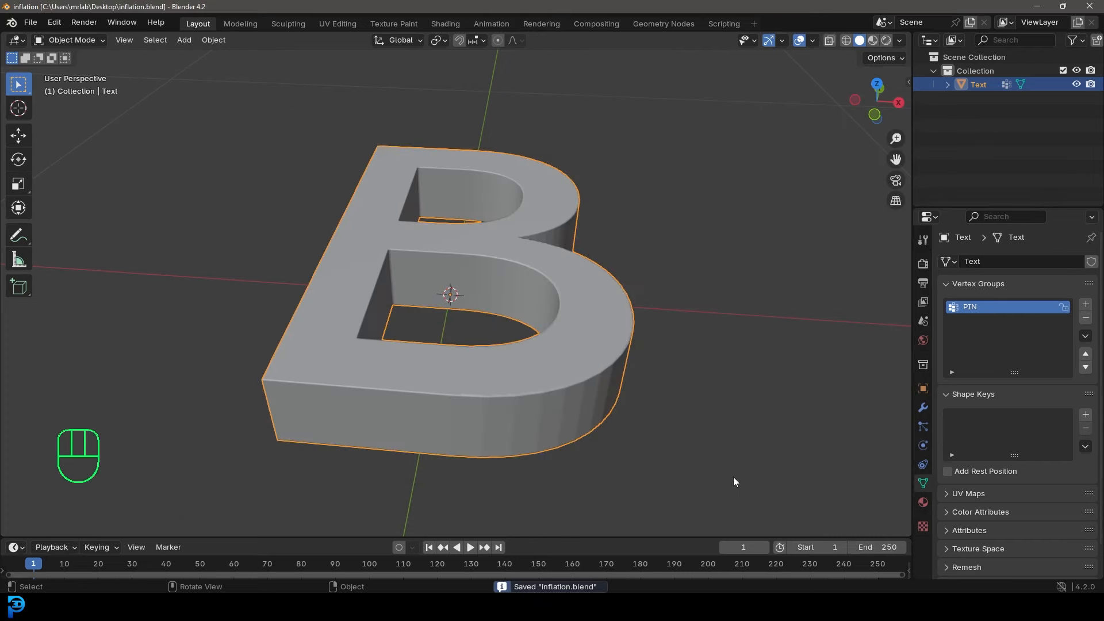
Add cloth physics to the letter B and set its quality steps to 10.
{"action": "left_click", "coordinate": [923, 445]}
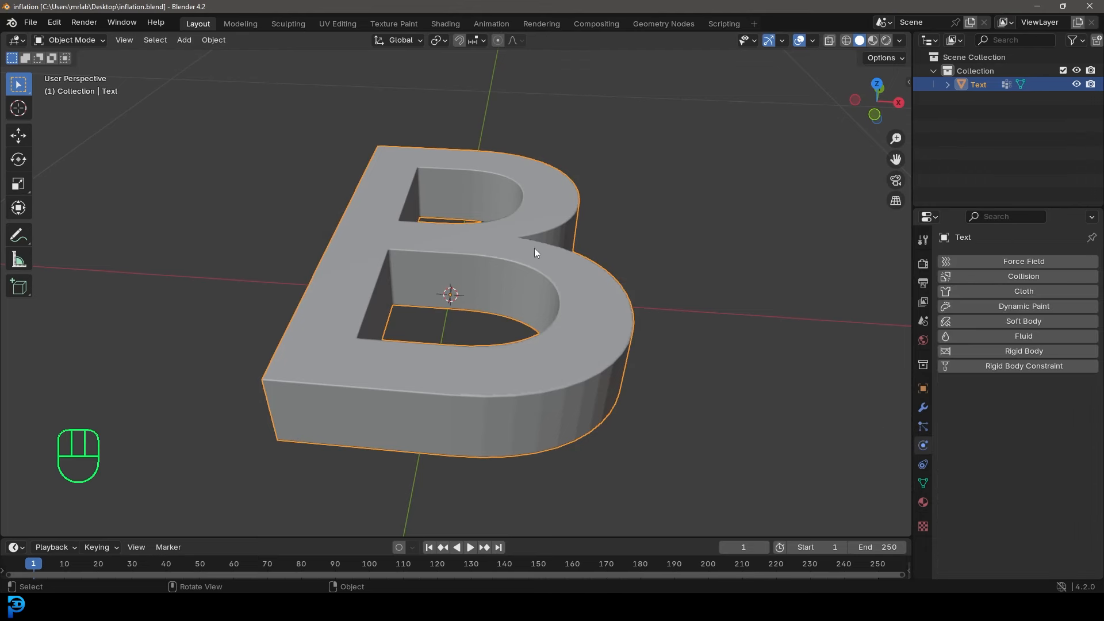
{"action": "left_click", "coordinate": [1024, 291]}
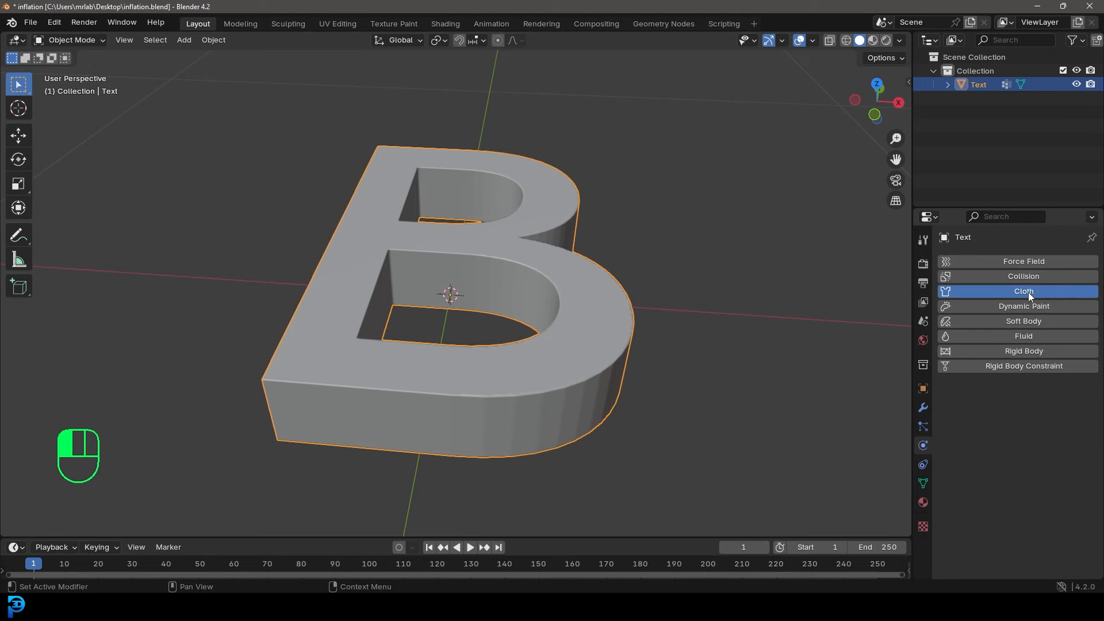
{"action": "scroll", "coordinate": [979, 394], "scroll_direction": "down", "scroll_amount": 3}
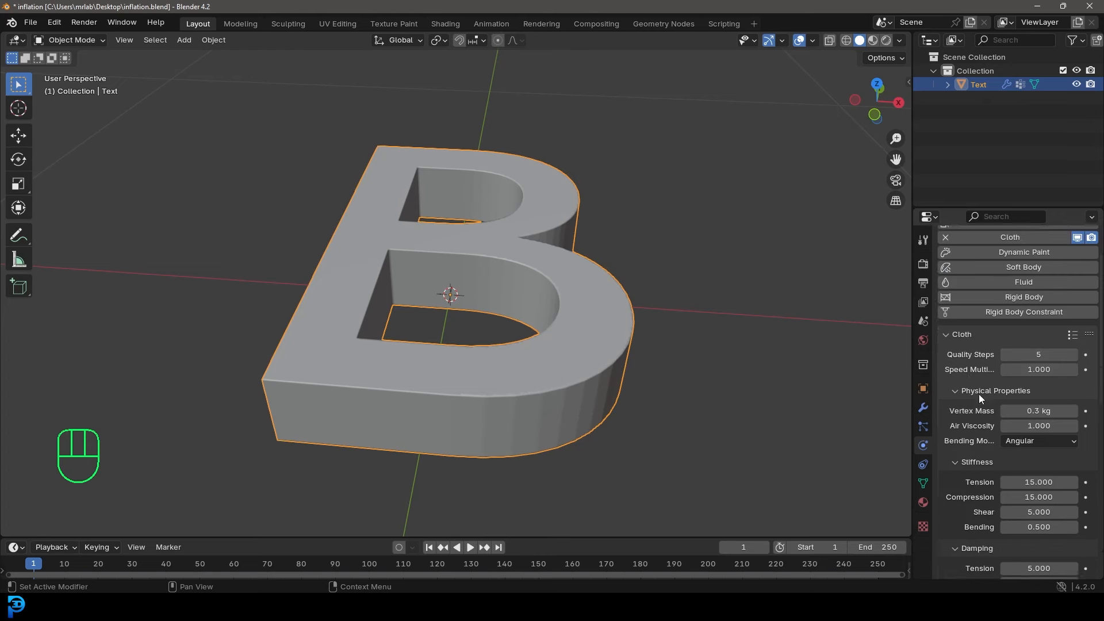
{"action": "left_click", "coordinate": [1037, 355]}
{"action": "type", "text": "10"}
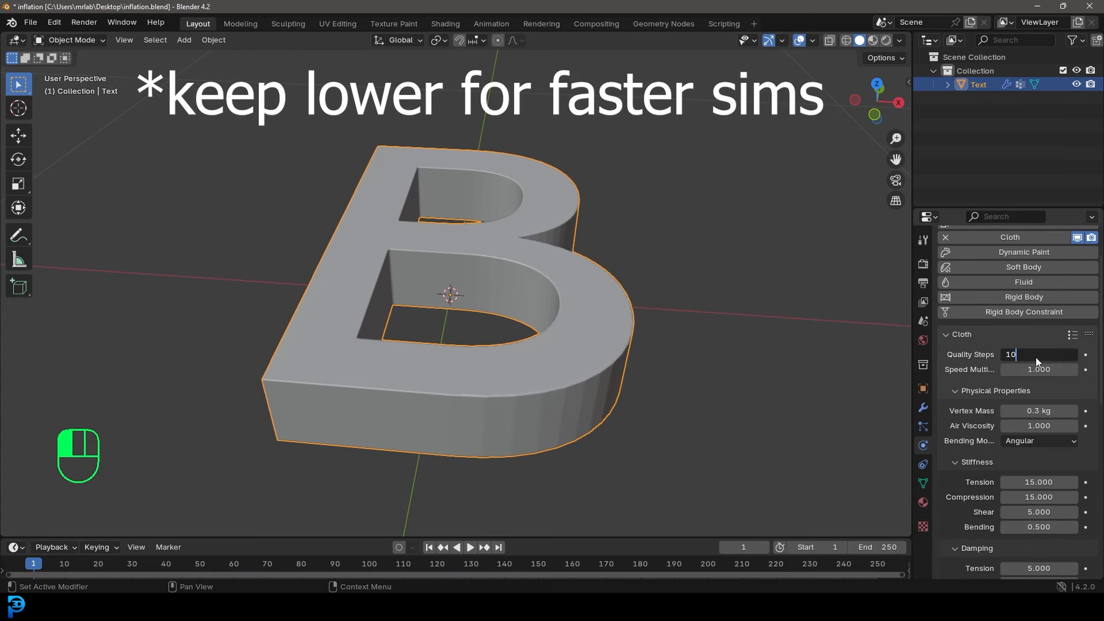
{"action": "key", "text": "Return"}
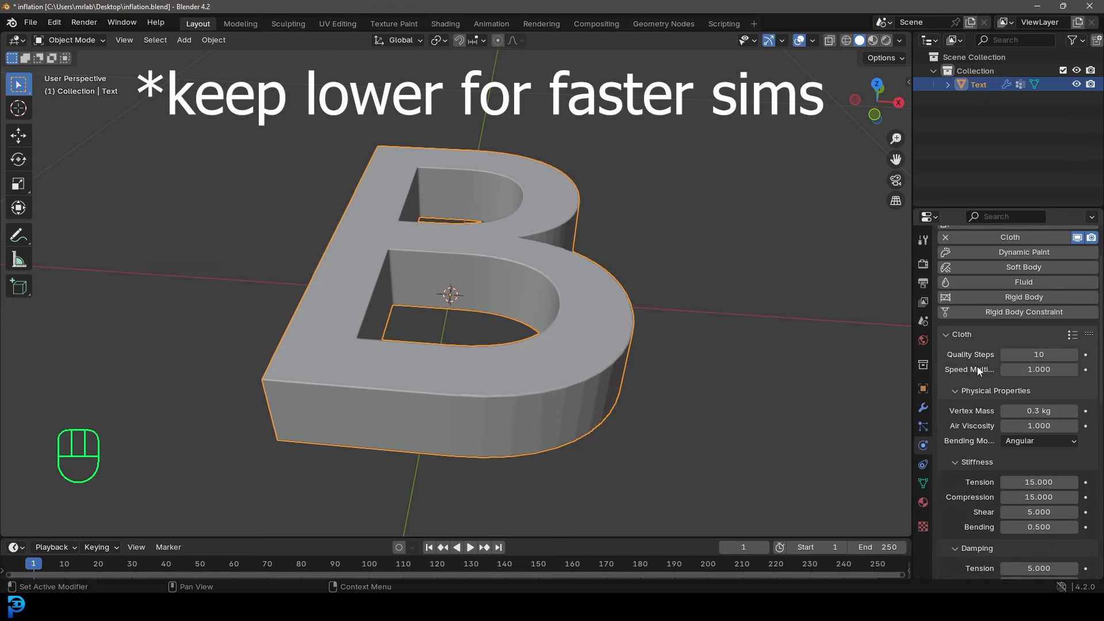
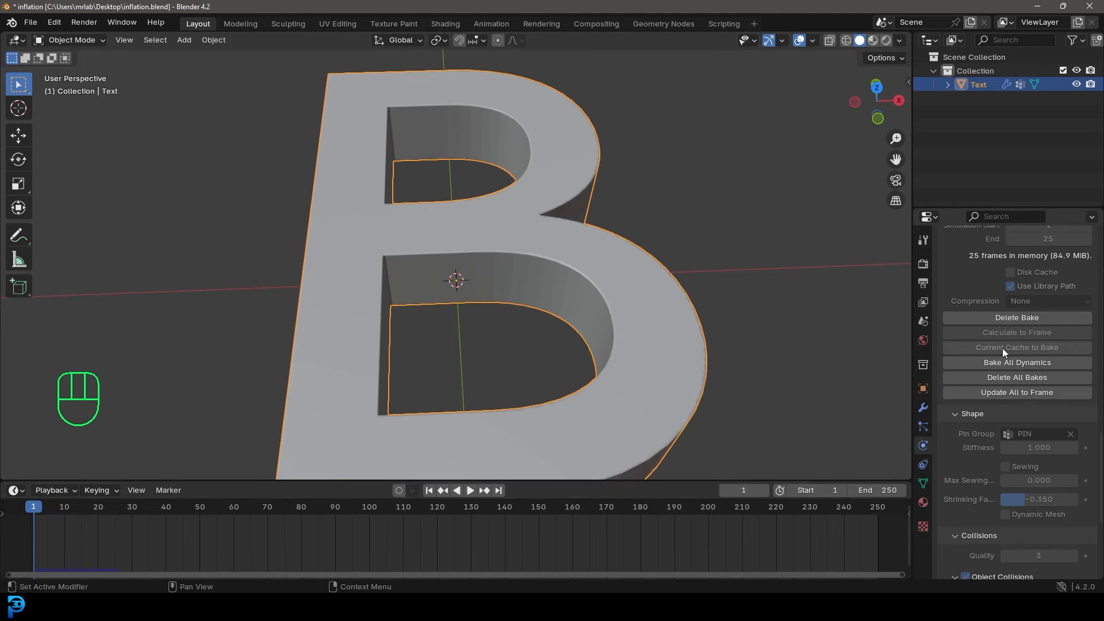
{"action": "scroll", "coordinate": [1019, 298], "scroll_direction": "up", "scroll_amount": 4}
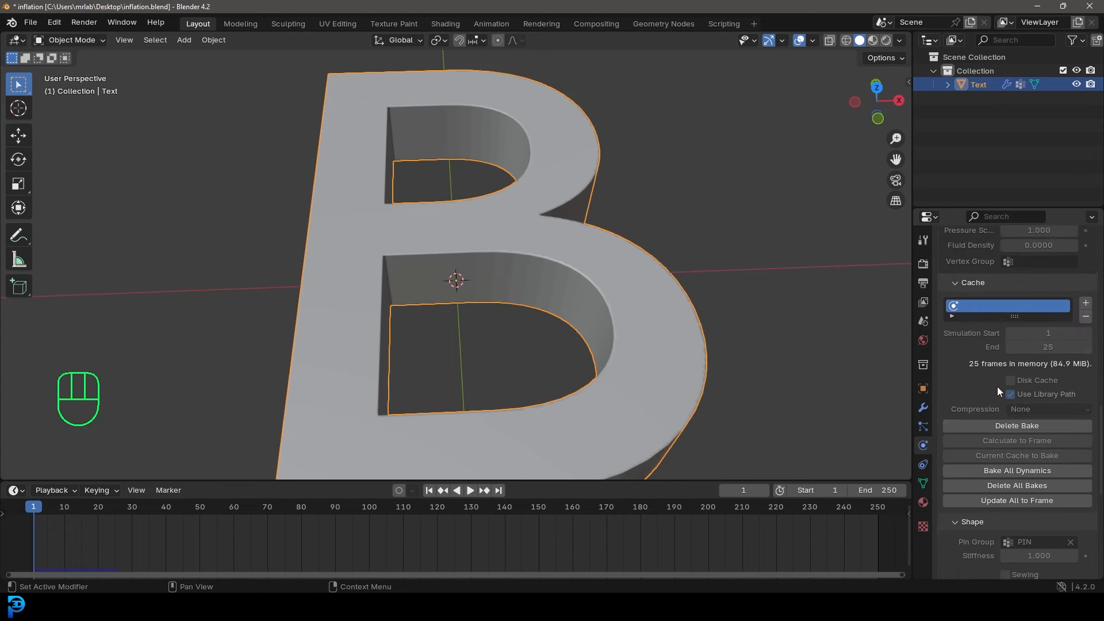
Review the letter's baked cloth settings, from quality steps and pressure to cache, pin group, shrinking factor and collisions.
{"action": "scroll", "coordinate": [1003, 368], "scroll_direction": "up", "scroll_amount": 5}
{"action": "scroll", "coordinate": [1006, 342], "scroll_direction": "up", "scroll_amount": 12}
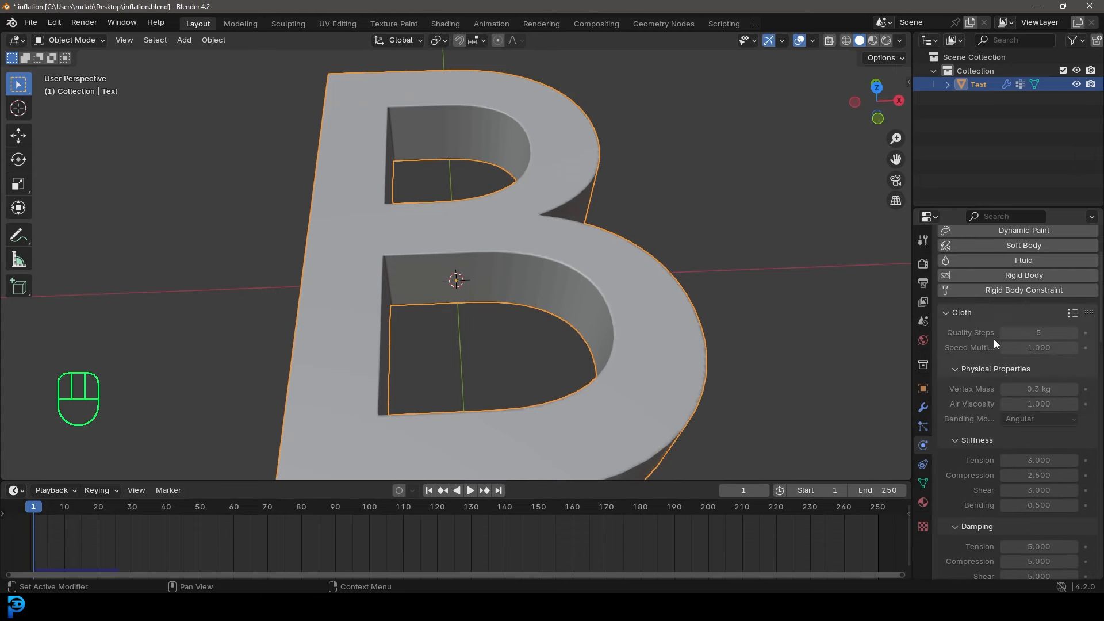
{"action": "scroll", "coordinate": [995, 343], "scroll_direction": "up", "scroll_amount": 2}
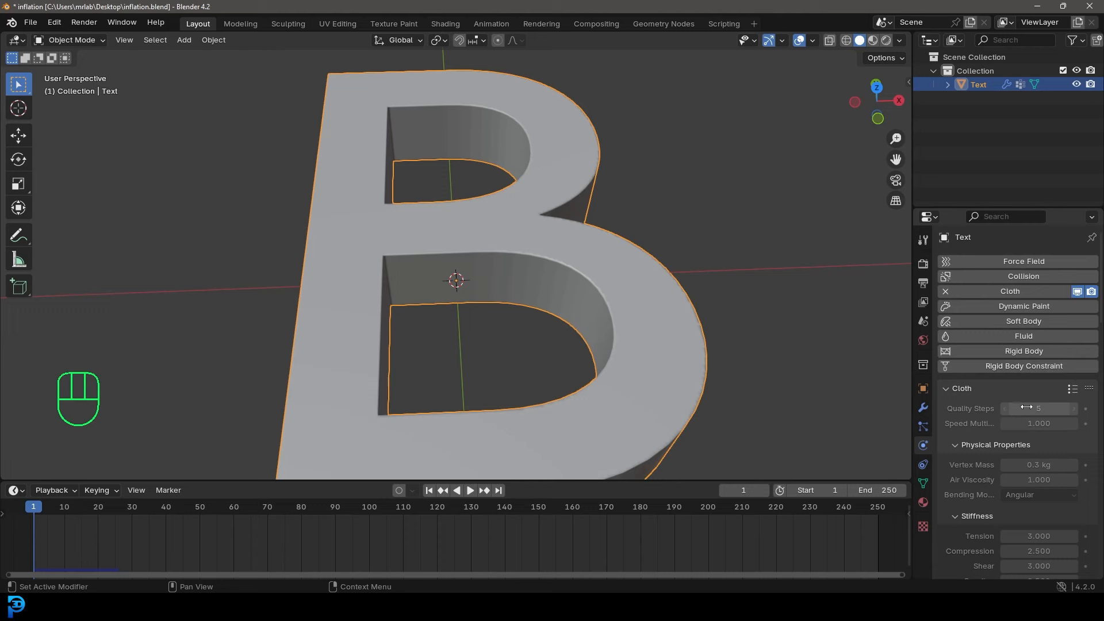
{"action": "scroll", "coordinate": [1037, 409], "scroll_direction": "down", "scroll_amount": 18}
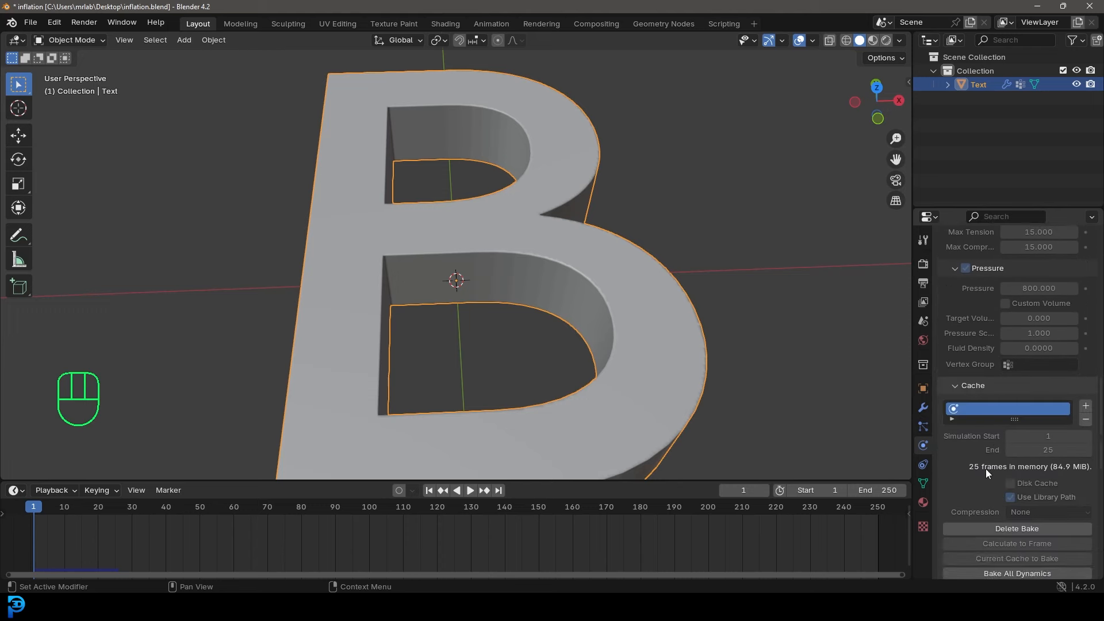
{"action": "scroll", "coordinate": [981, 467], "scroll_direction": "down", "scroll_amount": 10}
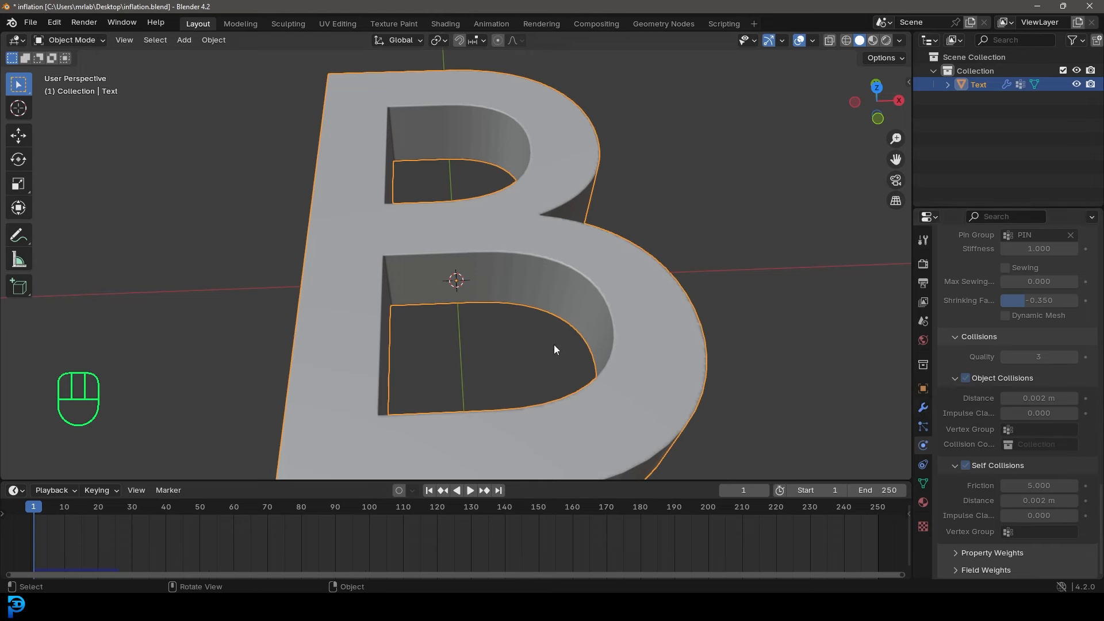
{"action": "scroll", "coordinate": [588, 239], "scroll_direction": "down", "scroll_amount": 3}
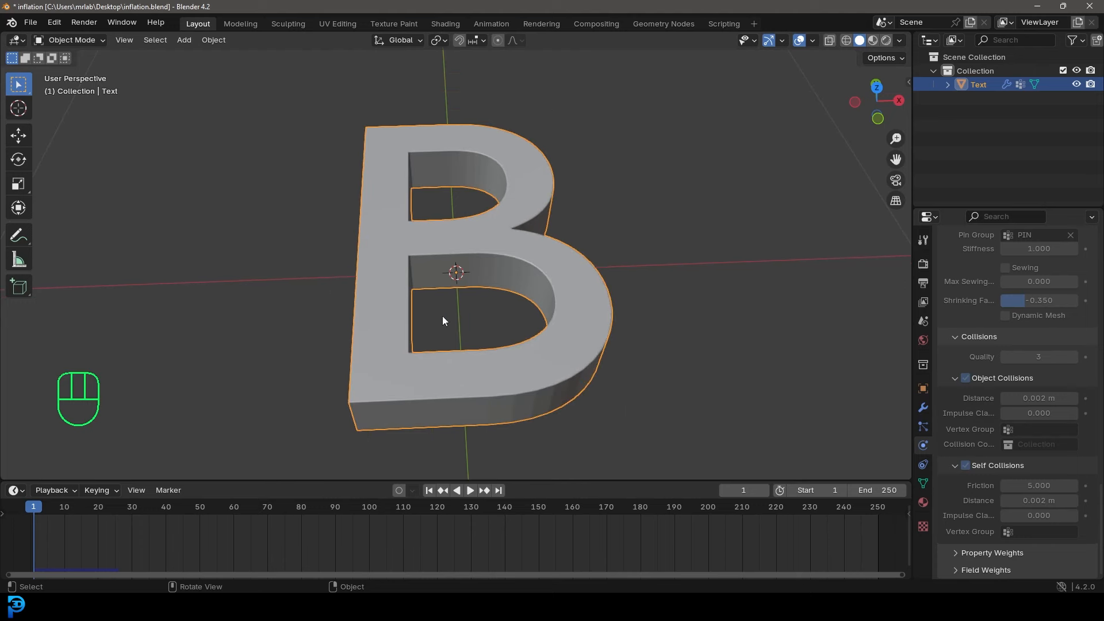
{"action": "scroll", "coordinate": [490, 271], "scroll_direction": "up", "scroll_amount": 4}
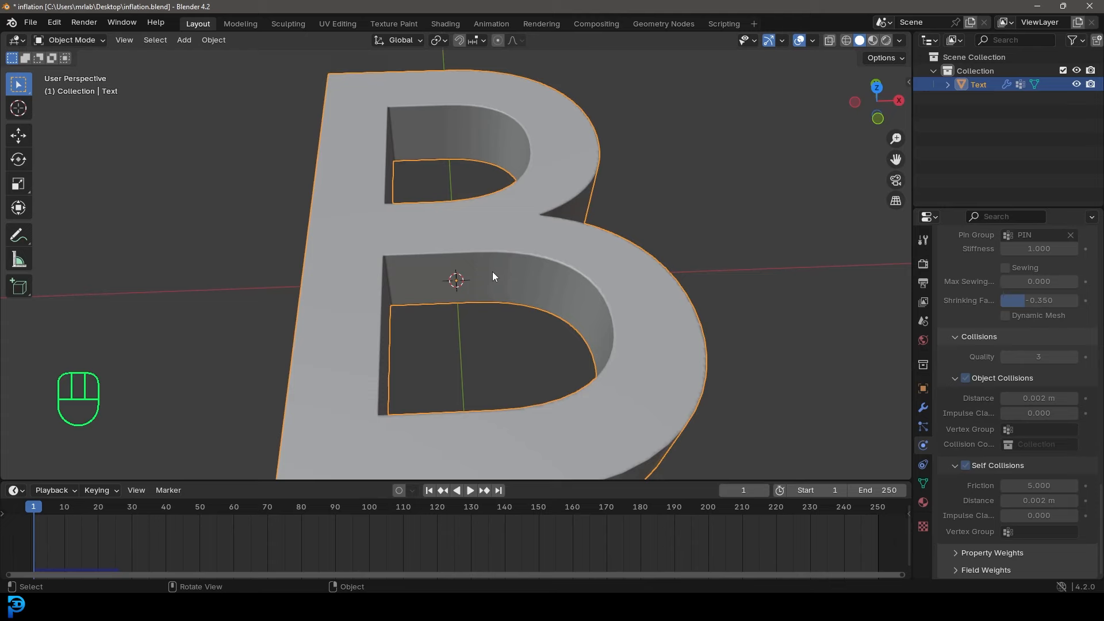
{"action": "scroll", "coordinate": [492, 276], "scroll_direction": "down", "scroll_amount": 1}
{"action": "middle_click_drag", "start_coordinate": [369, 354], "coordinate": [474, 352]}
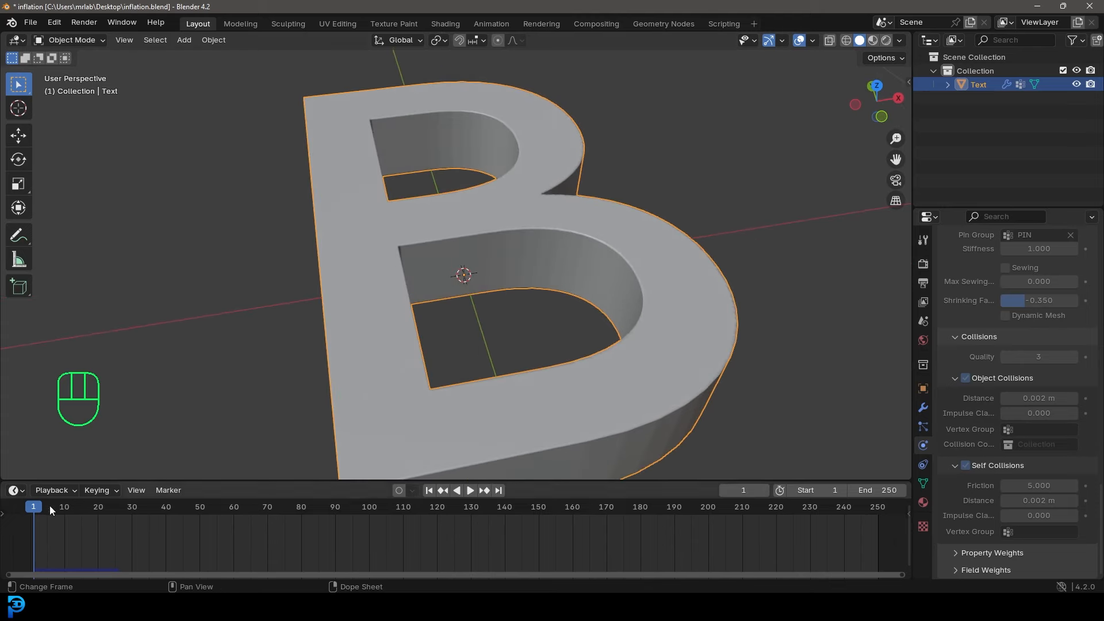
Play the baked inflation up to frame 30 and set the scene's end frame to 30.
{"action": "key", "text": "space"}
{"action": "key", "text": "space"}
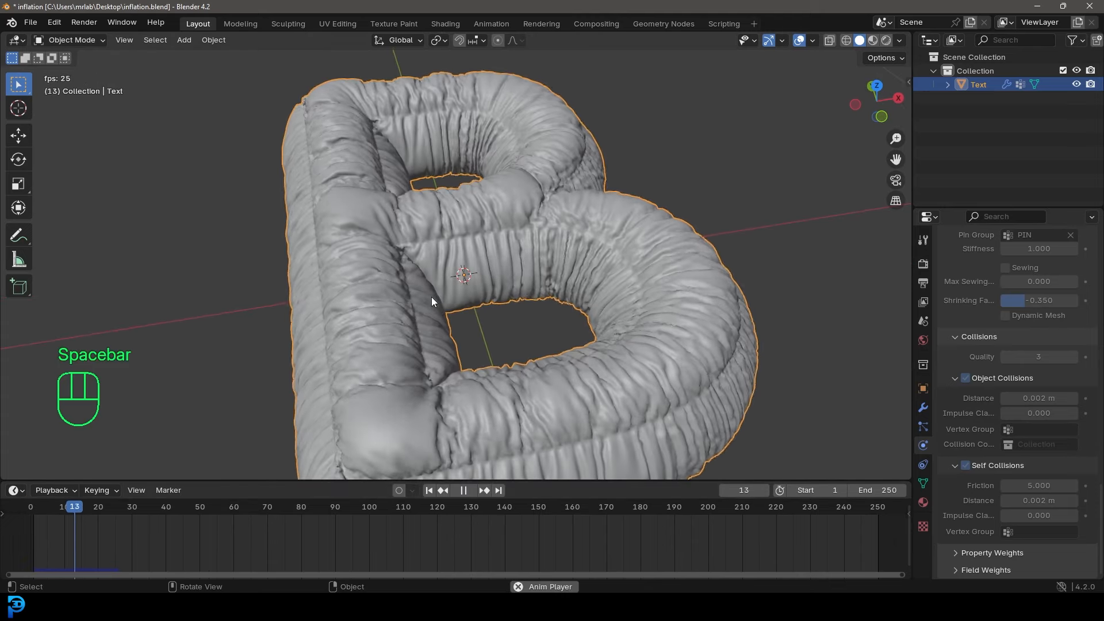
{"action": "left_click", "coordinate": [877, 492]}
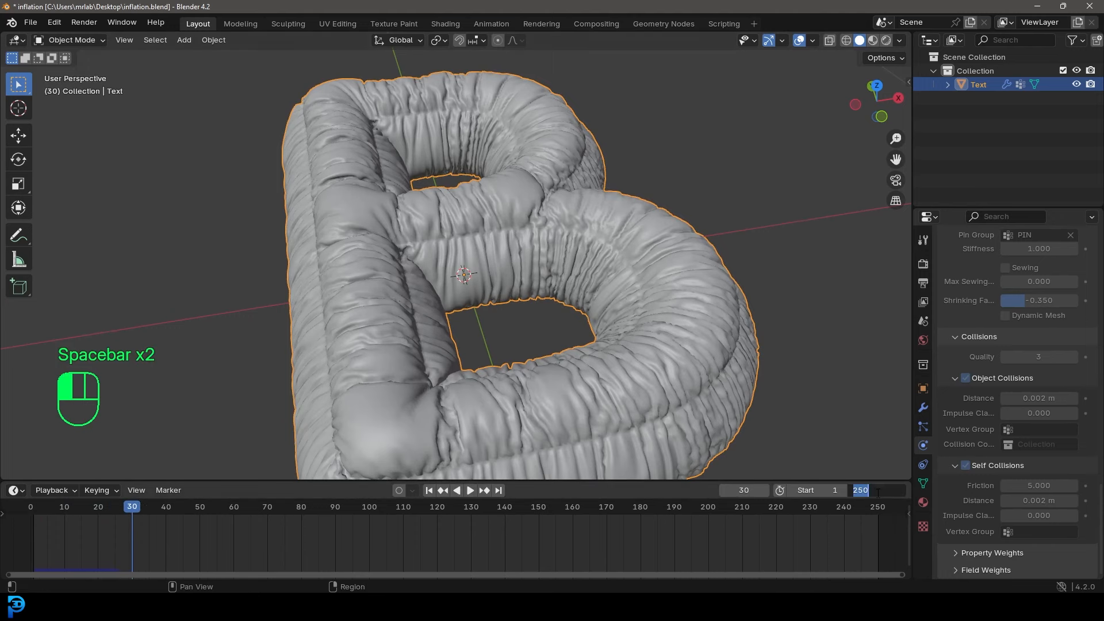
{"action": "type", "text": "30"}
{"action": "key", "text": "Return"}
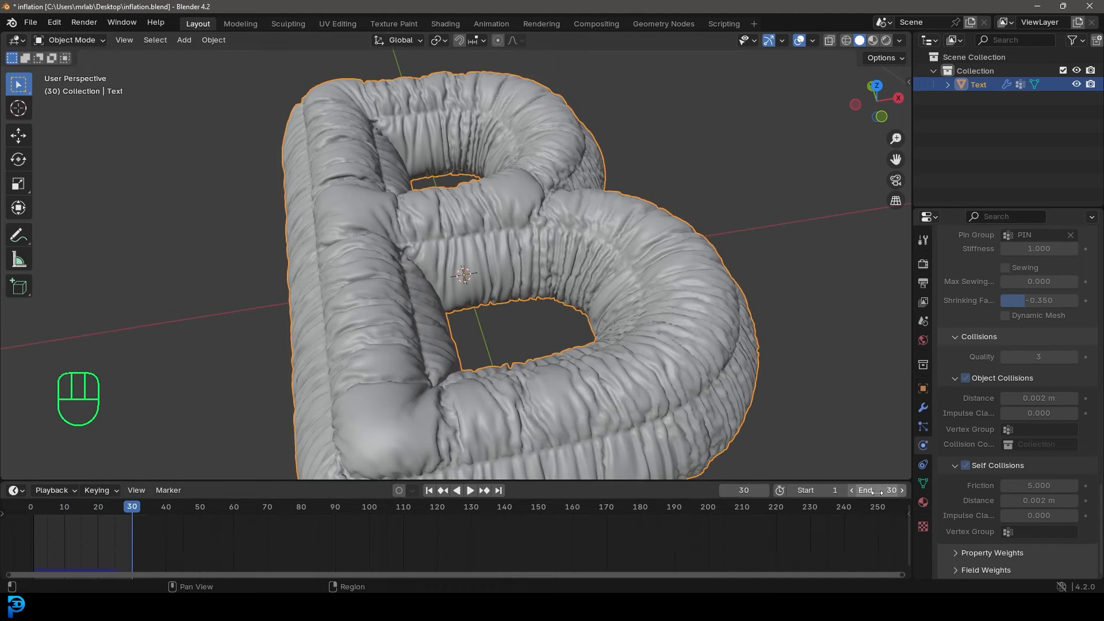
Examine the inflated B's wrinkles and pinned seams from several angles and distances near the end of the simulation.
{"action": "middle_click_drag", "start_coordinate": [188, 546], "coordinate": [238, 546]}
{"action": "scroll", "coordinate": [511, 280], "scroll_direction": "down", "scroll_amount": 4}
{"action": "middle_click_drag", "start_coordinate": [512, 281], "coordinate": [475, 283]}
{"action": "scroll", "coordinate": [460, 299], "scroll_direction": "up", "scroll_amount": 3}
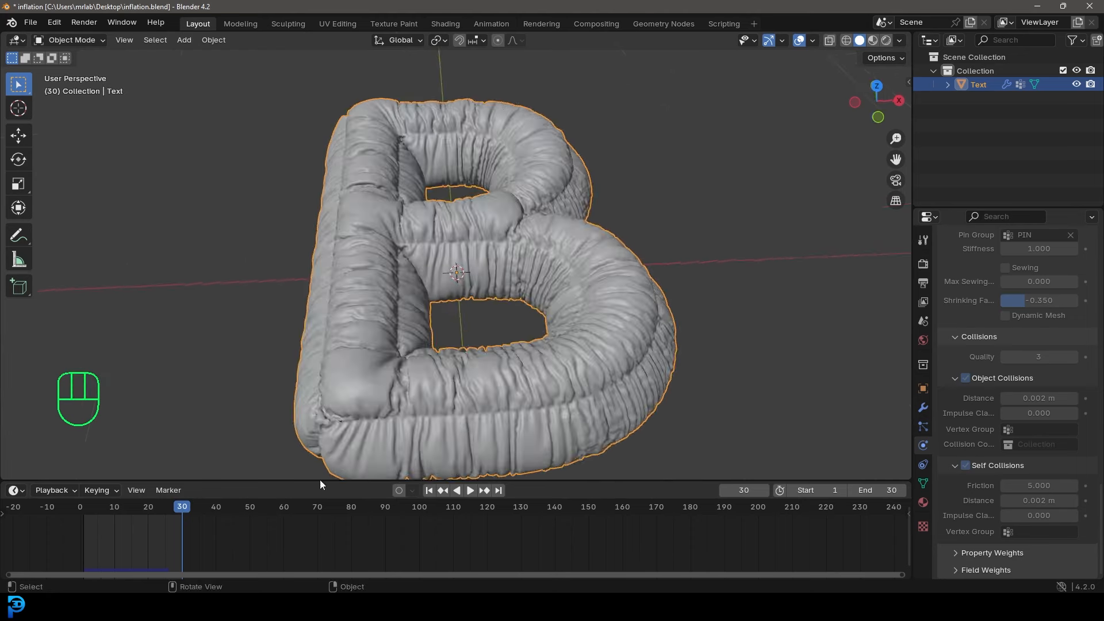
{"action": "left_click_drag", "start_coordinate": [173, 506], "coordinate": [179, 550]}
{"action": "scroll", "coordinate": [329, 407], "scroll_direction": "down", "scroll_amount": 4}
{"action": "mouse_move", "coordinate": [329, 407]}
{"action": "middle_mouse_down"}
{"action": "mouse_move", "coordinate": [567, 323]}
{"action": "mouse_move", "coordinate": [483, 309]}
{"action": "mouse_move", "coordinate": [542, 234]}
{"action": "middle_mouse_up"}
{"action": "scroll", "coordinate": [509, 298], "scroll_direction": "up", "scroll_amount": 5}
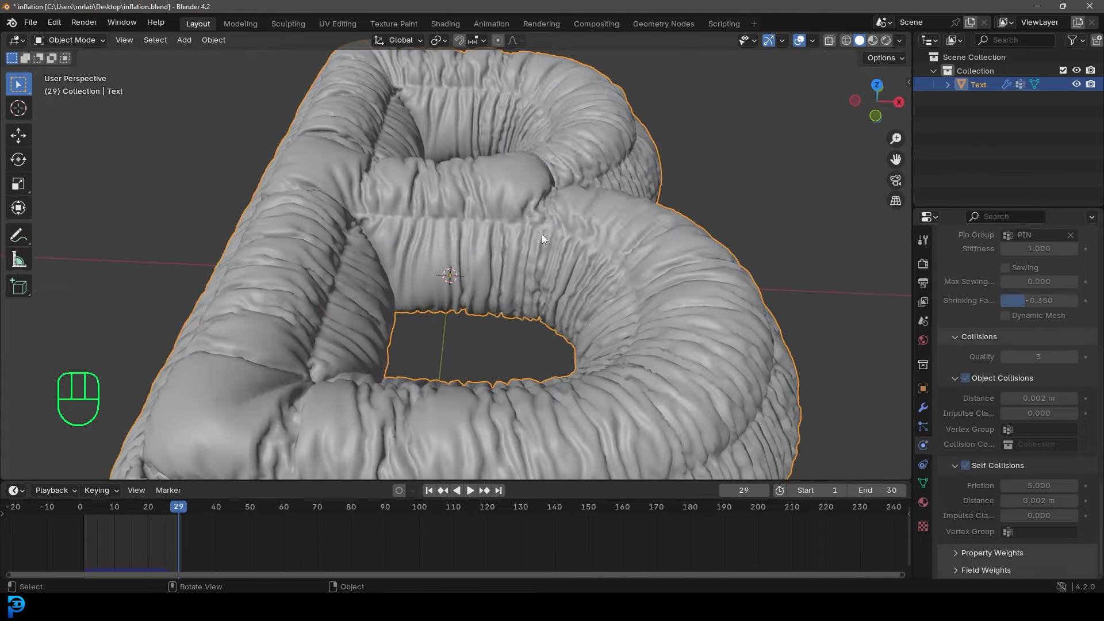
{"action": "key", "text": "z"}
{"action": "scroll", "coordinate": [502, 274], "scroll_direction": "down", "scroll_amount": 5}
{"action": "key", "text": "z"}
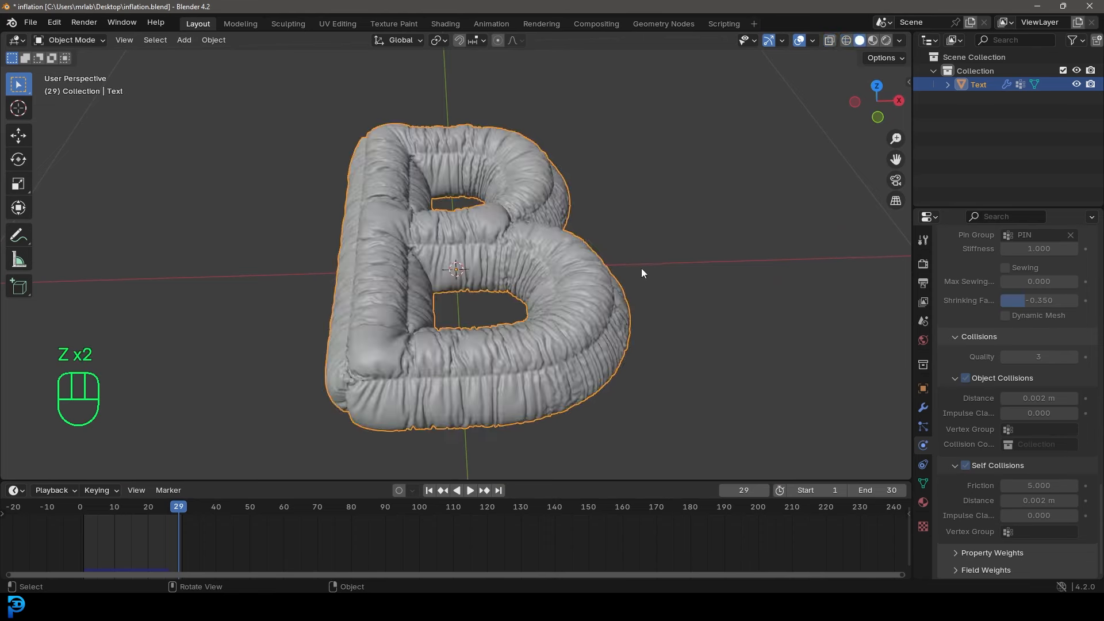
{"action": "scroll", "coordinate": [613, 213], "scroll_direction": "up", "scroll_amount": 5}
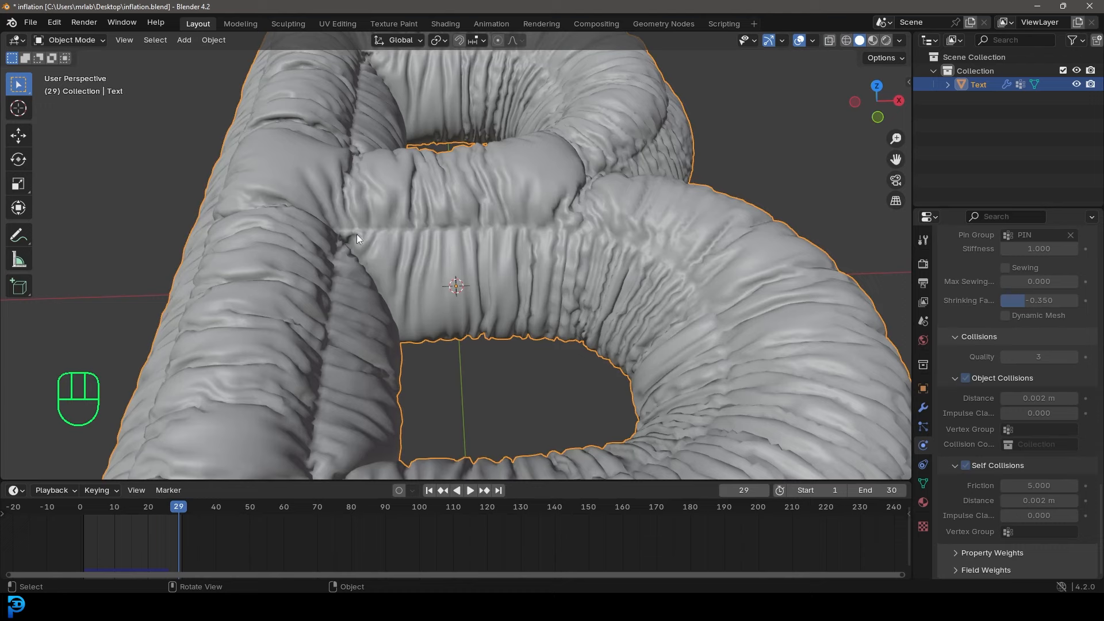
{"action": "middle_click_drag", "start_coordinate": [548, 249], "coordinate": [576, 272]}
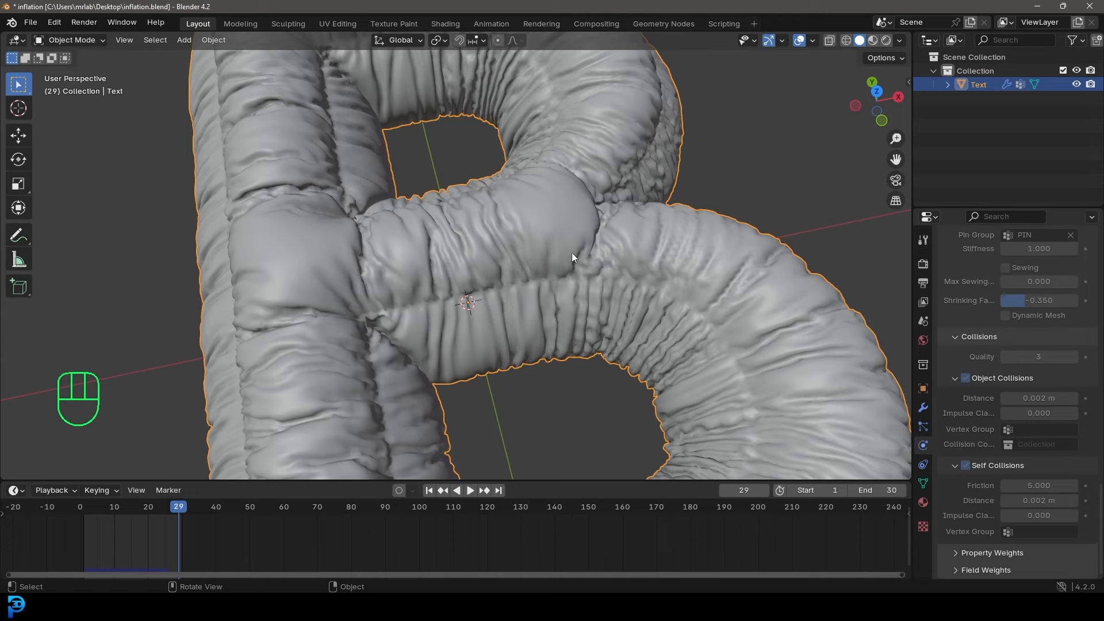
{"action": "scroll", "coordinate": [810, 266], "scroll_direction": "down", "scroll_amount": 4}
{"action": "middle_click_drag", "start_coordinate": [590, 299], "coordinate": [546, 250]}
{"action": "scroll", "coordinate": [546, 251], "scroll_direction": "up", "scroll_amount": 2}
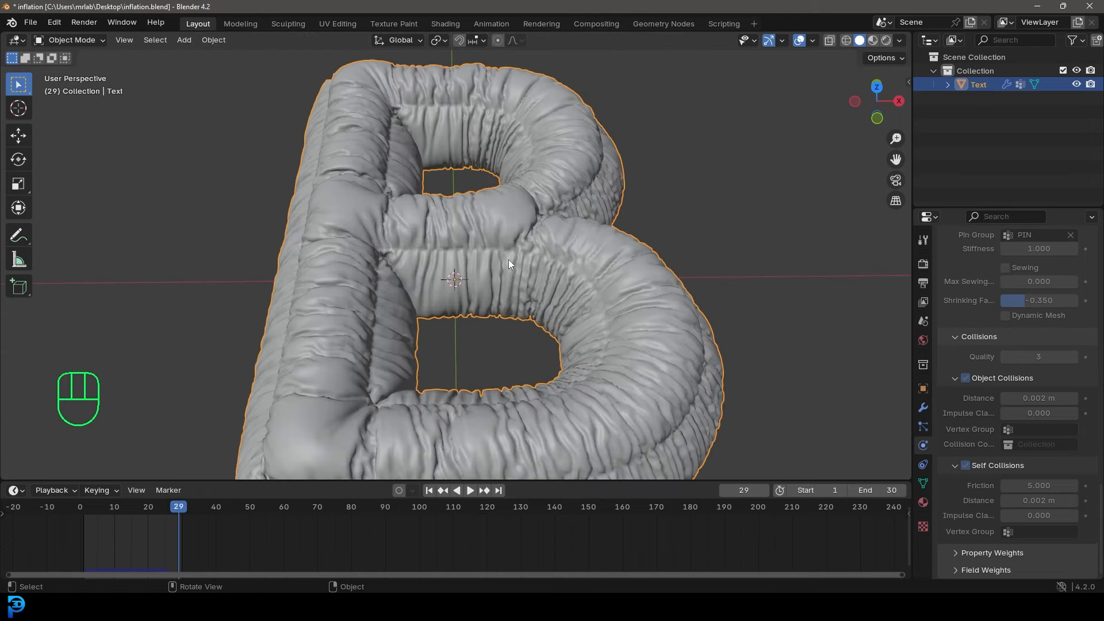
Go to frame 30 and apply the Cloth modifier to the letter B.
{"action": "mouse_move", "coordinate": [177, 505]}
{"action": "left_mouse_down"}
{"action": "mouse_move", "coordinate": [150, 518]}
{"action": "mouse_move", "coordinate": [183, 523]}
{"action": "left_mouse_up"}
{"action": "middle_click_drag", "start_coordinate": [391, 304], "coordinate": [483, 291]}
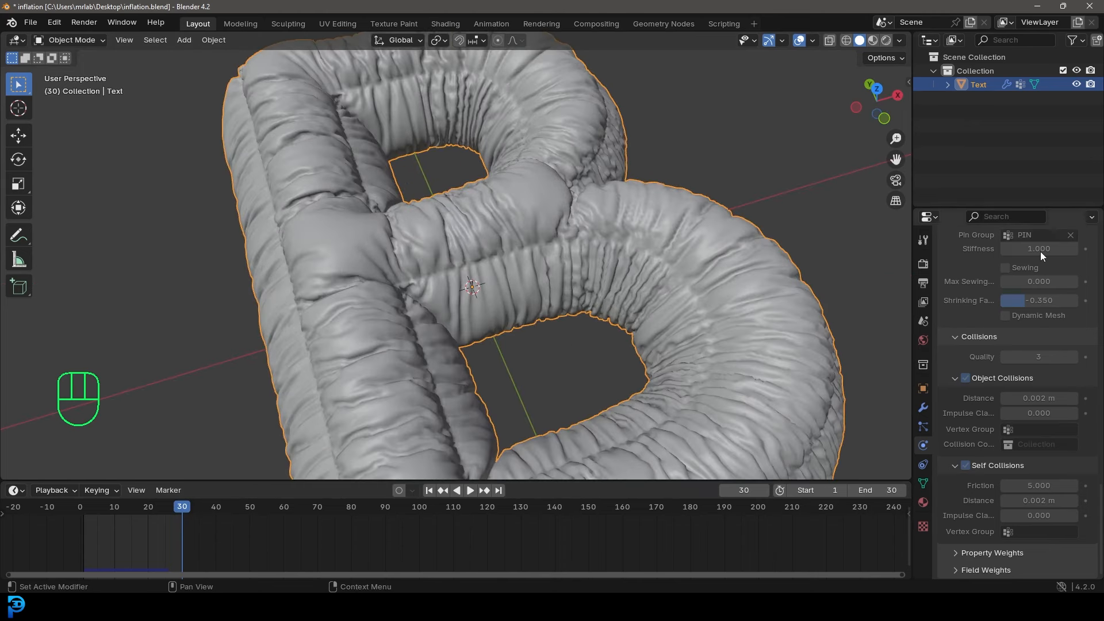
{"action": "left_click", "coordinate": [923, 407]}
{"action": "left_click", "coordinate": [1056, 282]}
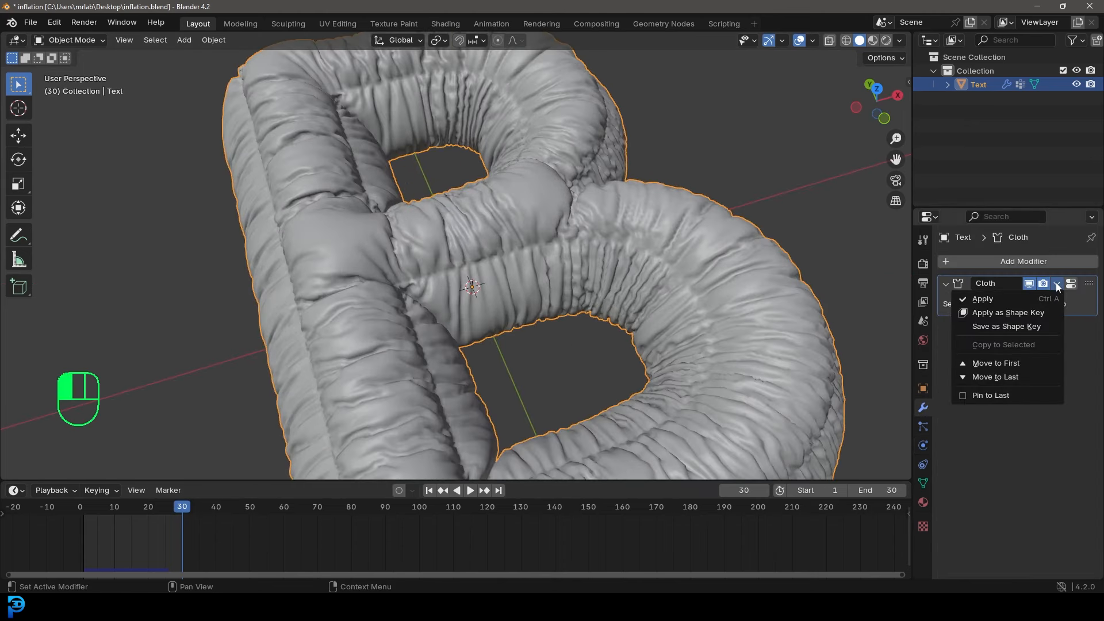
{"action": "left_click", "coordinate": [978, 298]}
{"action": "middle_click_drag", "start_coordinate": [662, 322], "coordinate": [543, 340]}
{"action": "scroll", "coordinate": [540, 340], "scroll_direction": "up", "scroll_amount": 3}
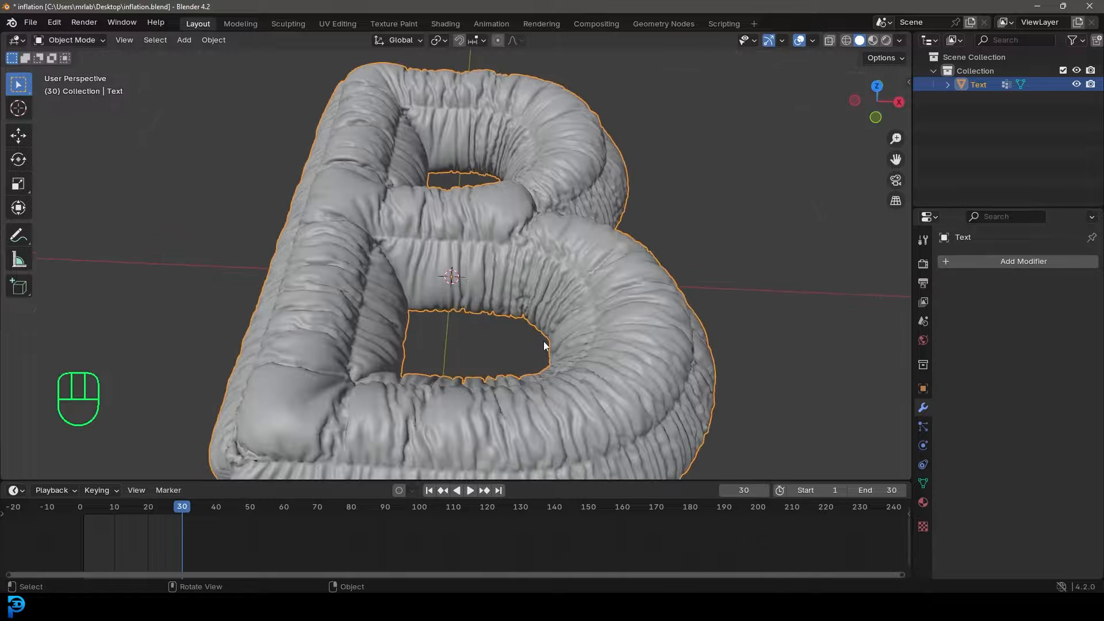
Inspect the applied mesh of the B in Edit Mode and return to Object Mode.
{"action": "key", "text": "Tab"}
{"action": "middle_click_drag", "start_coordinate": [398, 196], "coordinate": [156, 45]}
{"action": "left_click", "coordinate": [124, 42]}
{"action": "scroll", "coordinate": [500, 230], "scroll_direction": "down", "scroll_amount": 4}
{"action": "middle_click_drag", "start_coordinate": [500, 230], "coordinate": [519, 264]}
{"action": "scroll", "coordinate": [402, 178], "scroll_direction": "up", "scroll_amount": 2}
{"action": "key", "text": "Tab"}
In front view, rotate the B about 75° around the global X axis to stand it upright.
{"action": "key", "text": "KP_1"}
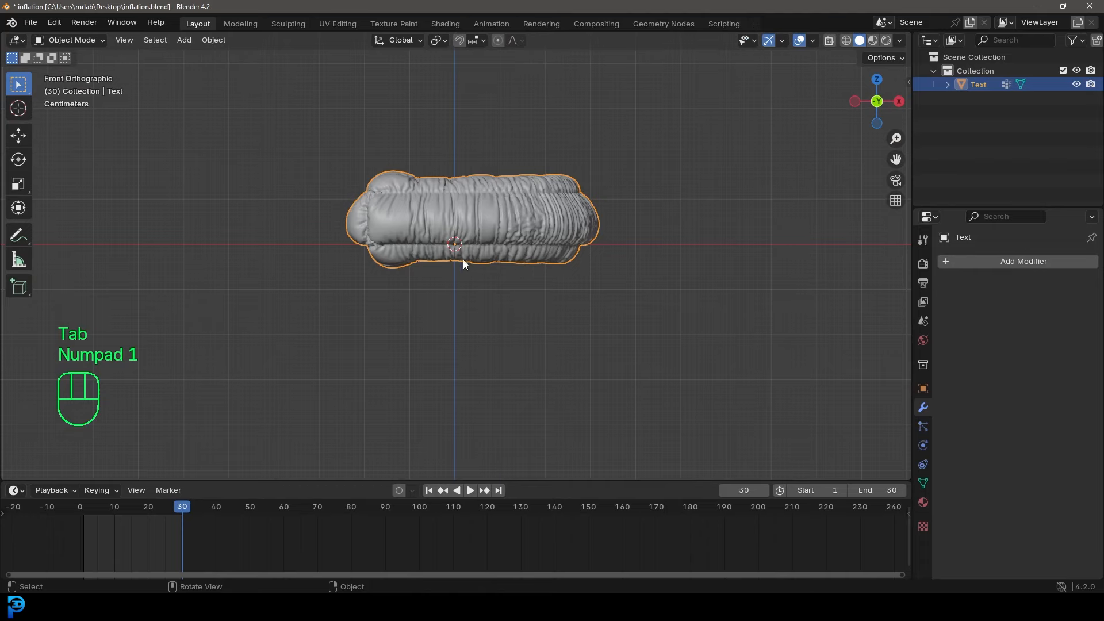
{"action": "scroll", "coordinate": [485, 229], "scroll_direction": "up", "scroll_amount": 2}
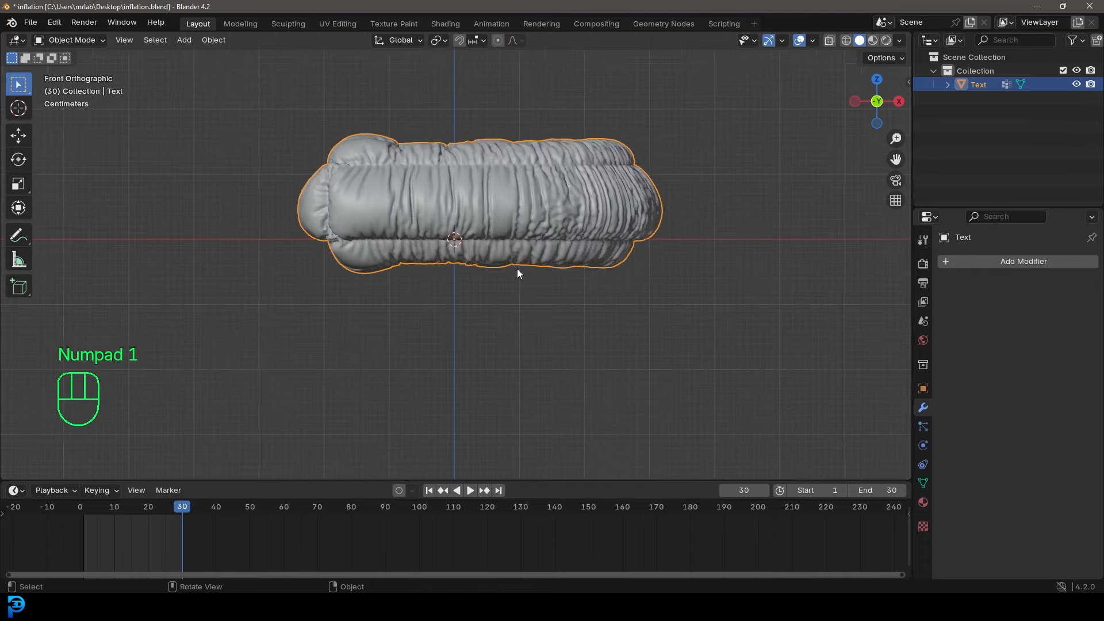
{"action": "key", "text": "r"}
{"action": "key", "text": "x"}
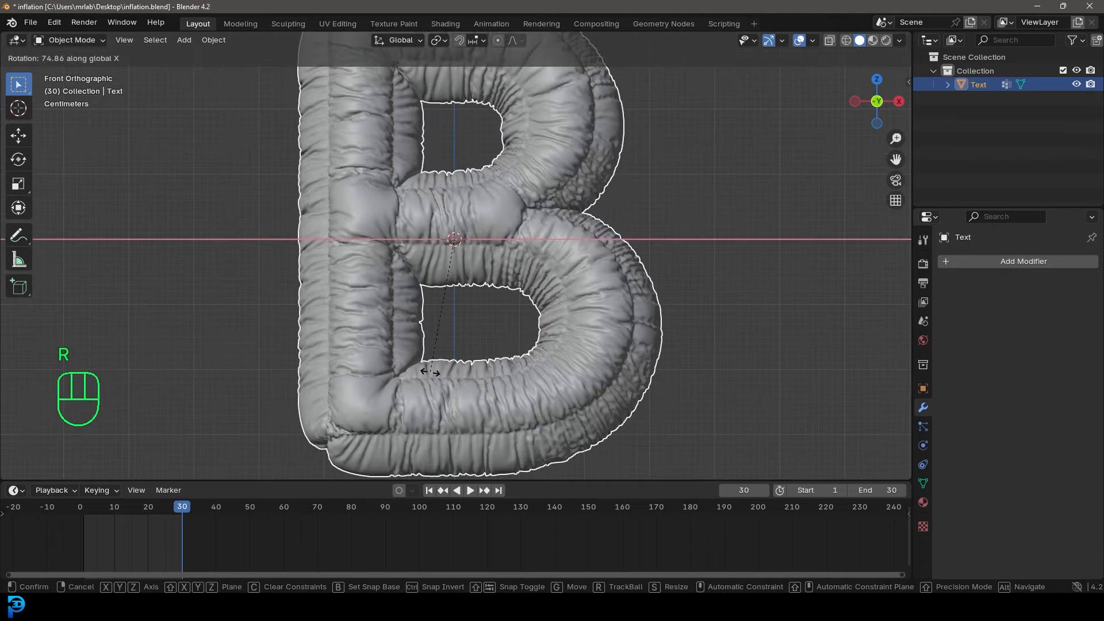
{"action": "left_click", "coordinate": [428, 374]}
{"action": "scroll", "coordinate": [546, 354], "scroll_direction": "down", "scroll_amount": 4}
Tilt the B in front view so its top leans left, turning it slightly with a trackball rotation.
{"action": "key", "text": "r"}
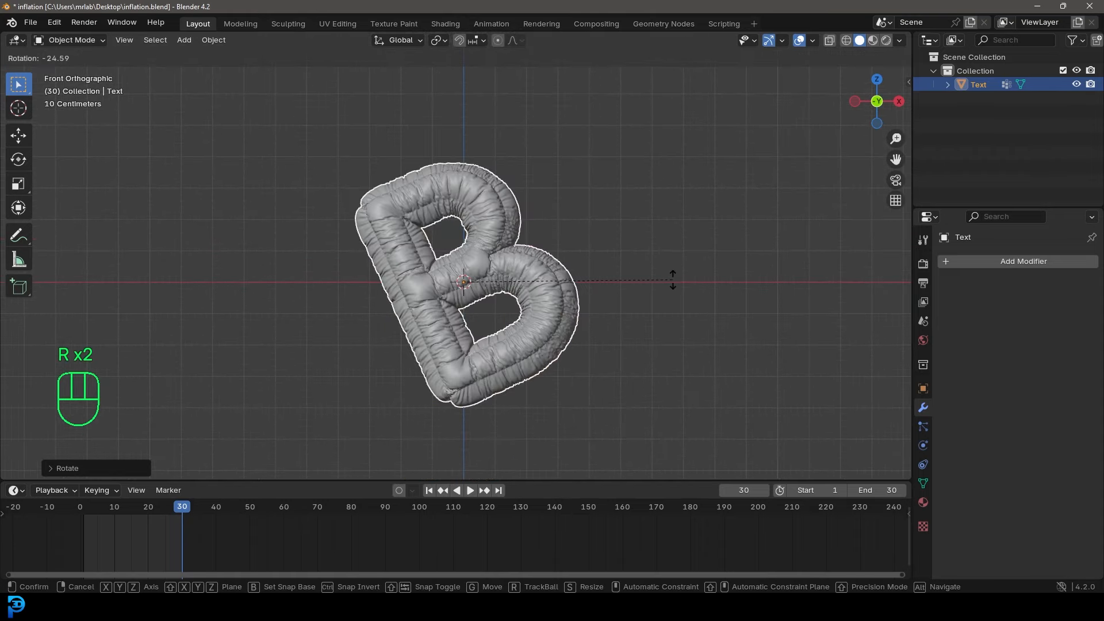
{"action": "key", "text": "r"}
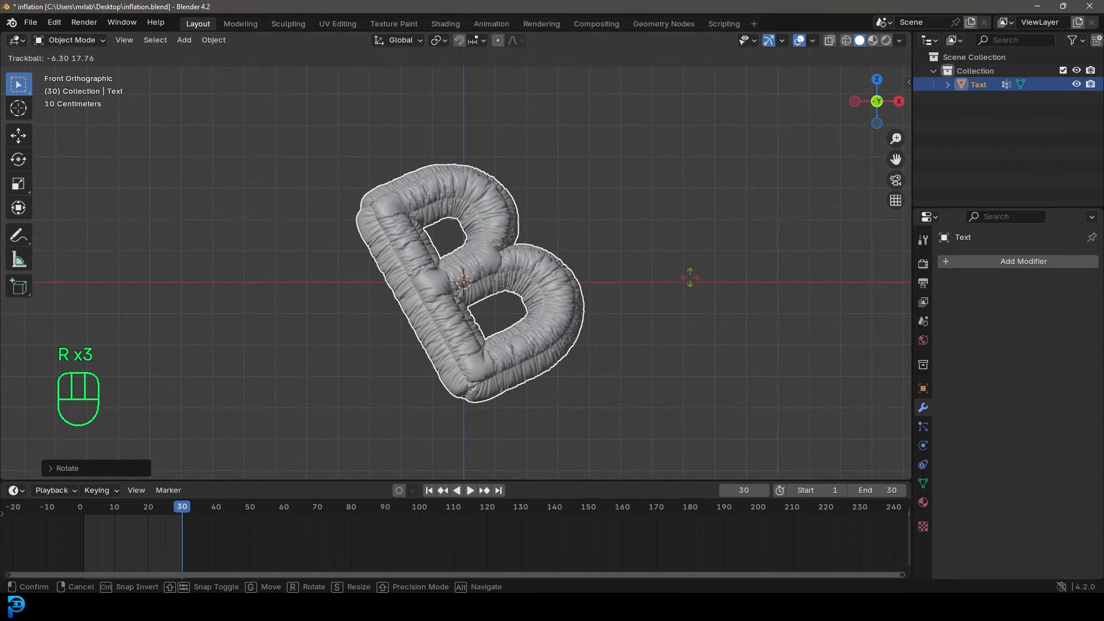
{"action": "left_click", "coordinate": [689, 279]}
{"action": "scroll", "coordinate": [686, 289], "scroll_direction": "up", "scroll_amount": 1}
{"action": "middle_click_drag", "start_coordinate": [691, 326], "coordinate": [694, 309], "text": "shift"}
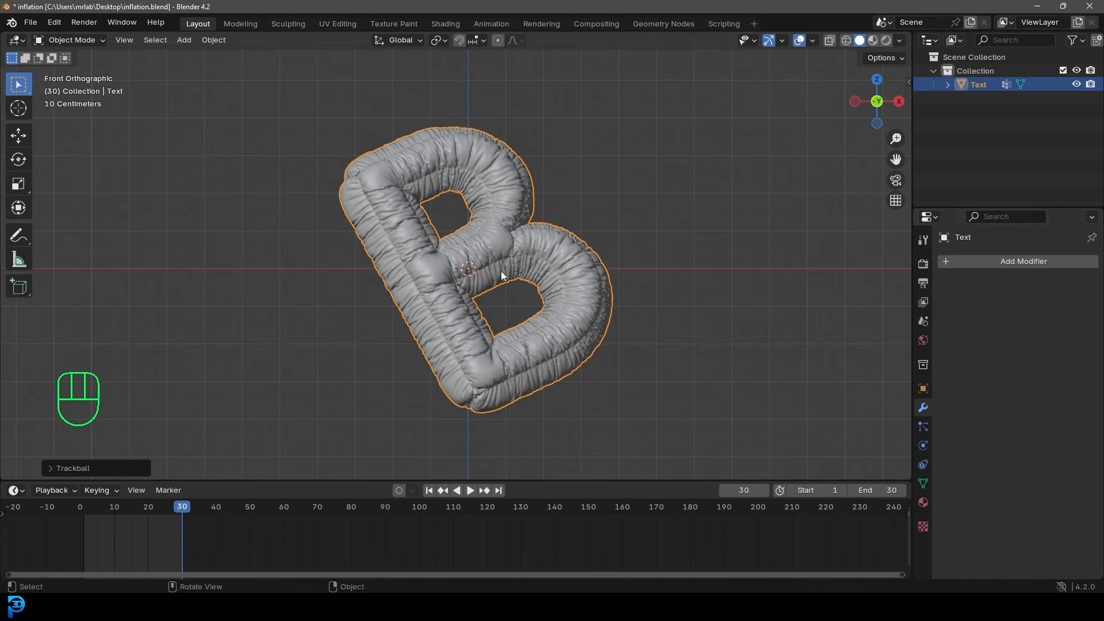
{"action": "scroll", "coordinate": [501, 276], "scroll_direction": "up", "scroll_amount": 1}
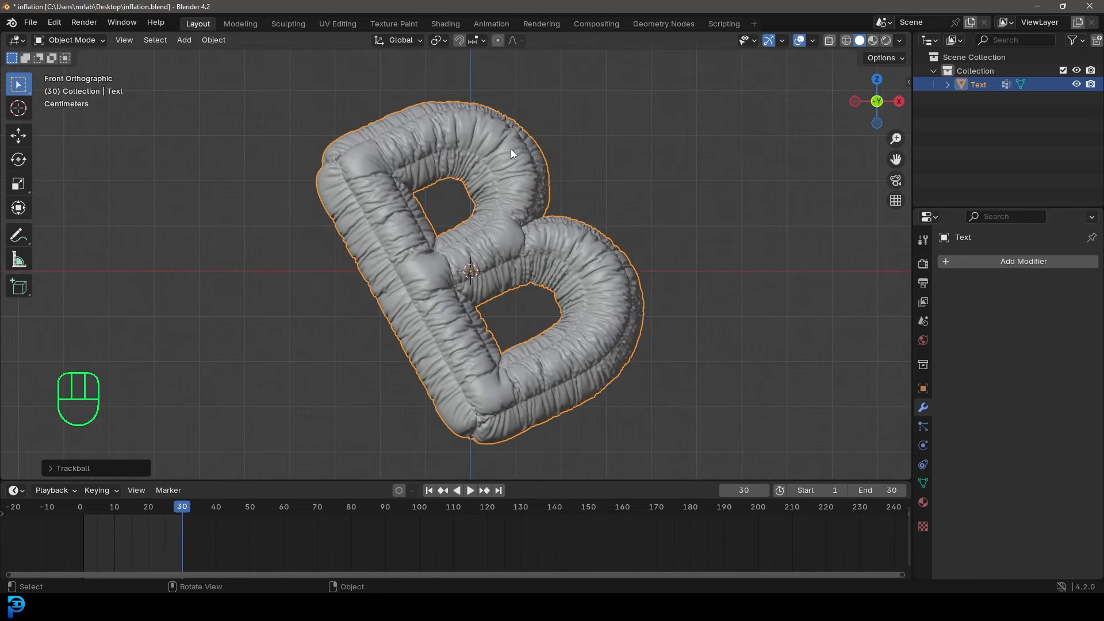
{"action": "scroll", "coordinate": [506, 237], "scroll_direction": "up", "scroll_amount": 1}
{"action": "scroll", "coordinate": [546, 230], "scroll_direction": "up", "scroll_amount": 1}
{"action": "scroll", "coordinate": [575, 216], "scroll_direction": "down", "scroll_amount": 2}
Set the render engine to Cycles with GPU Compute as the device.
{"action": "left_click", "coordinate": [923, 265]}
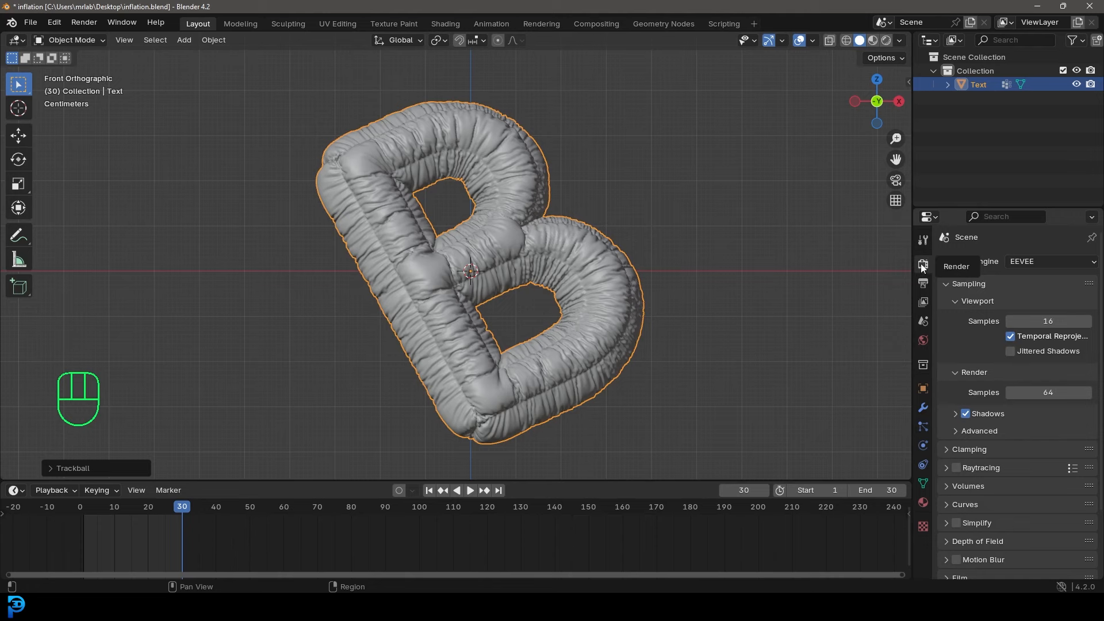
{"action": "left_click", "coordinate": [1029, 262]}
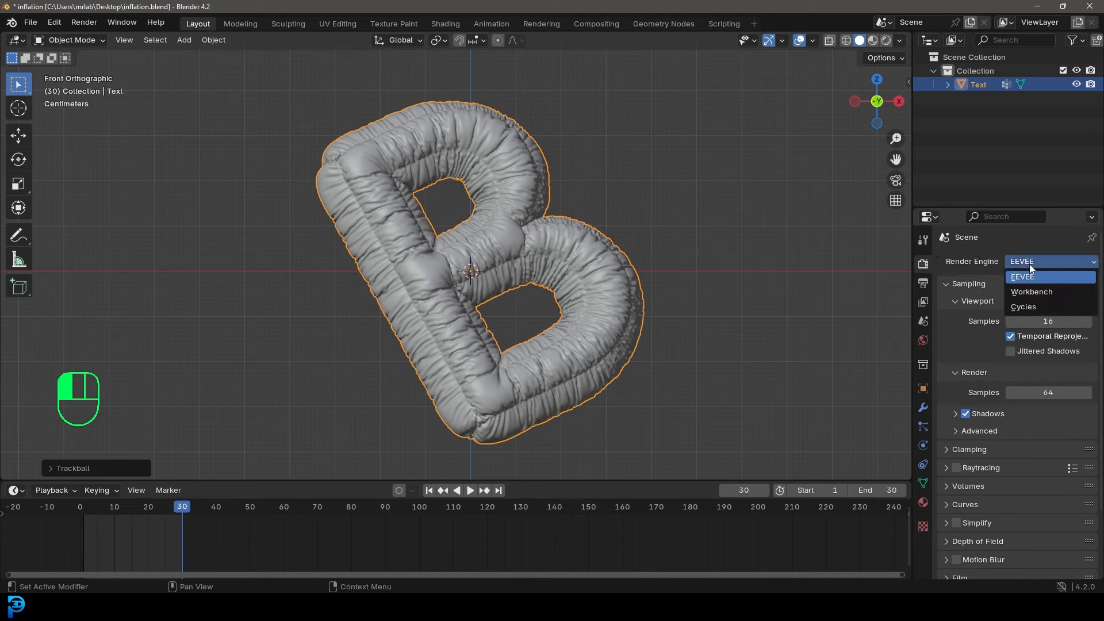
{"action": "left_click", "coordinate": [1051, 309]}
{"action": "left_click", "coordinate": [1039, 297]}
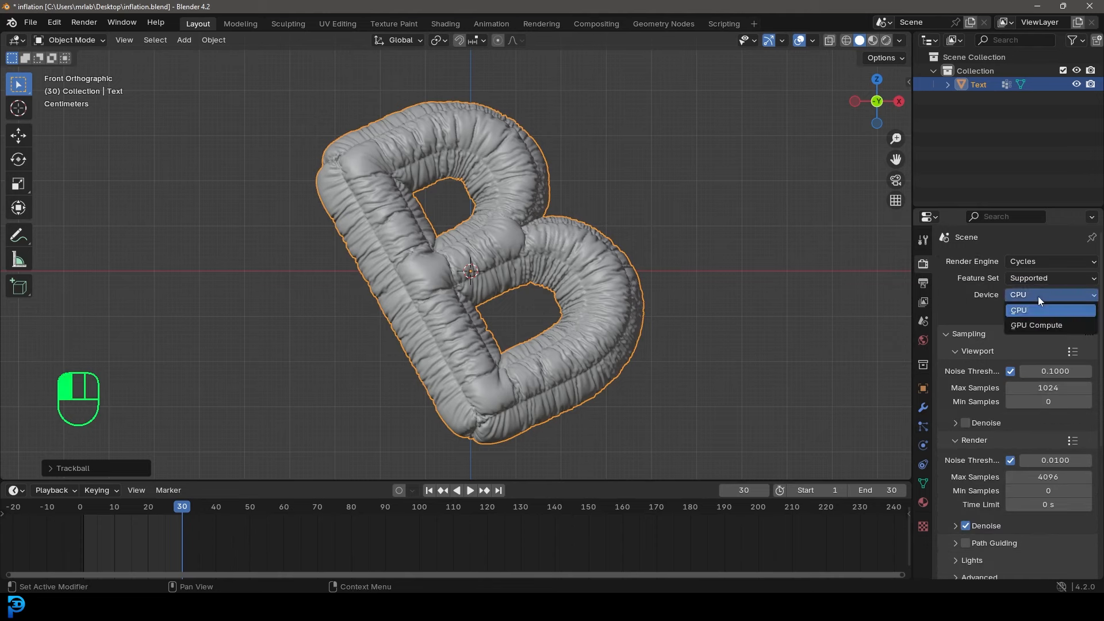
{"action": "left_click", "coordinate": [1031, 326]}
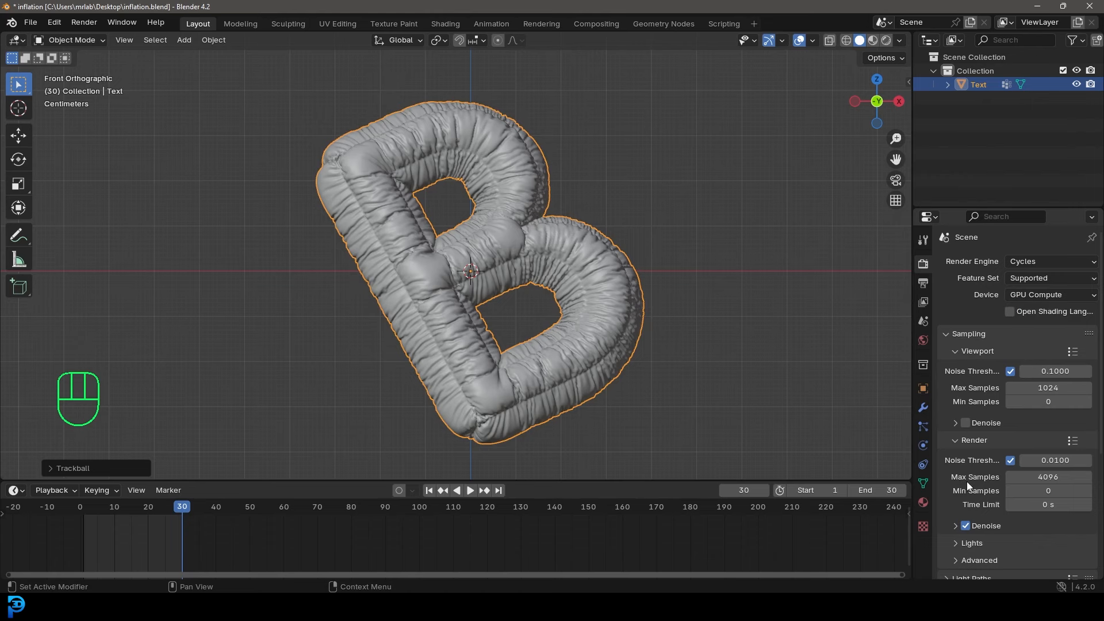
Set the render max samples to 70 and save the file.
{"action": "left_click", "coordinate": [1030, 477]}
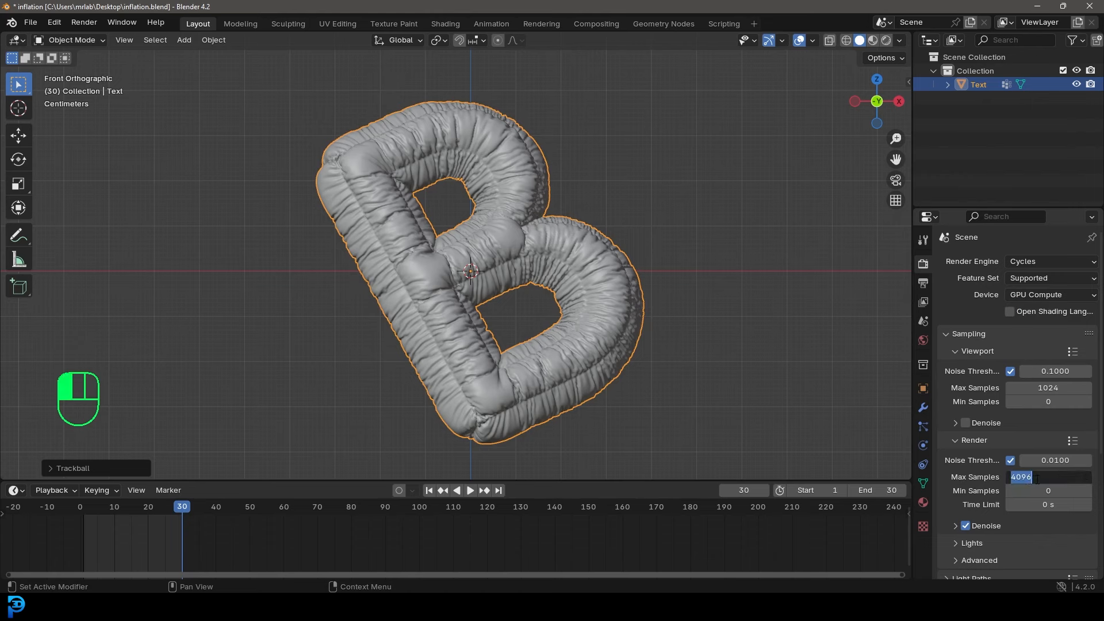
{"action": "type", "text": "70"}
{"action": "key", "text": "Return"}
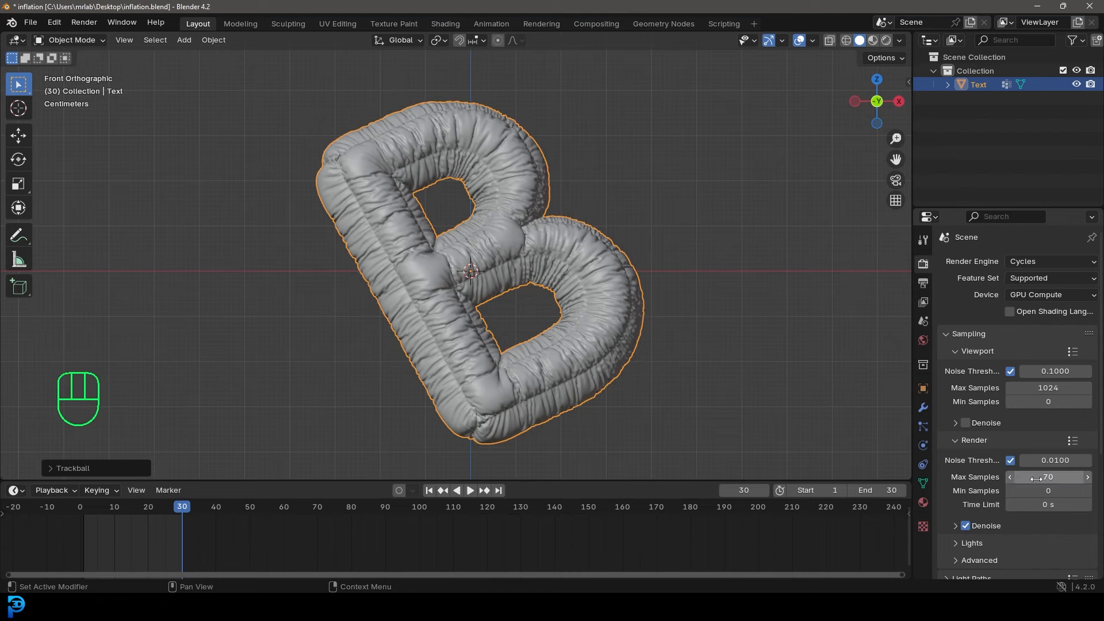
{"action": "key", "text": "ctrl+s"}
{"action": "key", "text": "ctrl+s"}
Add a camera and move it back along the global Y axis until the whole B is in its view.
{"action": "scroll", "coordinate": [494, 207], "scroll_direction": "down", "scroll_amount": 2}
{"action": "middle_click_drag", "start_coordinate": [488, 246], "coordinate": [485, 233], "text": "shift"}
{"action": "scroll", "coordinate": [497, 237], "scroll_direction": "up", "scroll_amount": 1}
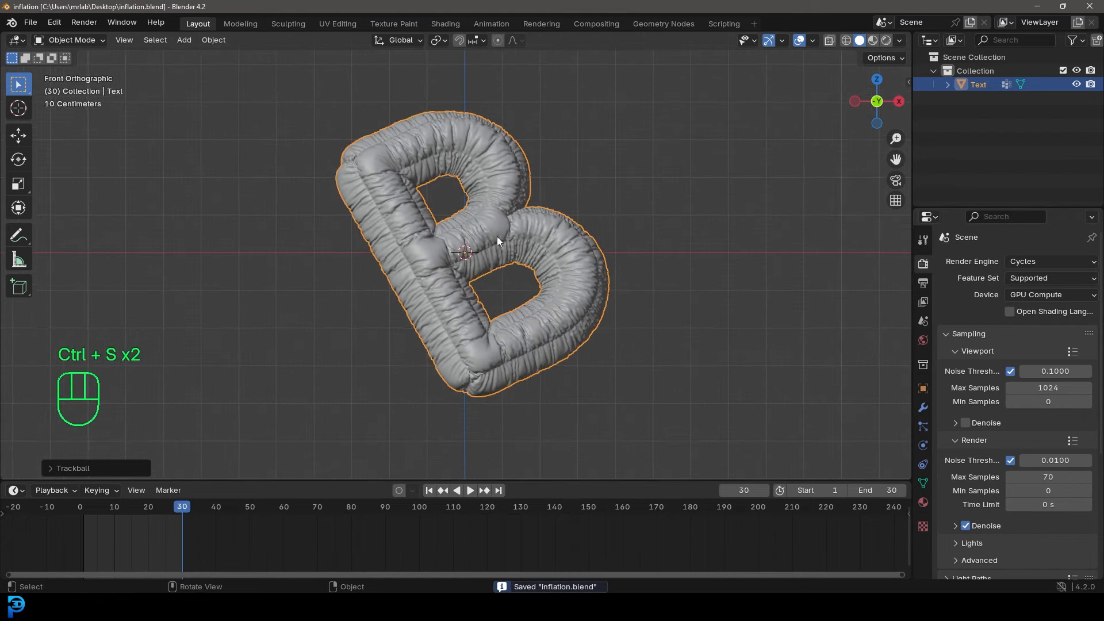
{"action": "scroll", "coordinate": [516, 238], "scroll_direction": "up", "scroll_amount": 2}
{"action": "key", "text": "shift+a"}
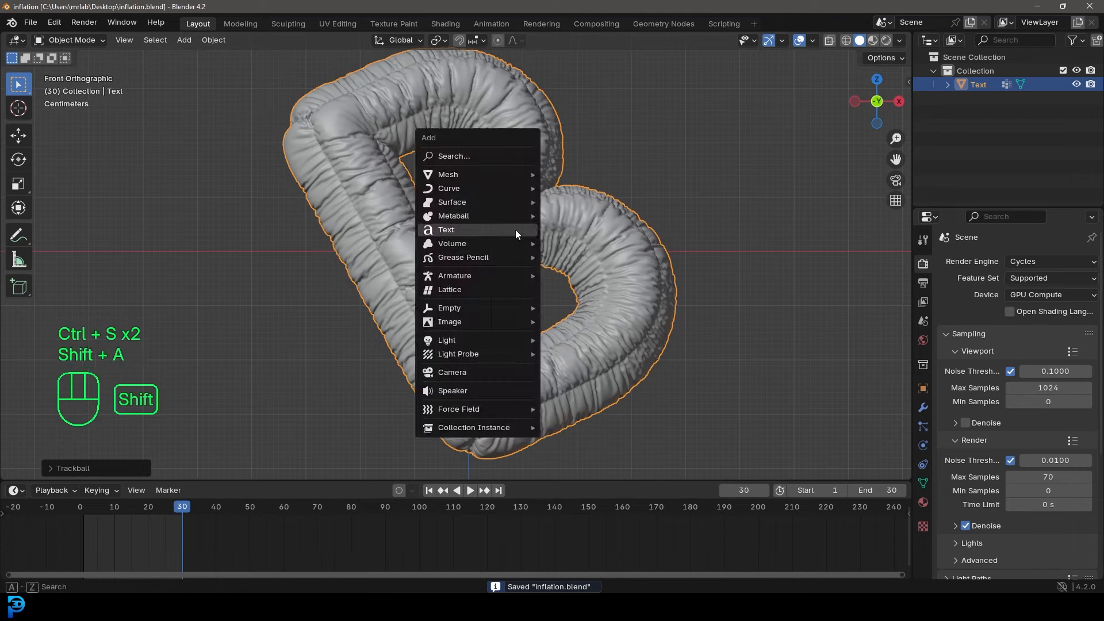
{"action": "left_click", "coordinate": [467, 370]}
{"action": "scroll", "coordinate": [638, 288], "scroll_direction": "down", "scroll_amount": 4}
{"action": "middle_click_drag", "start_coordinate": [623, 279], "coordinate": [546, 284]}
{"action": "key", "text": "g"}
{"action": "key", "text": "y"}
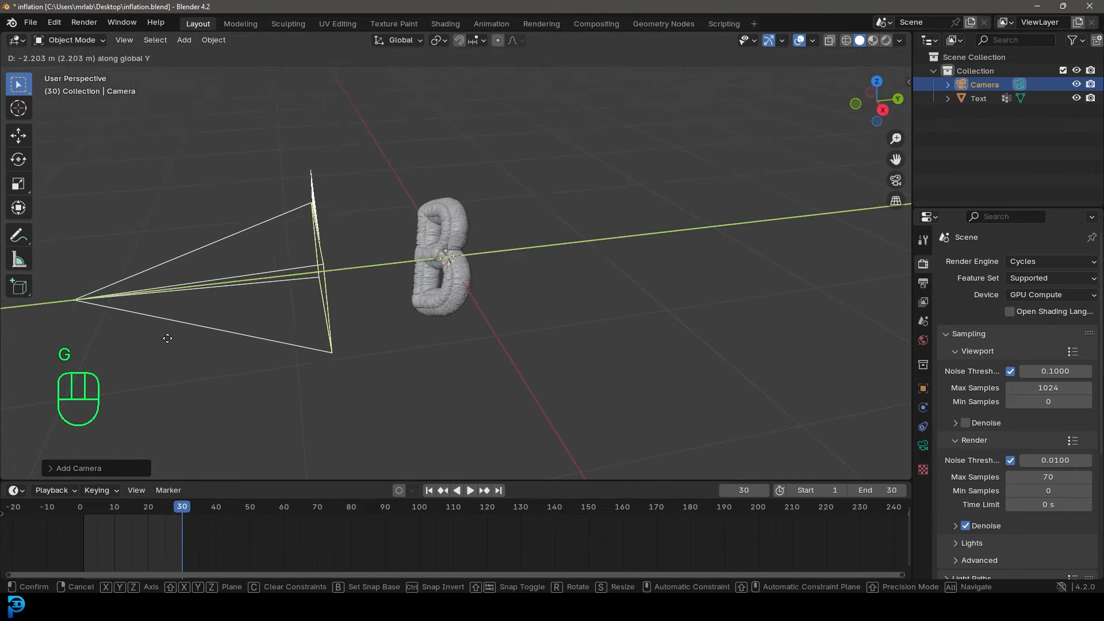
{"action": "left_click", "coordinate": [90, 358]}
{"action": "key", "text": "KP_0"}
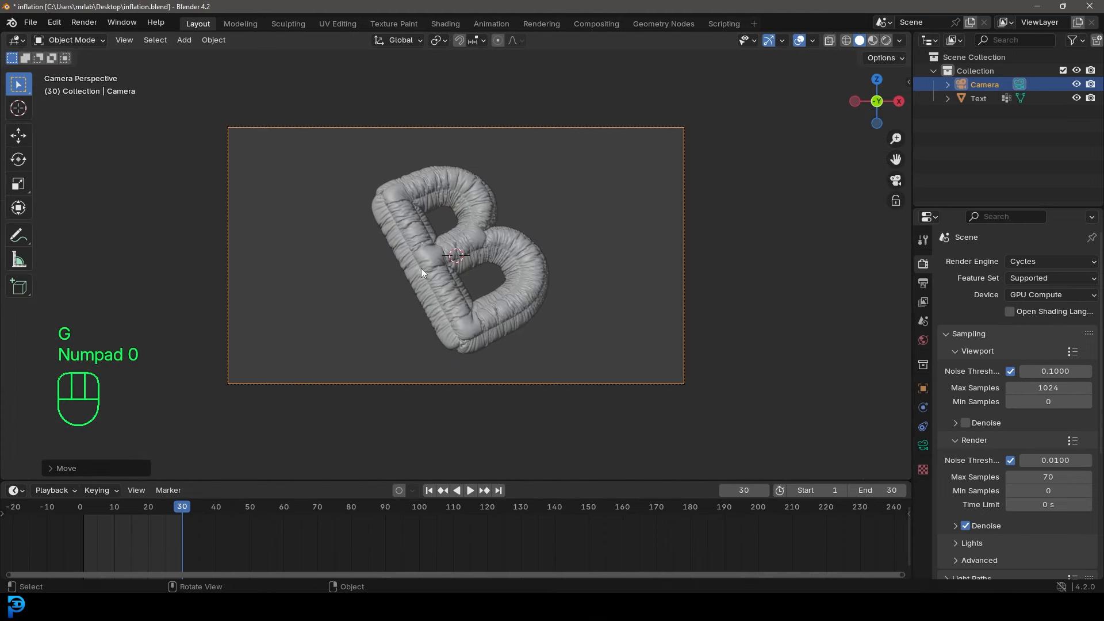
Move the camera closer along its viewing axis so the B nearly fills the height of the frame.
{"action": "key", "text": "g"}
{"action": "middle_click", "coordinate": [548, 267]}
{"action": "left_click", "coordinate": [553, 226]}
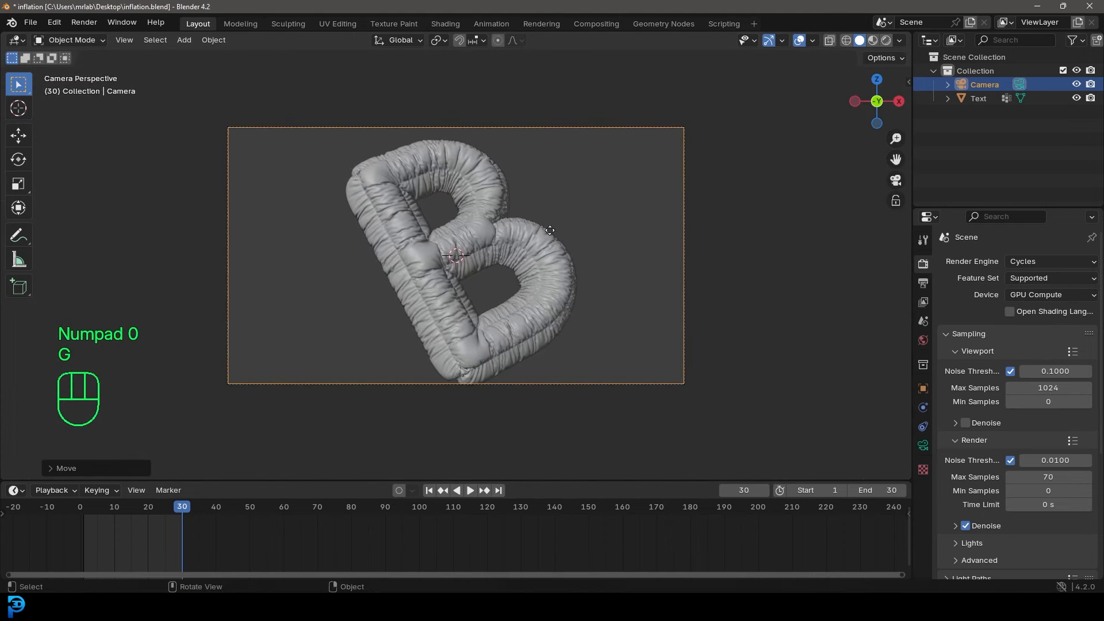
{"action": "key", "text": "g"}
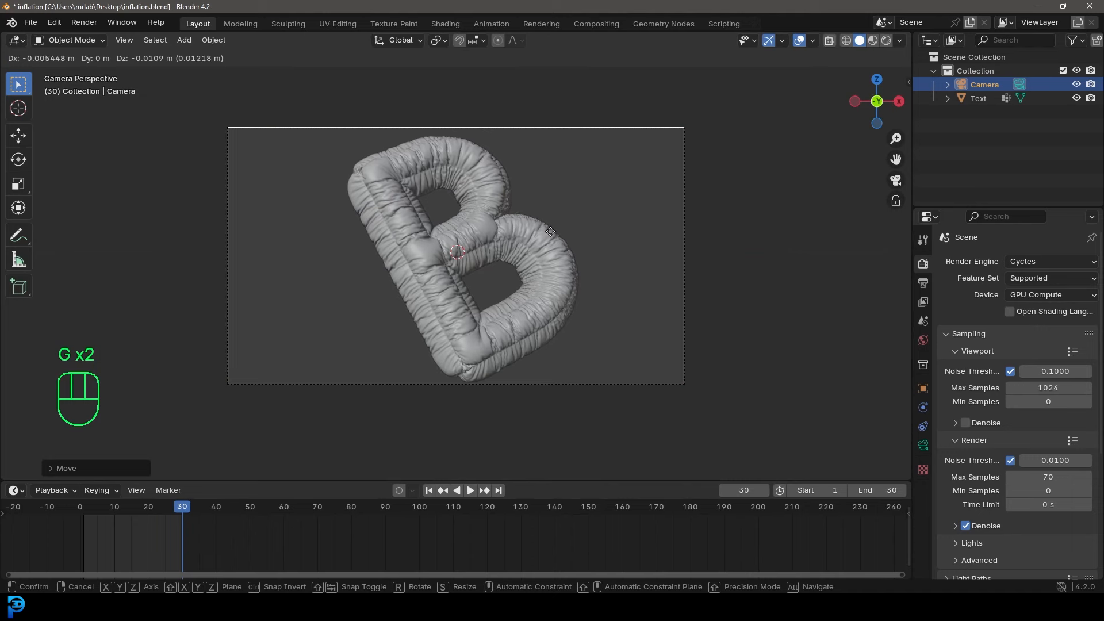
{"action": "left_click", "coordinate": [551, 231]}
Add a mesh plane and rotate it 90° around the X axis to stand it upright.
{"action": "key", "text": "shift+a"}
{"action": "mouse_move", "coordinate": [528, 231]}
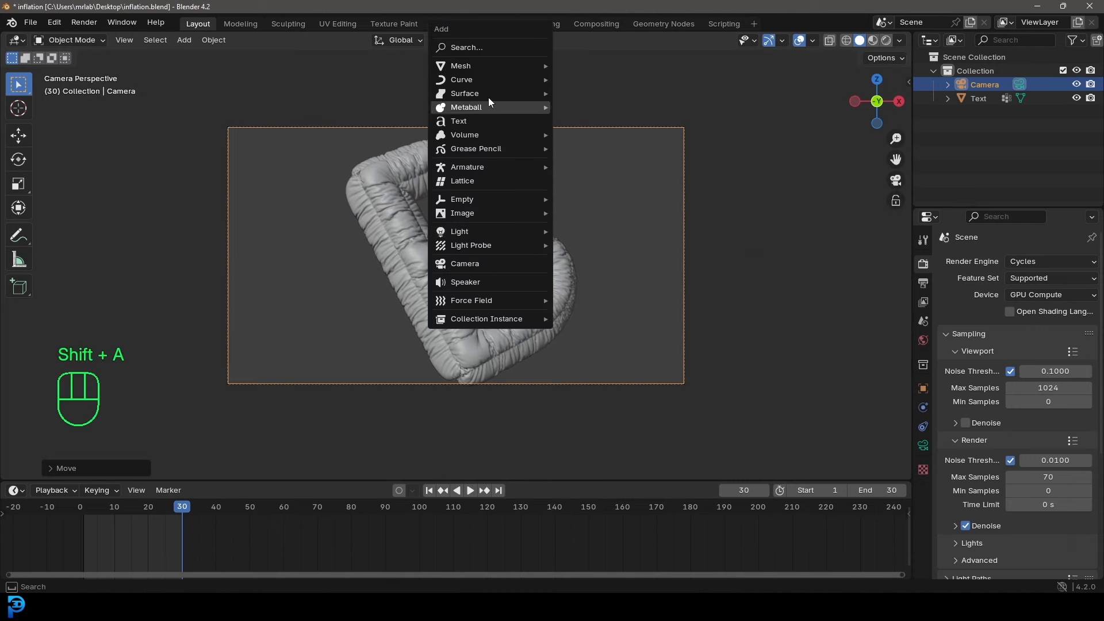
{"action": "mouse_move", "coordinate": [488, 70]}
{"action": "left_click", "coordinate": [589, 67]}
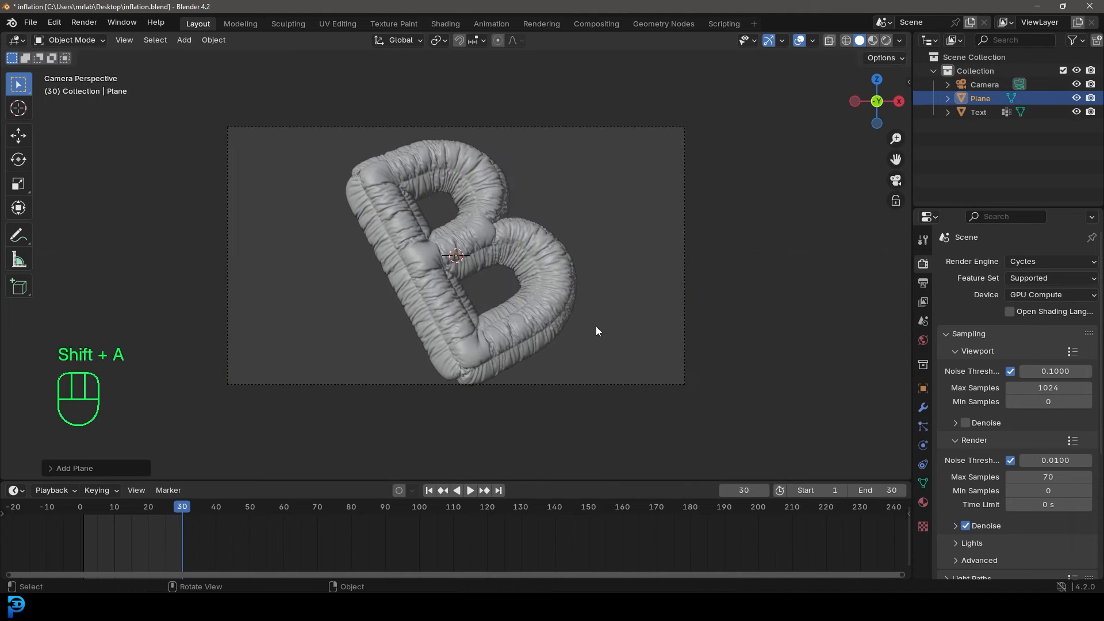
{"action": "type", "text": "rx90"}
{"action": "left_click", "coordinate": [596, 326]}
Move the upright plane along the global Y axis to sit behind the B as a backdrop.
{"action": "middle_click_drag", "start_coordinate": [596, 326], "coordinate": [464, 337]}
{"action": "key", "text": "g"}
{"action": "key", "text": "y"}
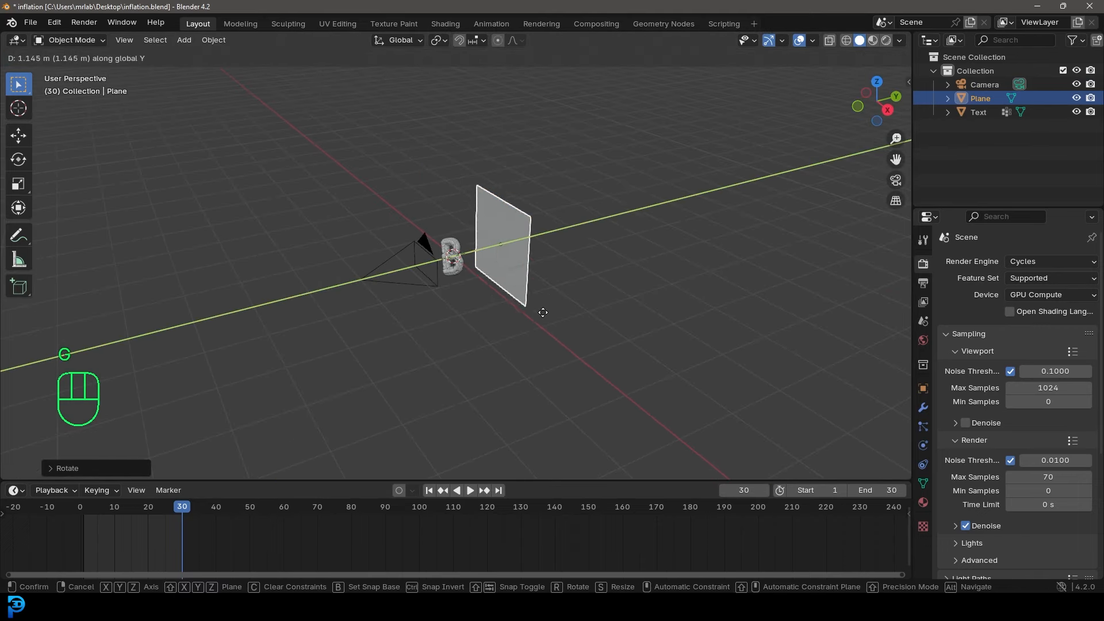
{"action": "left_click", "coordinate": [627, 296]}
{"action": "key", "text": "KP_0"}
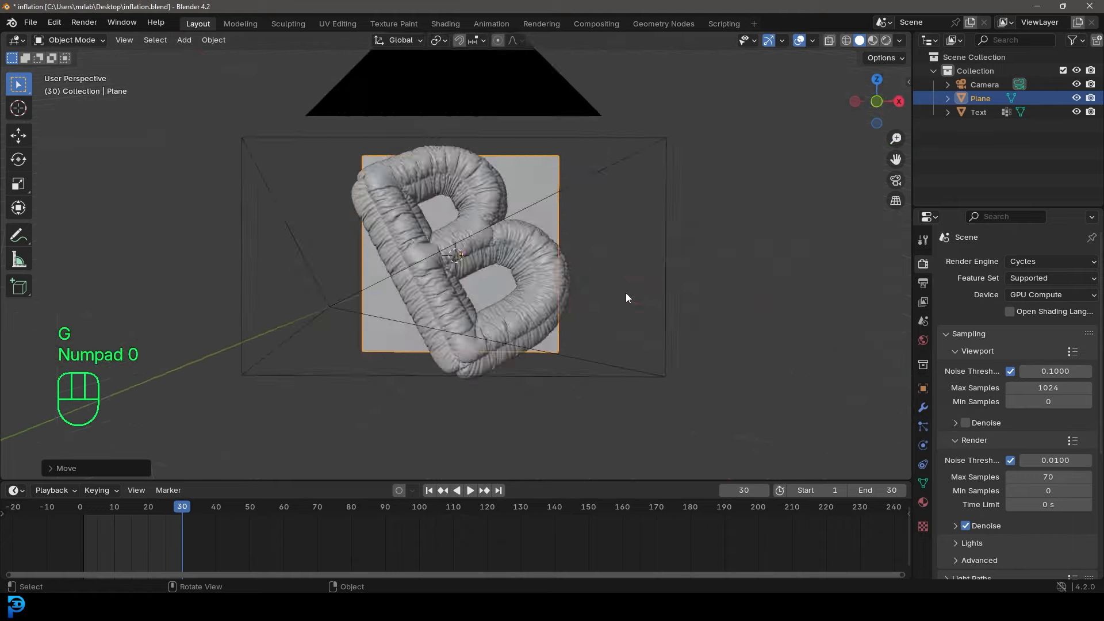
Scale the backdrop up about 1.45 times and stretch it about 1.7 times along X to cover the camera frame, and save the file.
{"action": "key", "text": "s"}
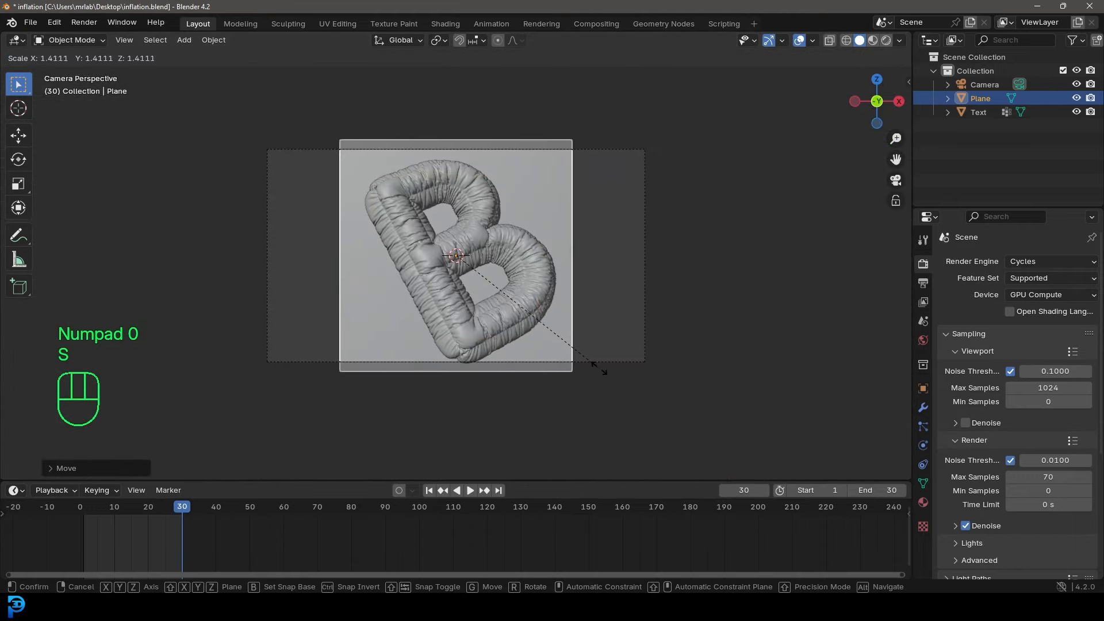
{"action": "left_click", "coordinate": [603, 376]}
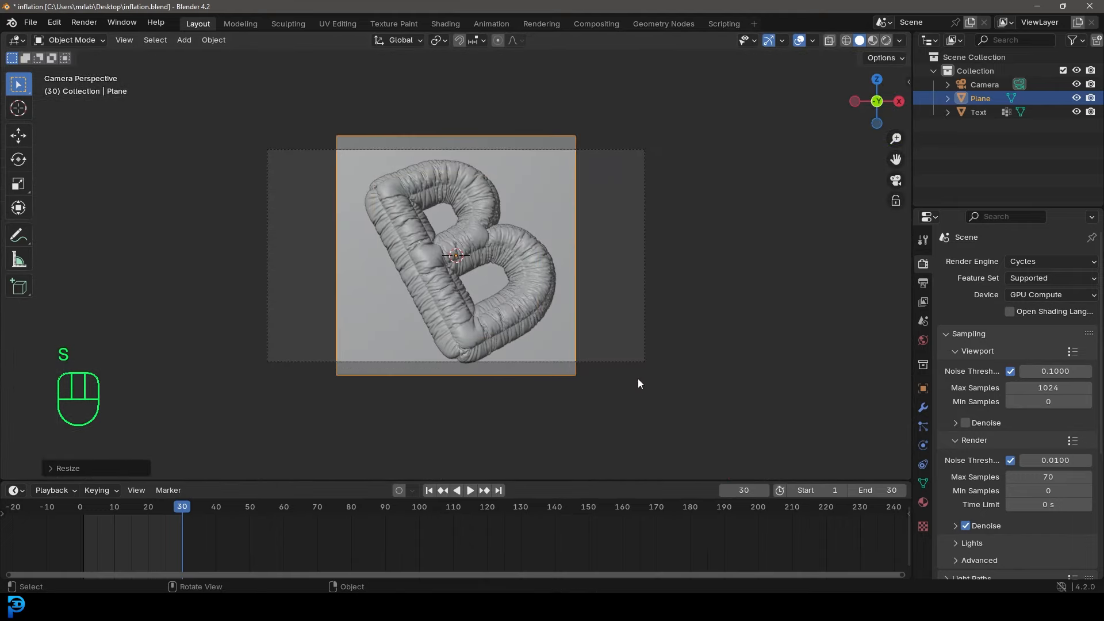
{"action": "key", "text": "s"}
{"action": "key", "text": "x"}
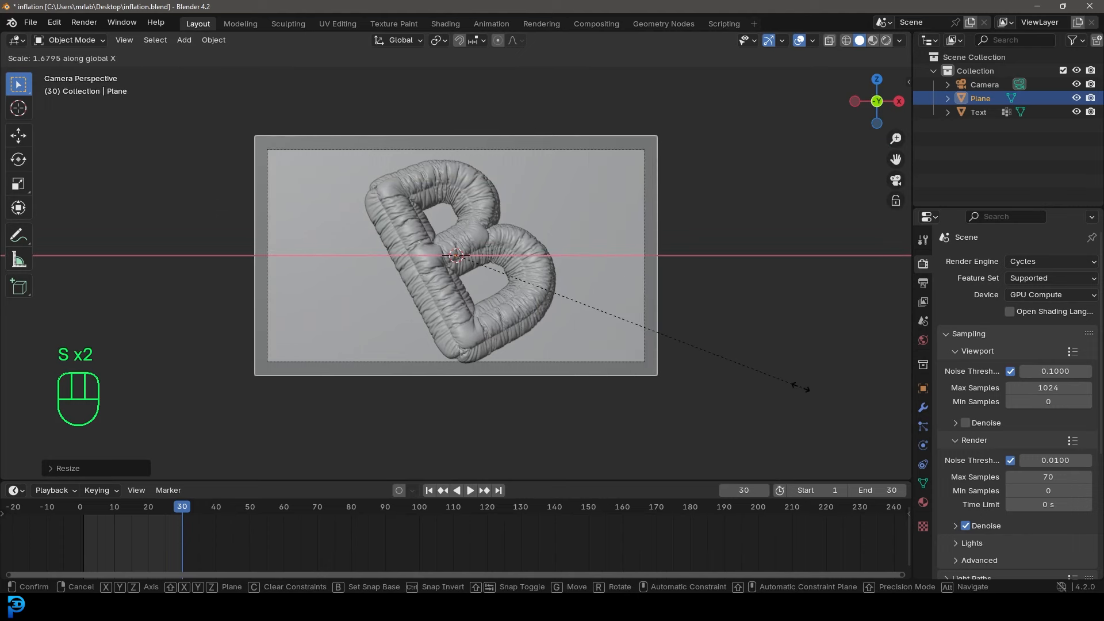
{"action": "left_click", "coordinate": [800, 392]}
{"action": "key", "text": "s"}
{"action": "left_click", "coordinate": [802, 394]}
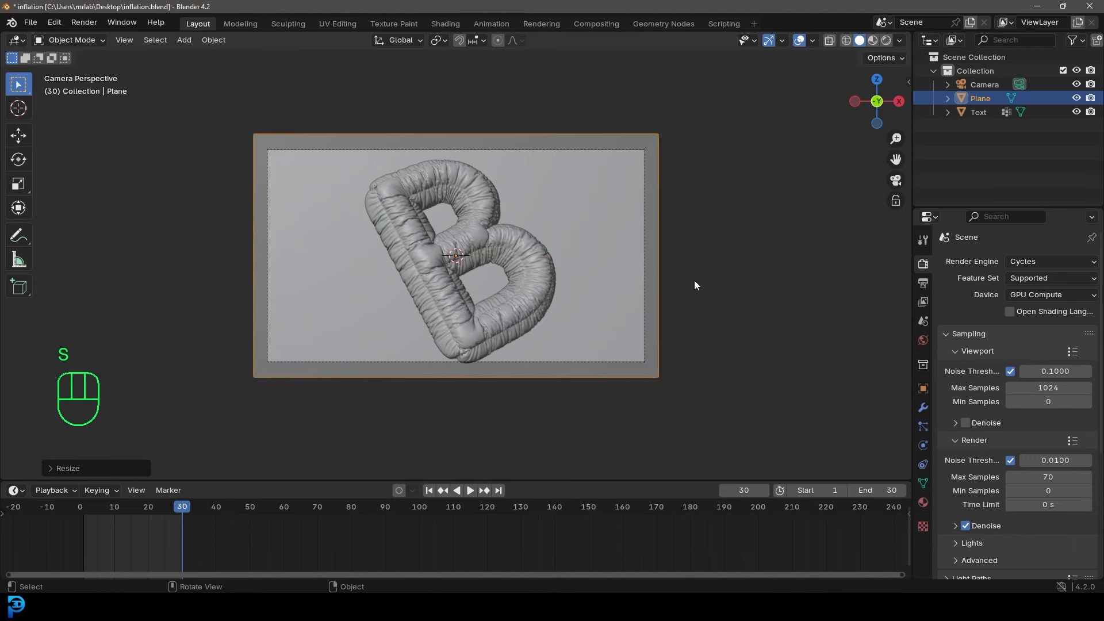
{"action": "key", "text": "ctrl+s"}
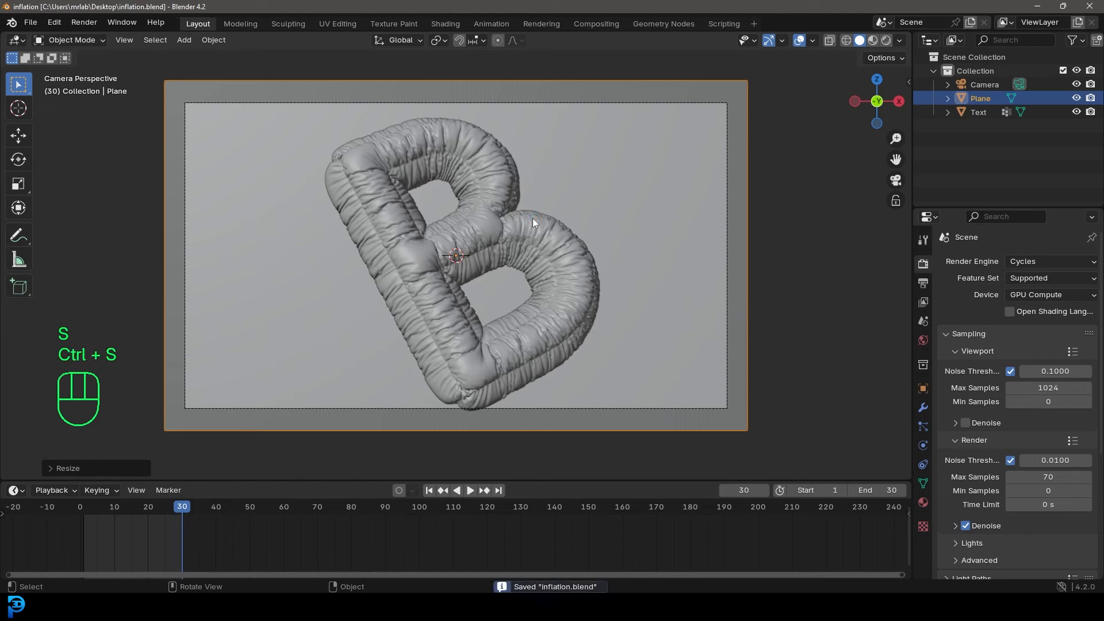
Add an area light, move it to the left of the B and rotate it to point toward the letter.
{"action": "key", "text": "shift+a"}
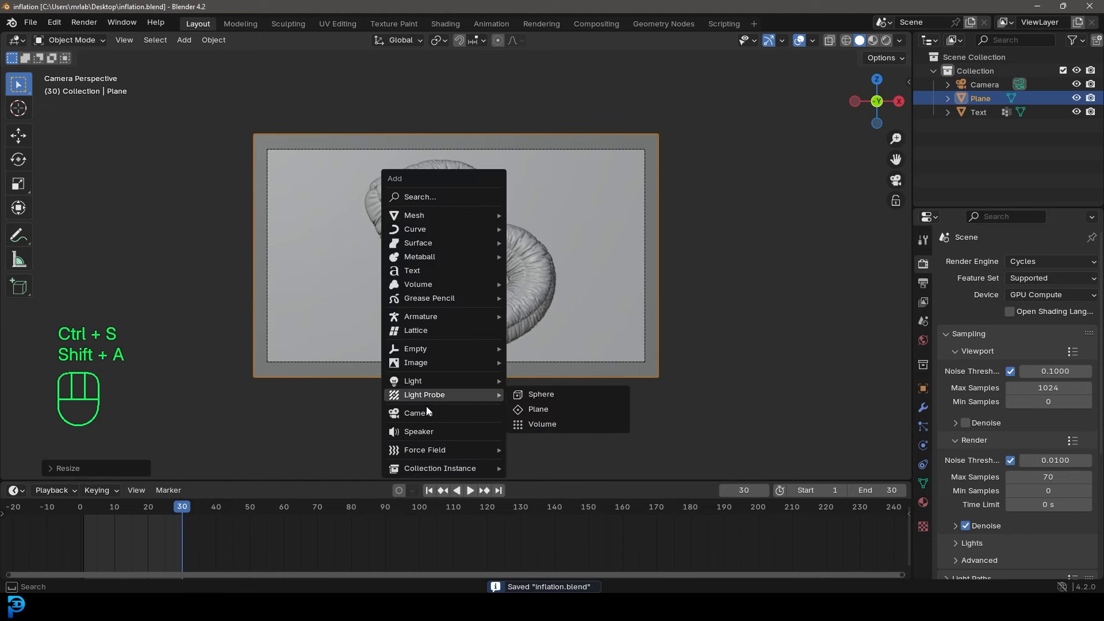
{"action": "mouse_move", "coordinate": [426, 383]}
{"action": "left_click", "coordinate": [550, 426]}
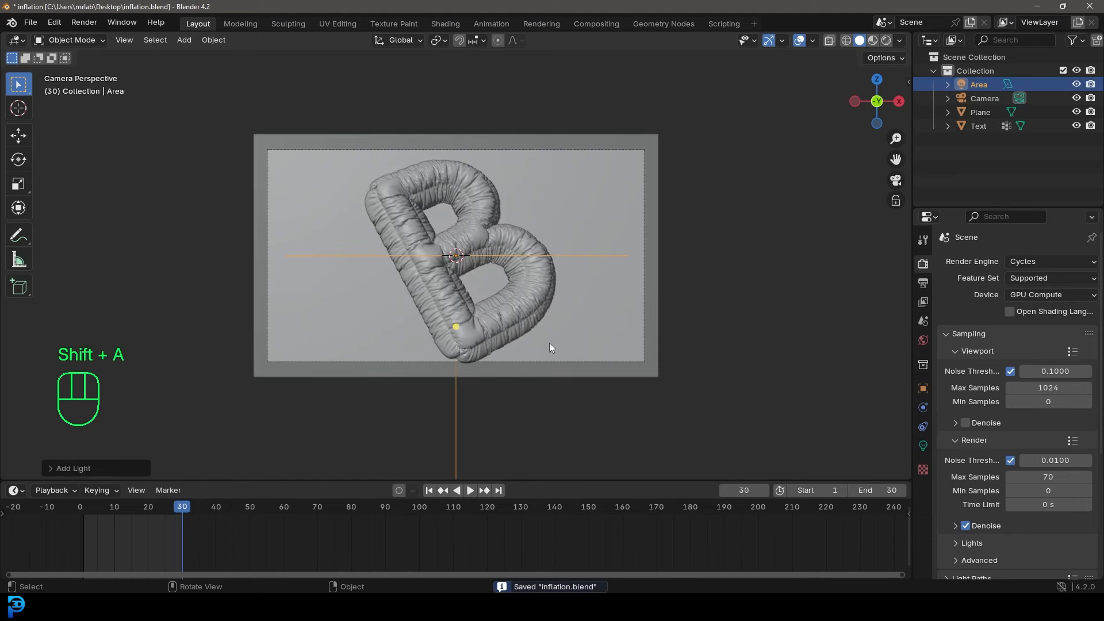
{"action": "middle_click_drag", "start_coordinate": [547, 344], "coordinate": [455, 271]}
{"action": "key", "text": "g"}
{"action": "left_click", "coordinate": [221, 214]}
{"action": "key", "text": "r"}
{"action": "left_click", "coordinate": [510, 422]}
{"action": "middle_click_drag", "start_coordinate": [510, 421], "coordinate": [451, 318]}
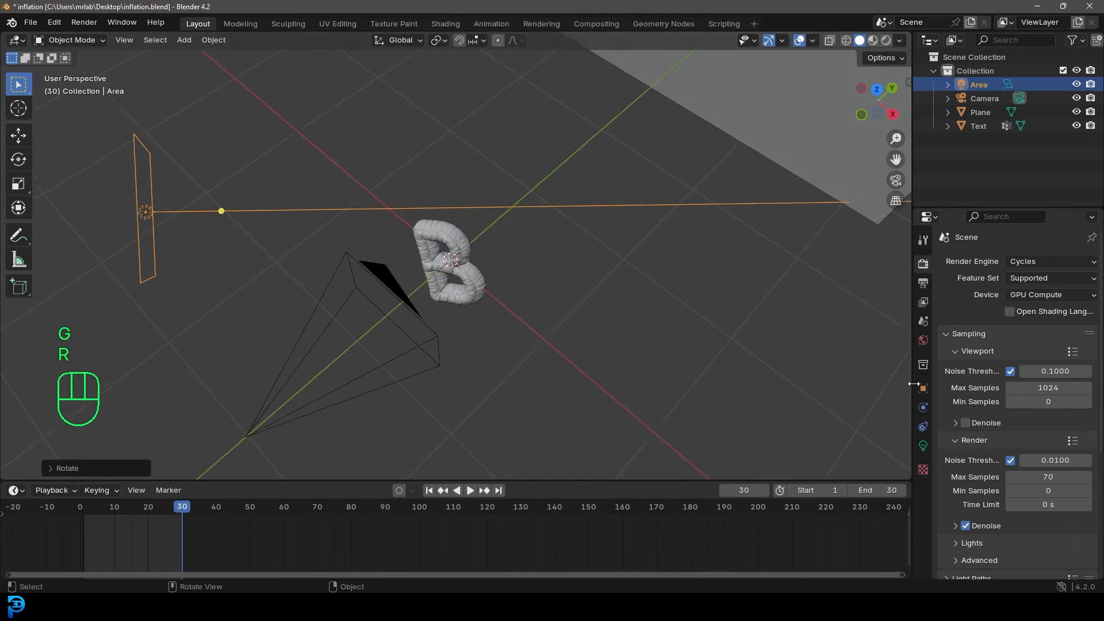
Set the area light's power to 350 W.
{"action": "left_click", "coordinate": [923, 446]}
{"action": "left_click", "coordinate": [1036, 355]}
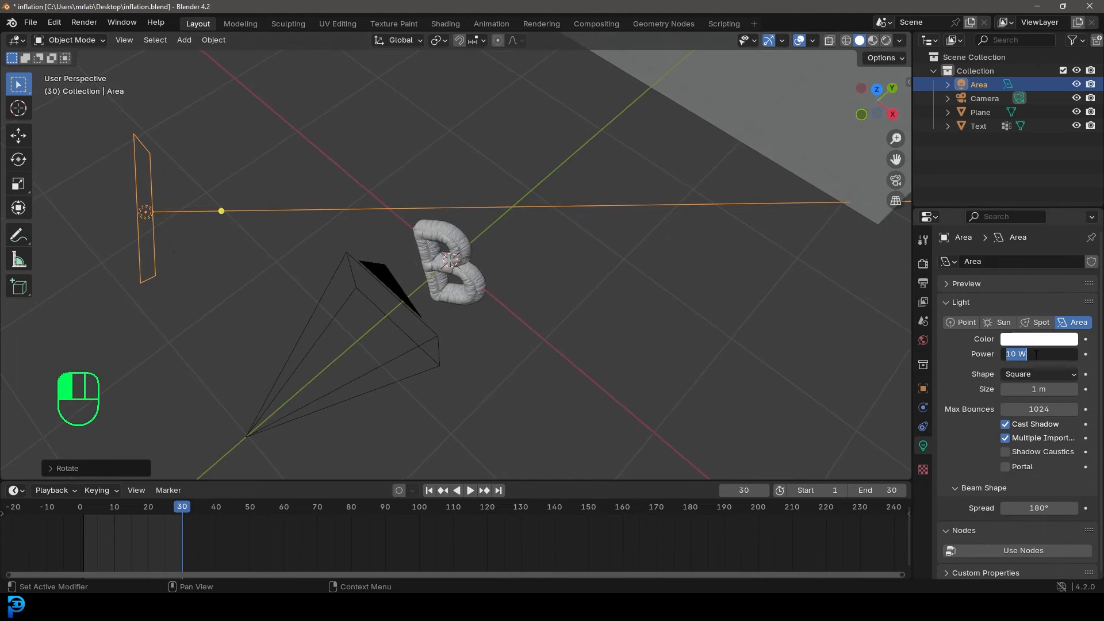
{"action": "type", "text": "350"}
{"action": "key", "text": "Return"}
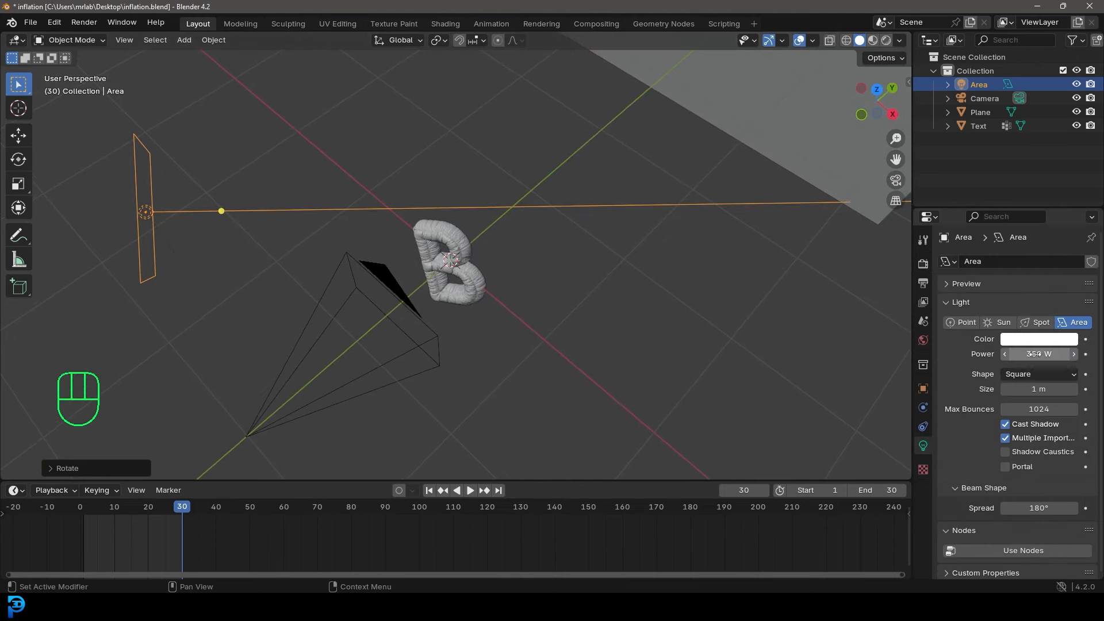
Move the area light to the front left of the B, beside the camera.
{"action": "middle_click_drag", "start_coordinate": [674, 297], "coordinate": [500, 338]}
{"action": "key", "text": "g"}
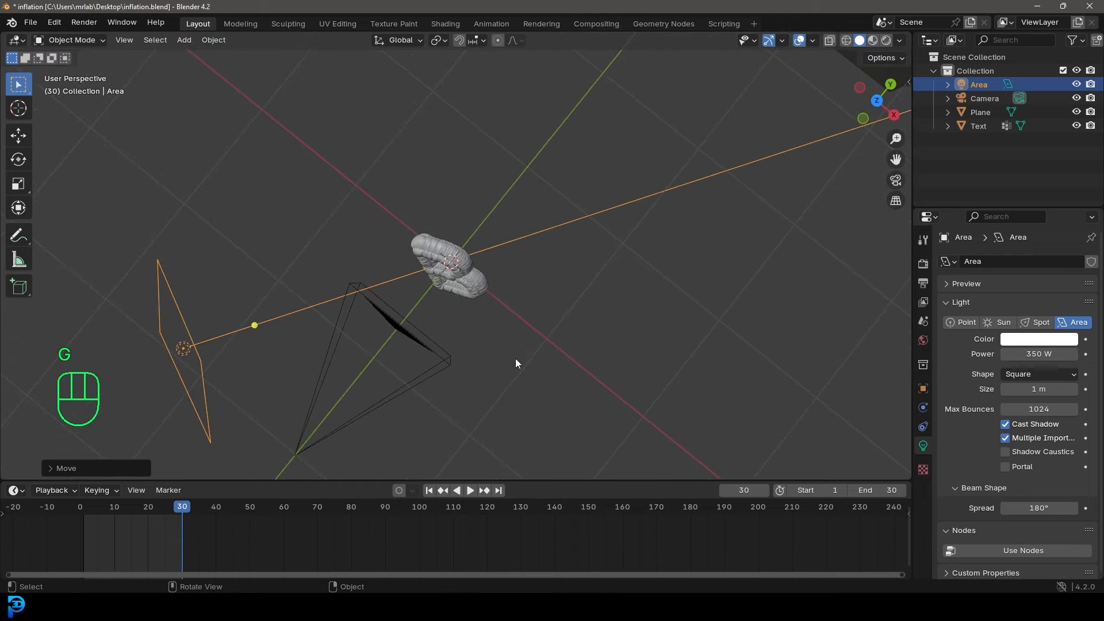
{"action": "key", "text": "KP_7"}
{"action": "left_click", "coordinate": [429, 367]}
In top view, duplicate the area light, rotate the copy toward the B and place it at the letter's rear left.
{"action": "key", "text": "shift+d"}
{"action": "left_click", "coordinate": [432, 174]}
{"action": "key", "text": "r"}
{"action": "key", "text": "g"}
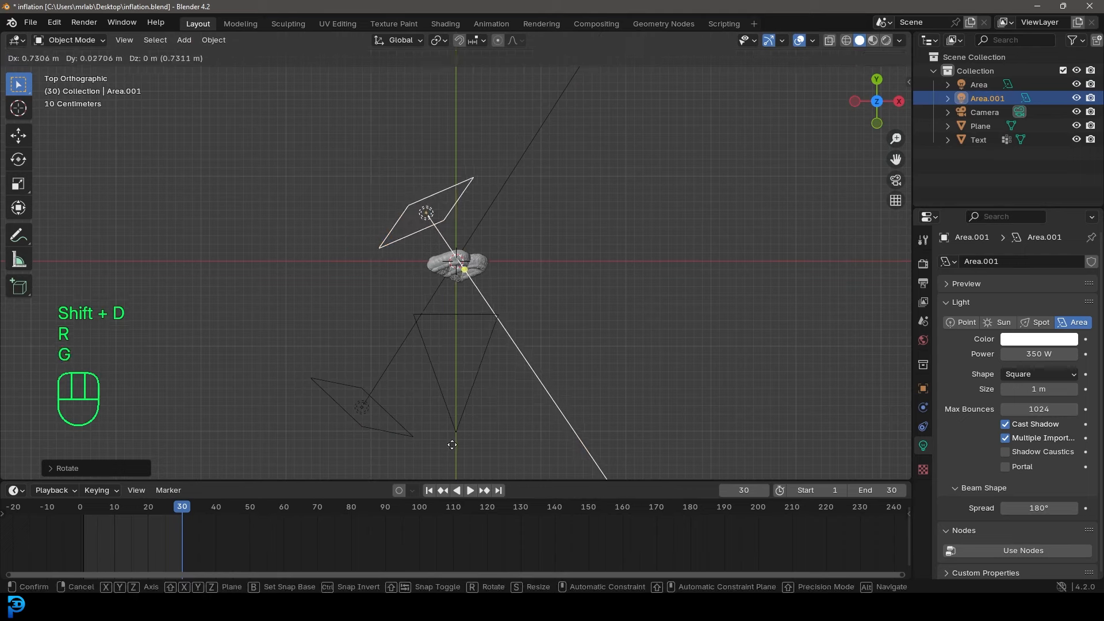
{"action": "left_click", "coordinate": [337, 261]}
Duplicate the rear left light to the rear right of the B and rotate the copy to aim at the letter.
{"action": "key", "text": "shift+d"}
{"action": "left_click", "coordinate": [525, 264]}
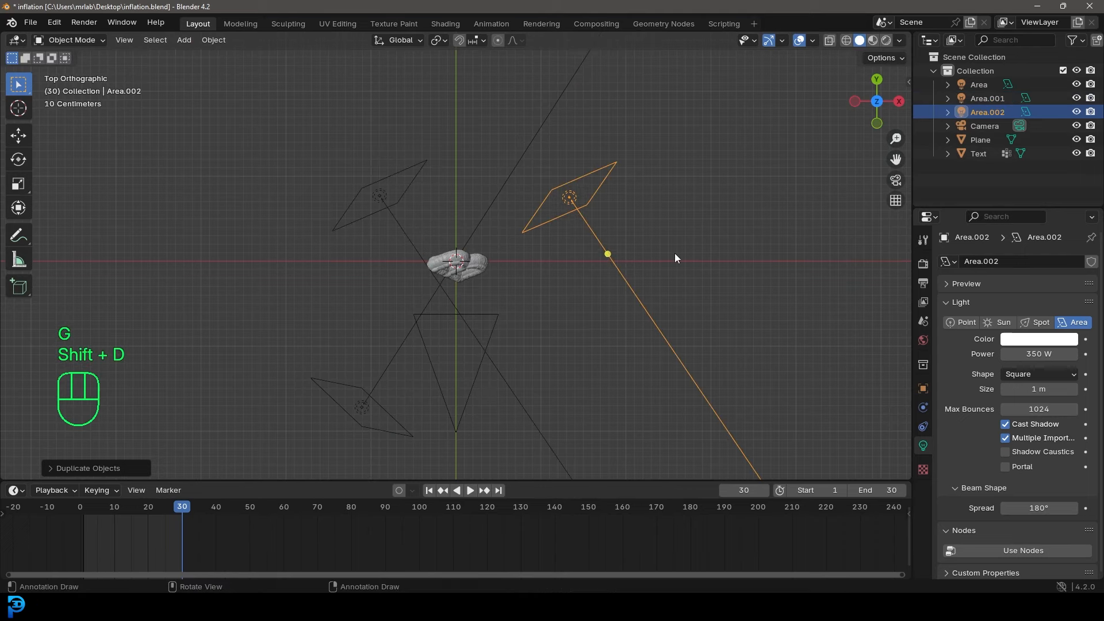
{"action": "key", "text": "r"}
{"action": "left_click", "coordinate": [544, 303]}
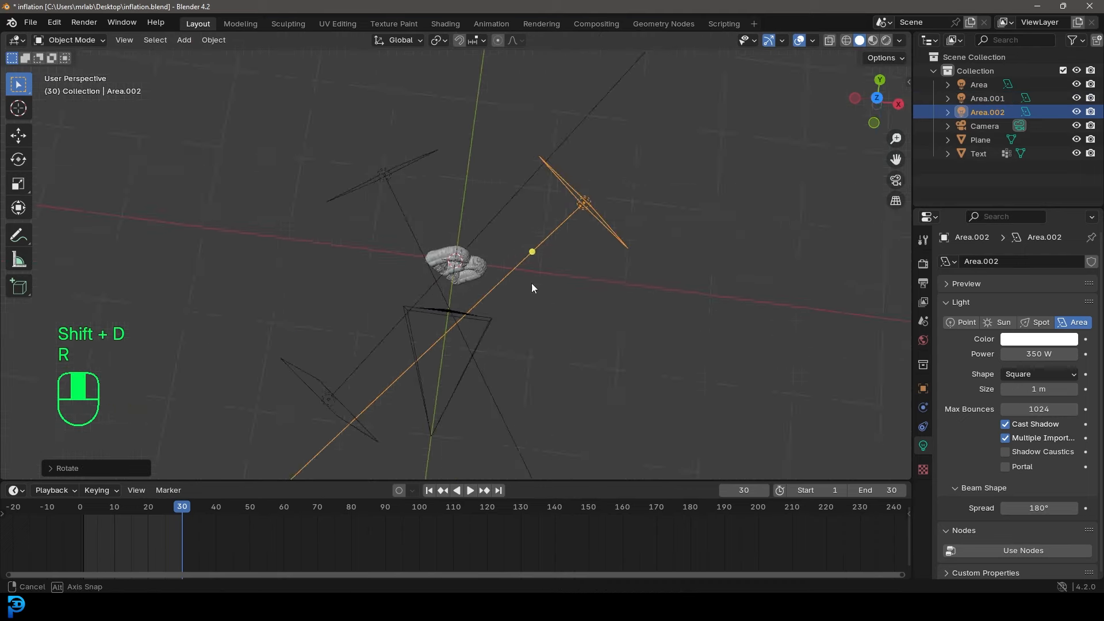
In rendered camera view, lower the rear right light to mid-height of the B and re-aim it with a trackball rotation.
{"action": "key", "text": "KP_0"}
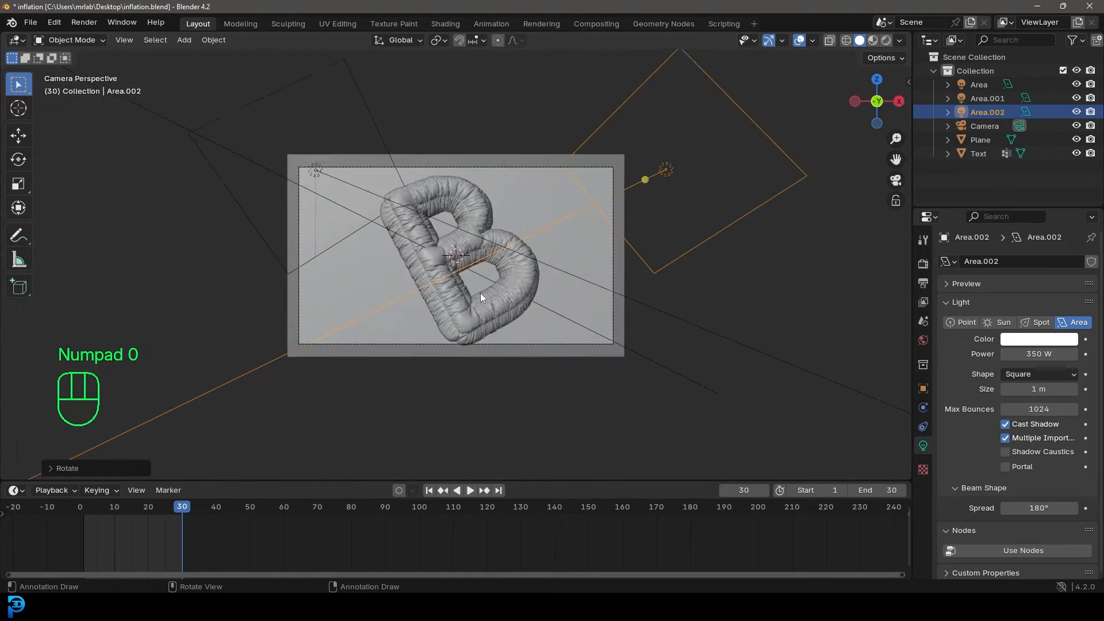
{"action": "key", "text": "z"}
{"action": "left_click", "coordinate": [609, 243]}
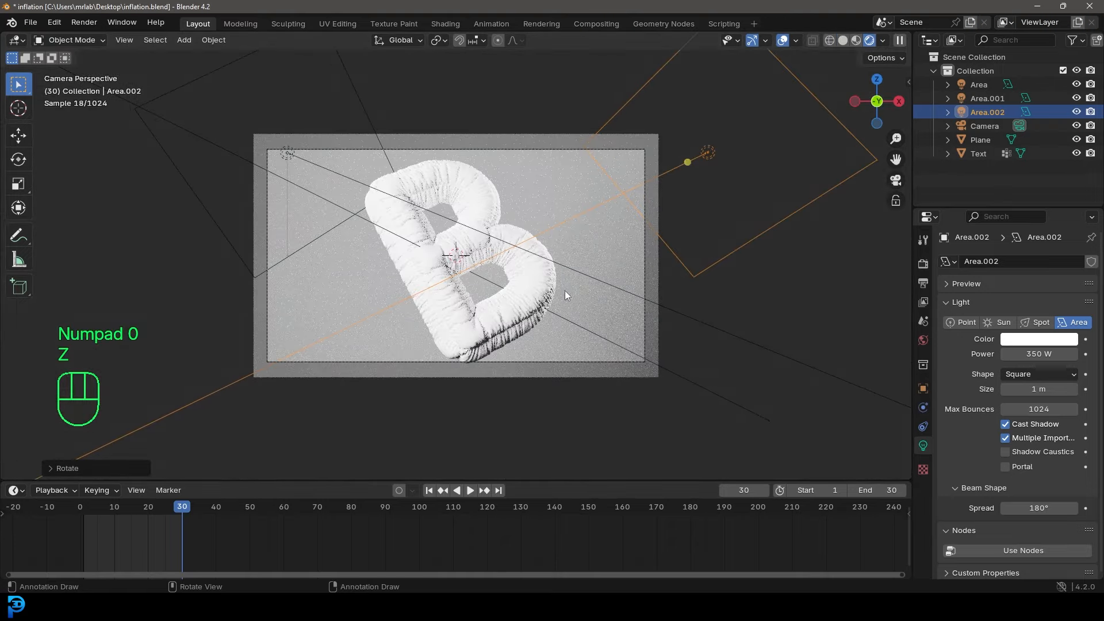
{"action": "key", "text": "g"}
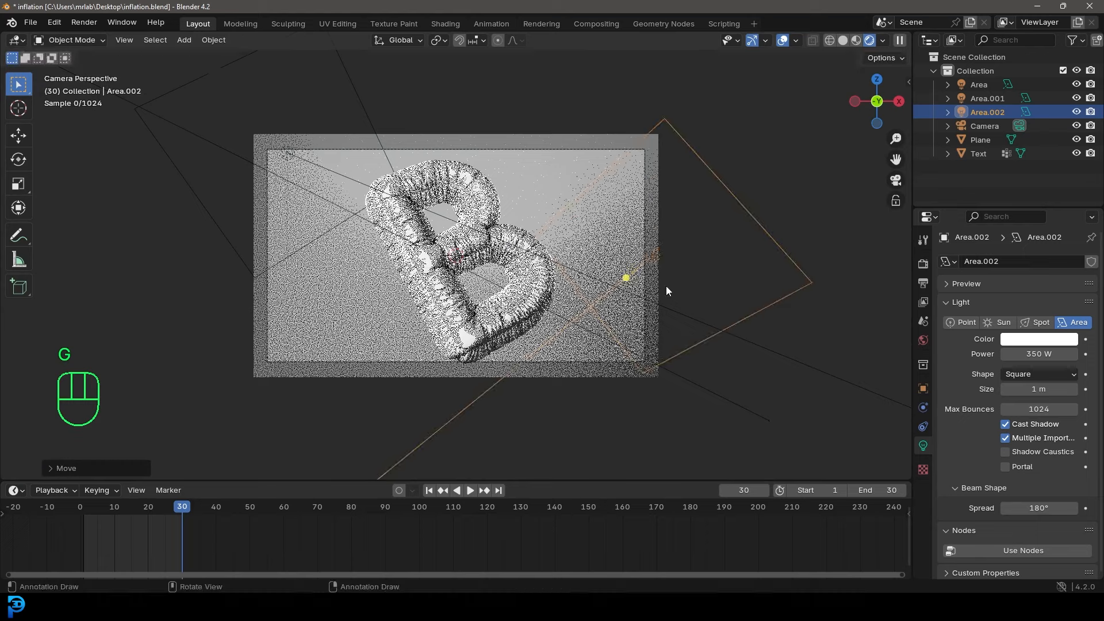
{"action": "left_click", "coordinate": [542, 335]}
{"action": "key", "text": "r"}
{"action": "key", "text": "r"}
{"action": "left_click", "coordinate": [629, 301]}
{"action": "key", "text": "g"}
{"action": "left_click", "coordinate": [600, 323]}
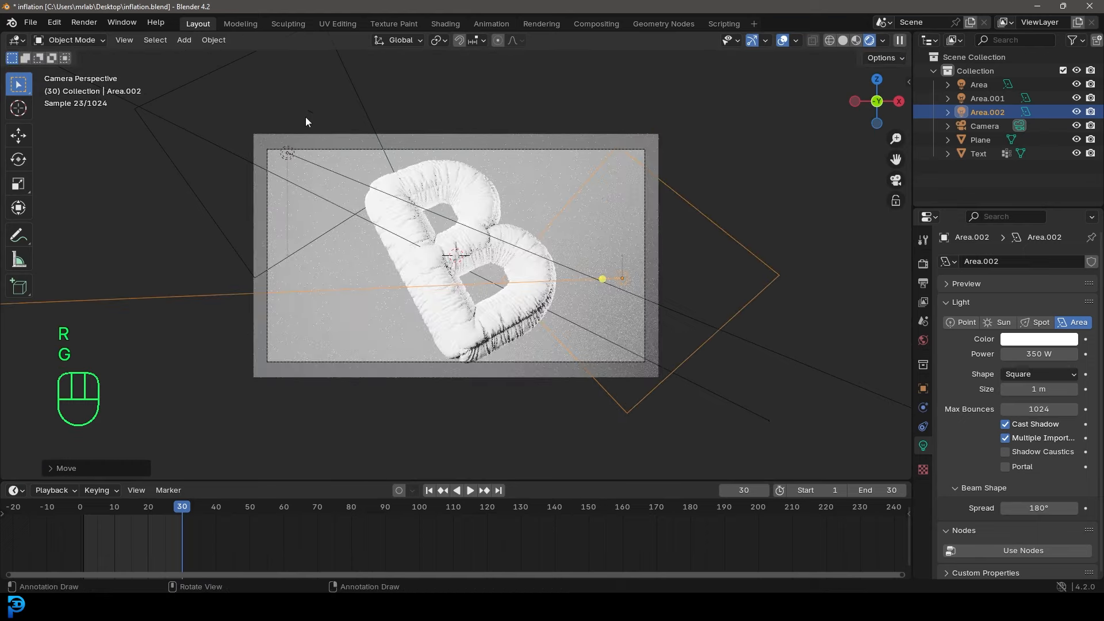
Lower the rear left light toward mid-height of the B and re-aim it with a trackball rotation.
{"action": "left_click", "coordinate": [288, 156]}
{"action": "key", "text": "g"}
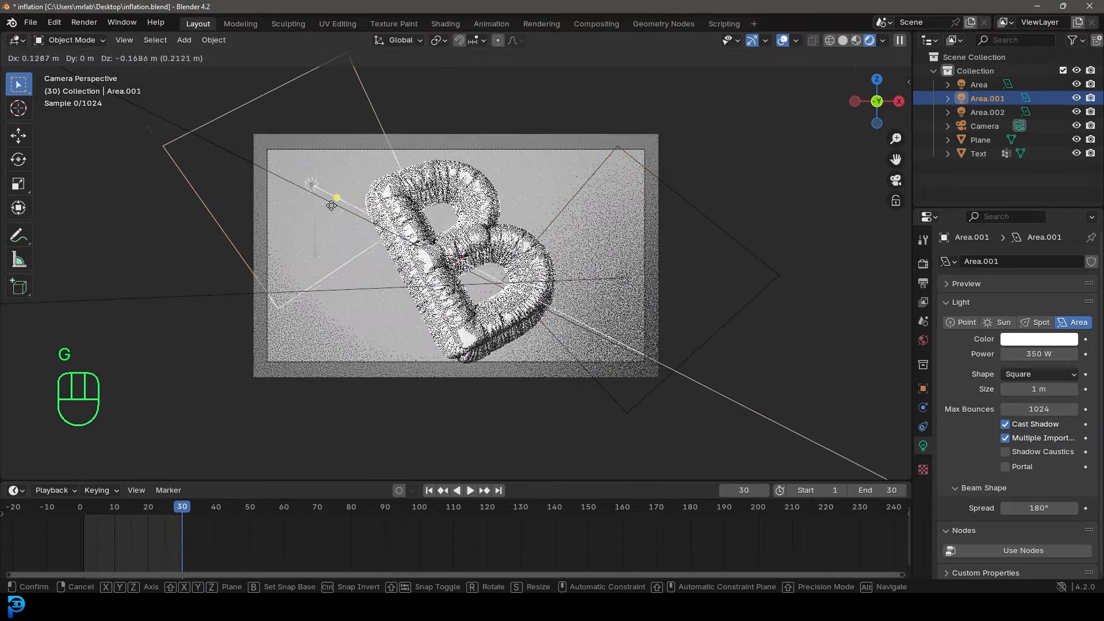
{"action": "left_click", "coordinate": [378, 278]}
{"action": "key", "text": "r"}
{"action": "key", "text": "r"}
{"action": "left_click", "coordinate": [380, 276]}
Adjust the rear left light's position from an orbited view, return to the camera view and save the file.
{"action": "middle_click_drag", "start_coordinate": [379, 276], "coordinate": [411, 232]}
{"action": "scroll", "coordinate": [446, 347], "scroll_direction": "down", "scroll_amount": 4}
{"action": "key", "text": "g"}
{"action": "left_click", "coordinate": [389, 346]}
{"action": "key", "text": "KP_0"}
{"action": "key", "text": "ctrl+s"}
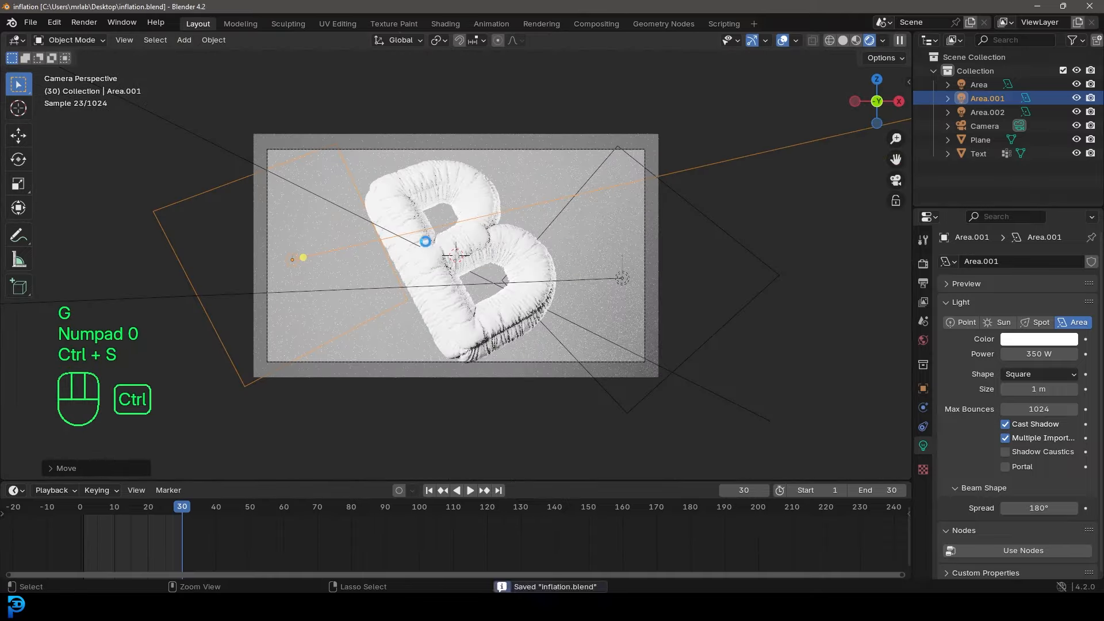
{"action": "key", "text": "ctrl+s"}
Switch to solid shading, select the backdrop plane and give it a new material.
{"action": "key", "text": "z"}
{"action": "left_click", "coordinate": [575, 134]}
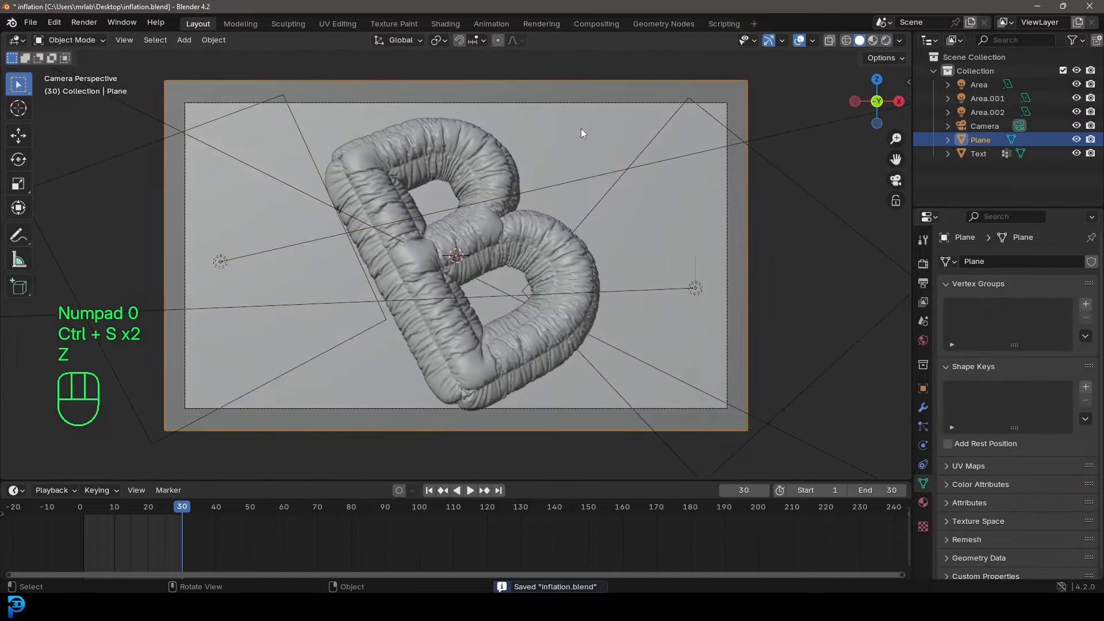
{"action": "left_click", "coordinate": [923, 502]}
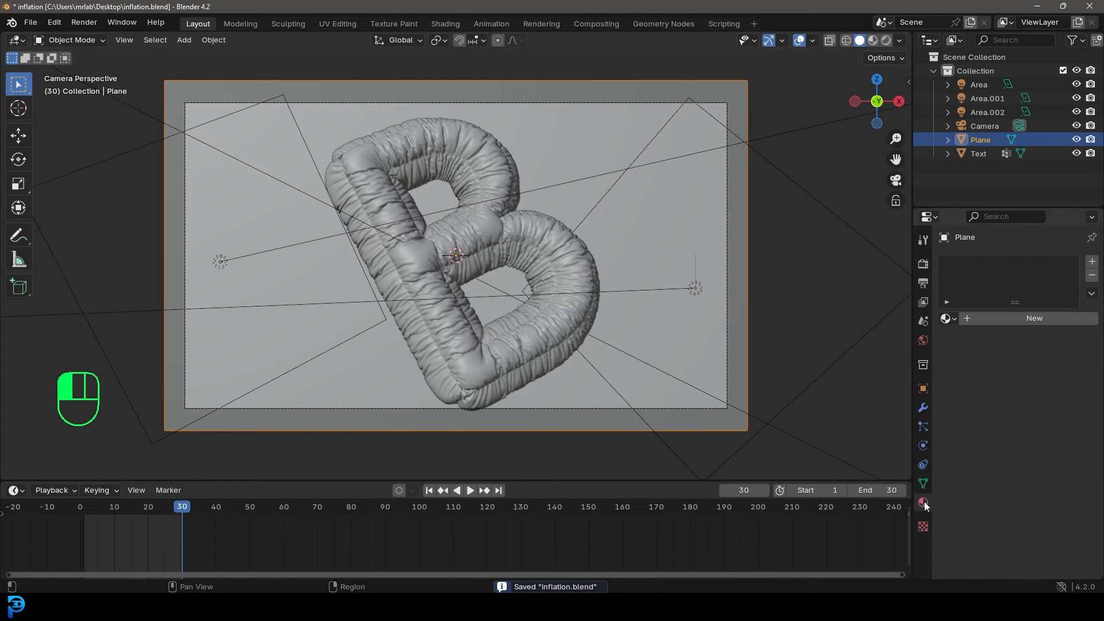
{"action": "left_click", "coordinate": [1026, 316]}
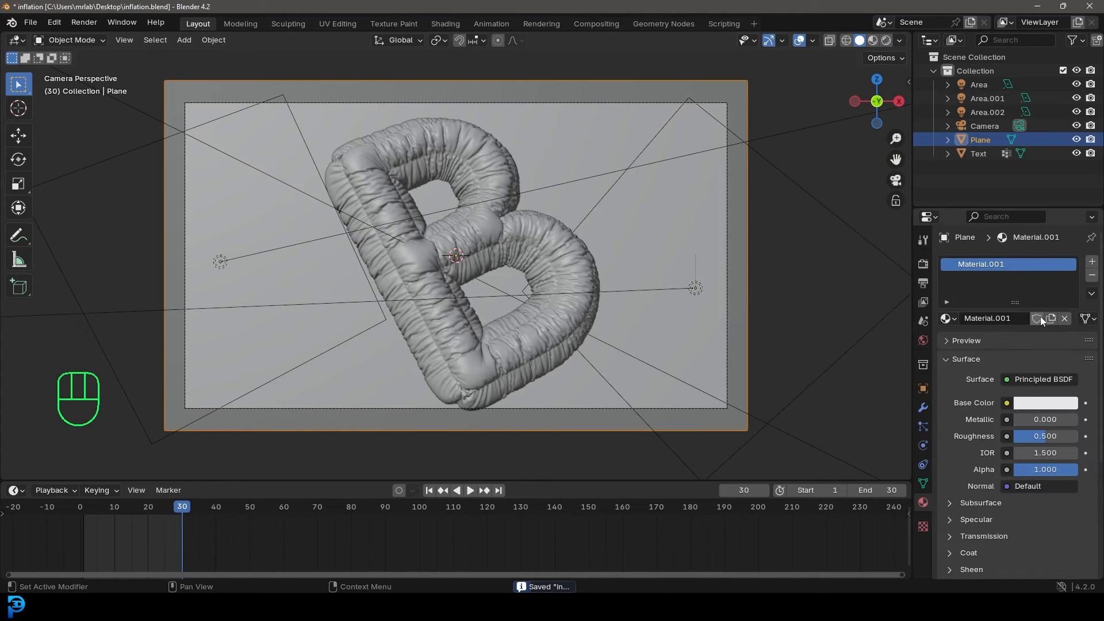
Set the backdrop material's base color to a near-black with a slight tint.
{"action": "left_click", "coordinate": [1046, 404]}
{"action": "left_click", "coordinate": [1067, 298]}
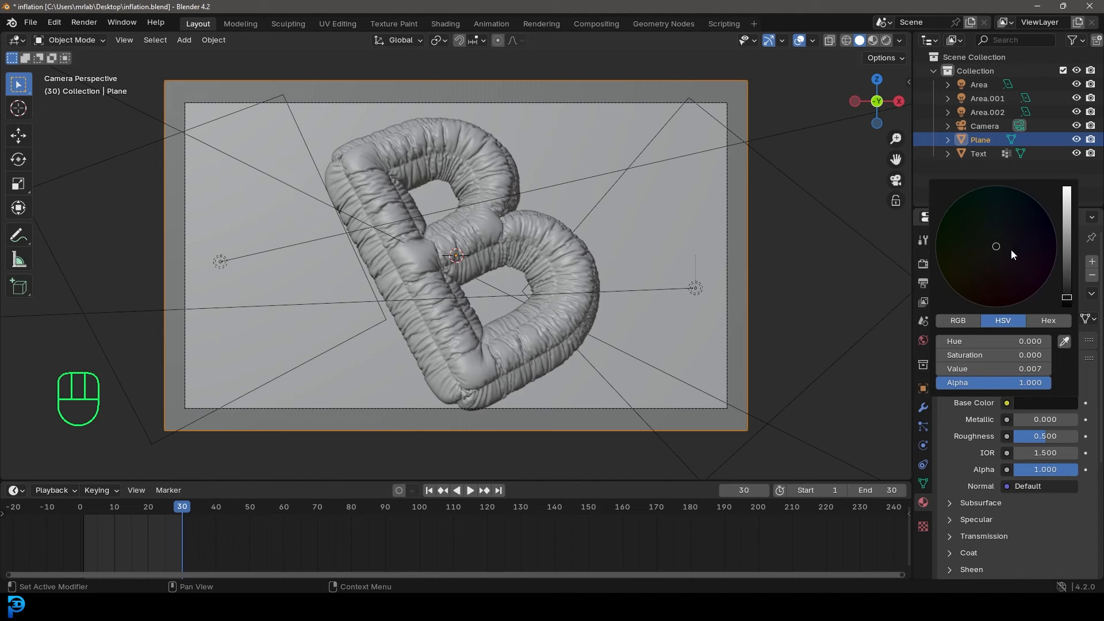
{"action": "left_click_drag", "start_coordinate": [1014, 255], "coordinate": [1003, 258]}
{"action": "left_click", "coordinate": [1068, 402]}
{"action": "left_click_drag", "start_coordinate": [1066, 303], "coordinate": [1066, 295]}
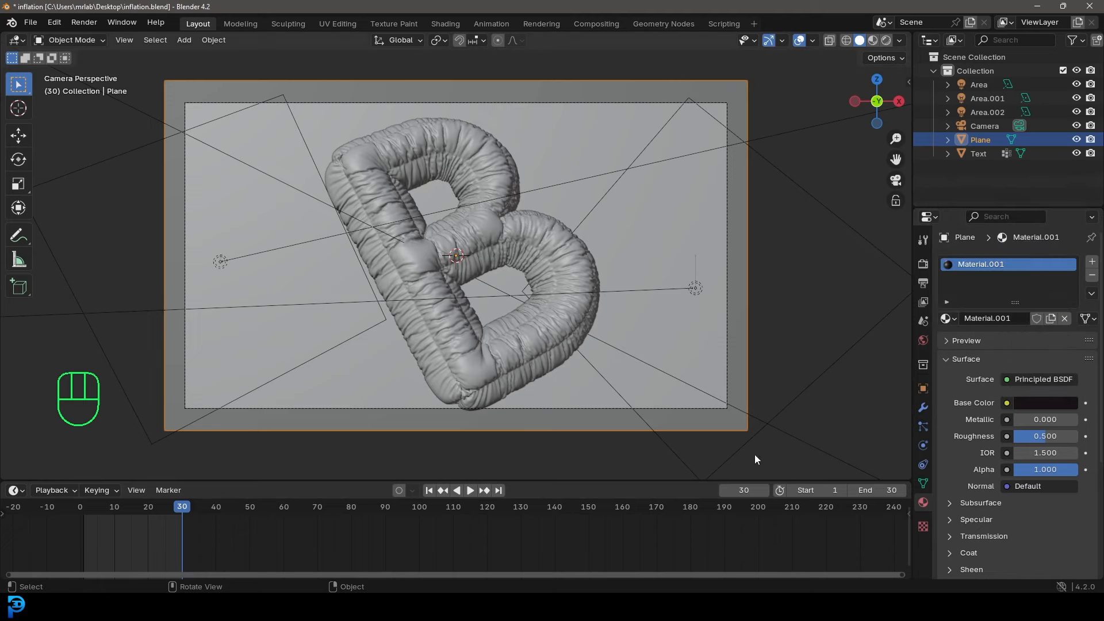
Switch to rendered shading and define a render region enclosing the whole camera frame.
{"action": "key", "text": "z"}
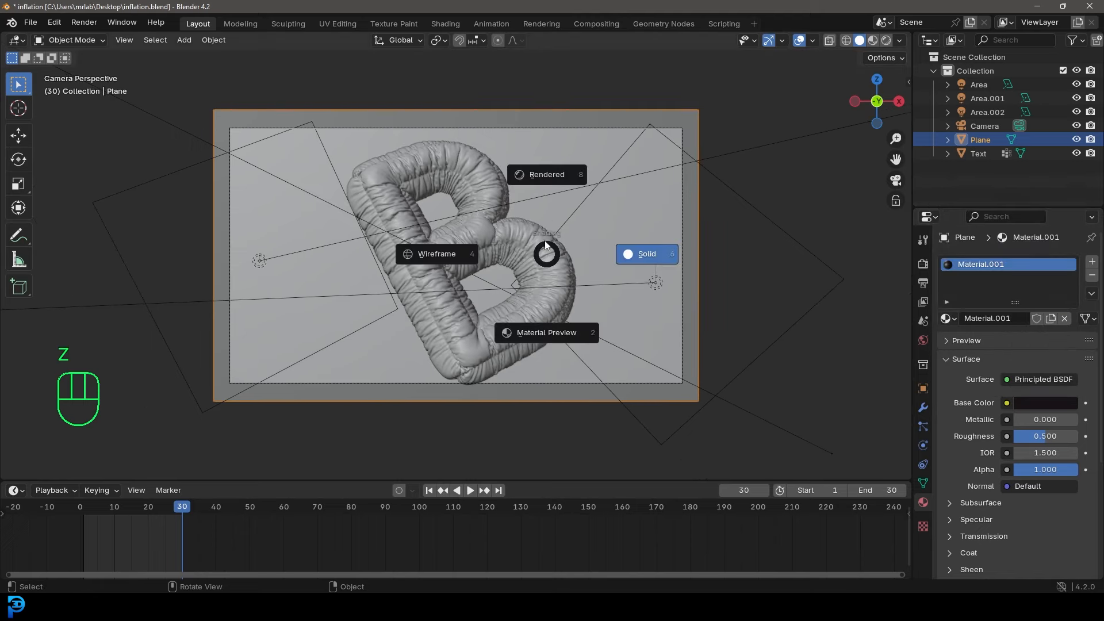
{"action": "left_click", "coordinate": [636, 178]}
{"action": "scroll", "coordinate": [435, 189], "scroll_direction": "up", "scroll_amount": 2}
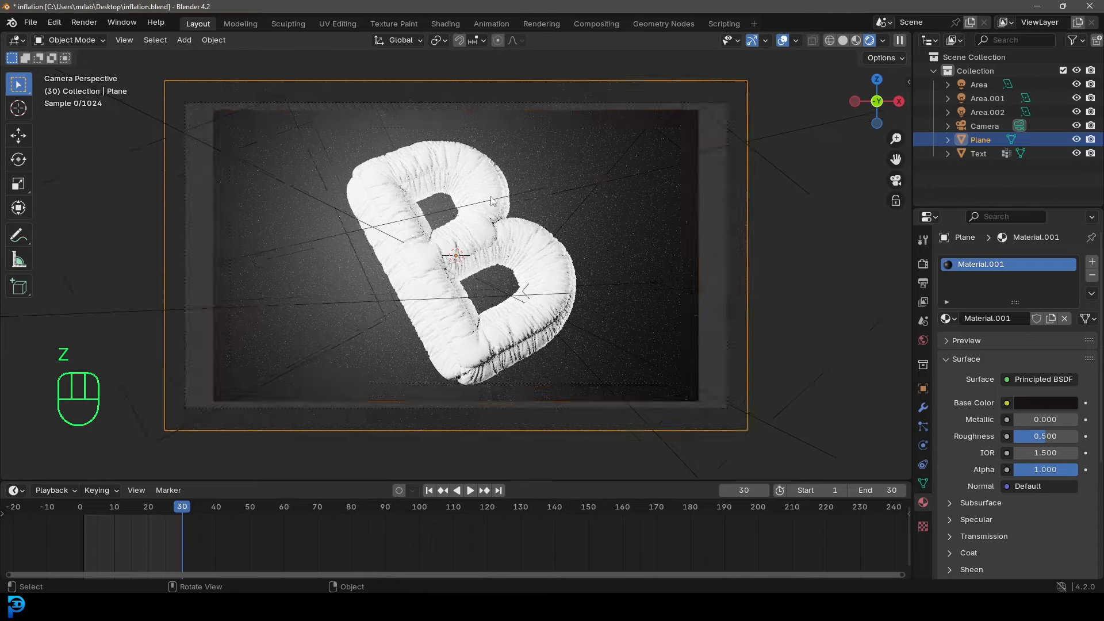
{"action": "key", "text": "ctrl+b"}
{"action": "left_click_drag", "start_coordinate": [166, 81], "coordinate": [798, 460]}
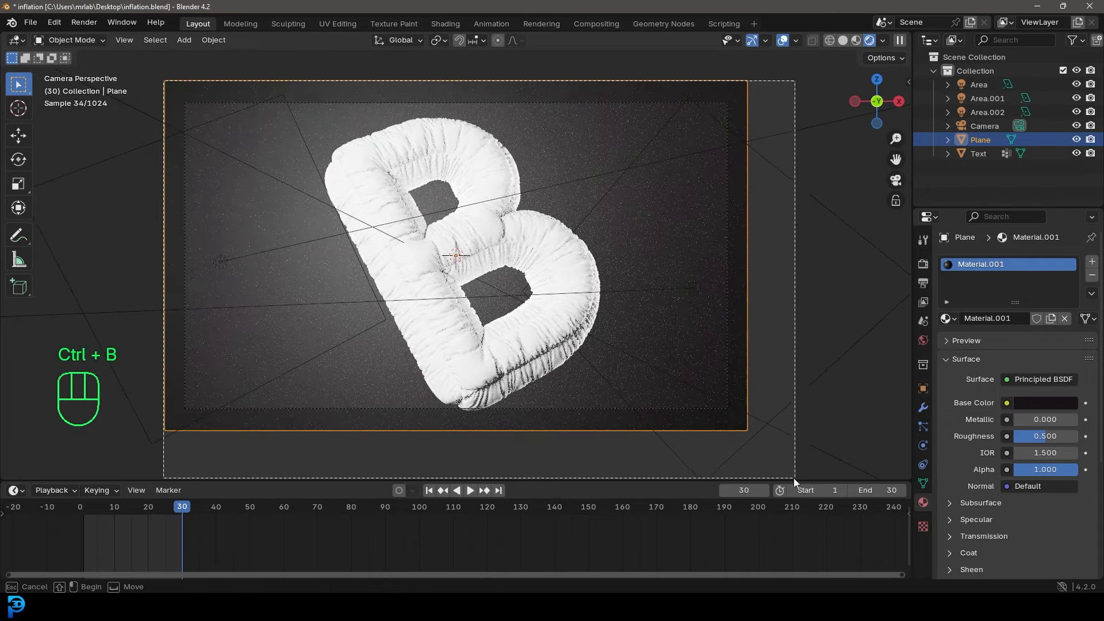
Give the letter B a new material and set its Metallic value to 1.000.
{"action": "left_click", "coordinate": [535, 222]}
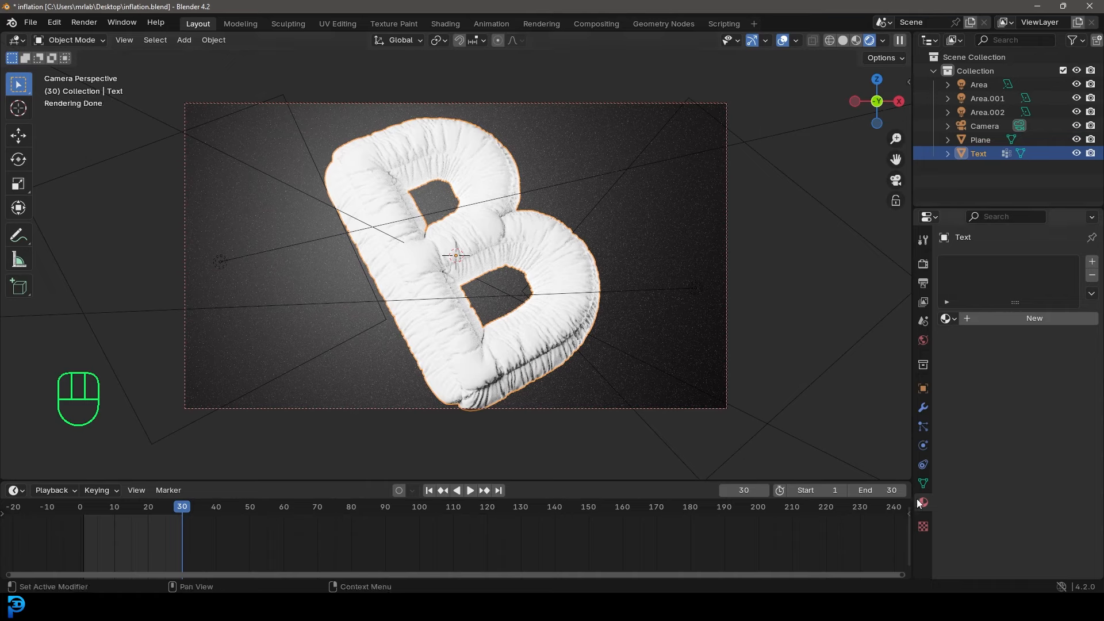
{"action": "left_click", "coordinate": [1022, 319]}
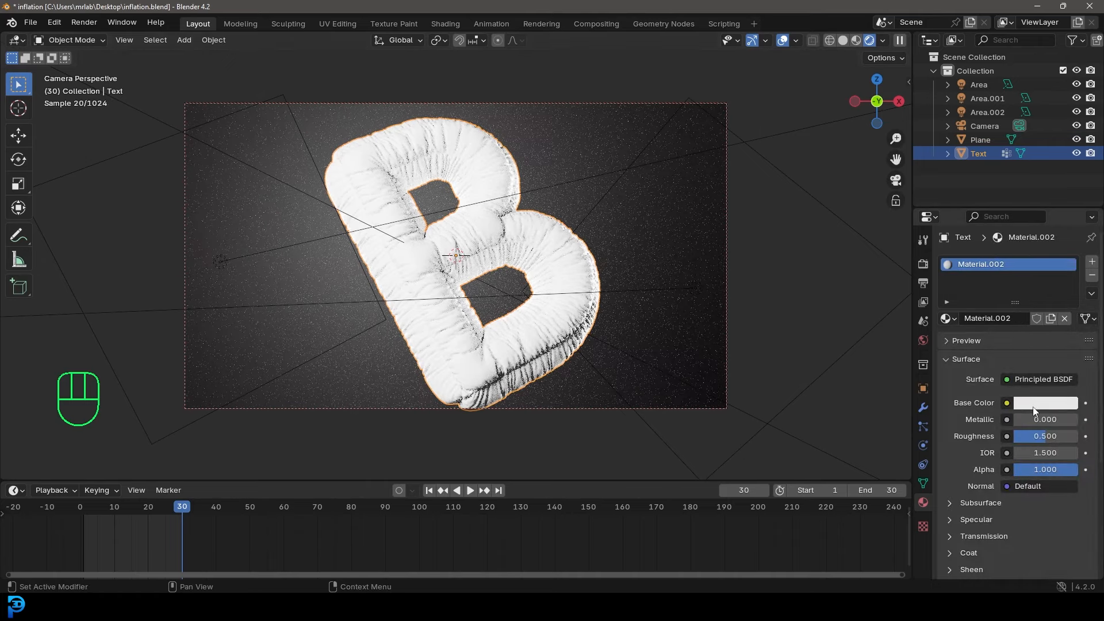
{"action": "left_click_drag", "start_coordinate": [1031, 420], "coordinate": [1081, 420]}
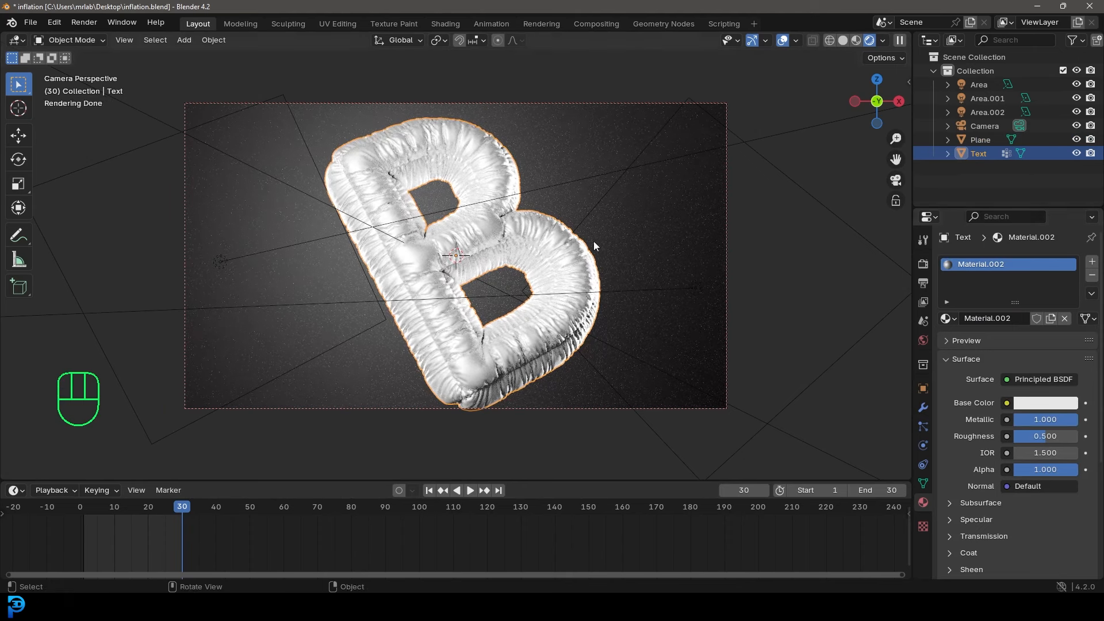
Set the letter B material's roughness to 0.300 and its base color to pink.
{"action": "left_click_drag", "start_coordinate": [1063, 437], "coordinate": [1048, 437]}
{"action": "key", "text": "alt+a"}
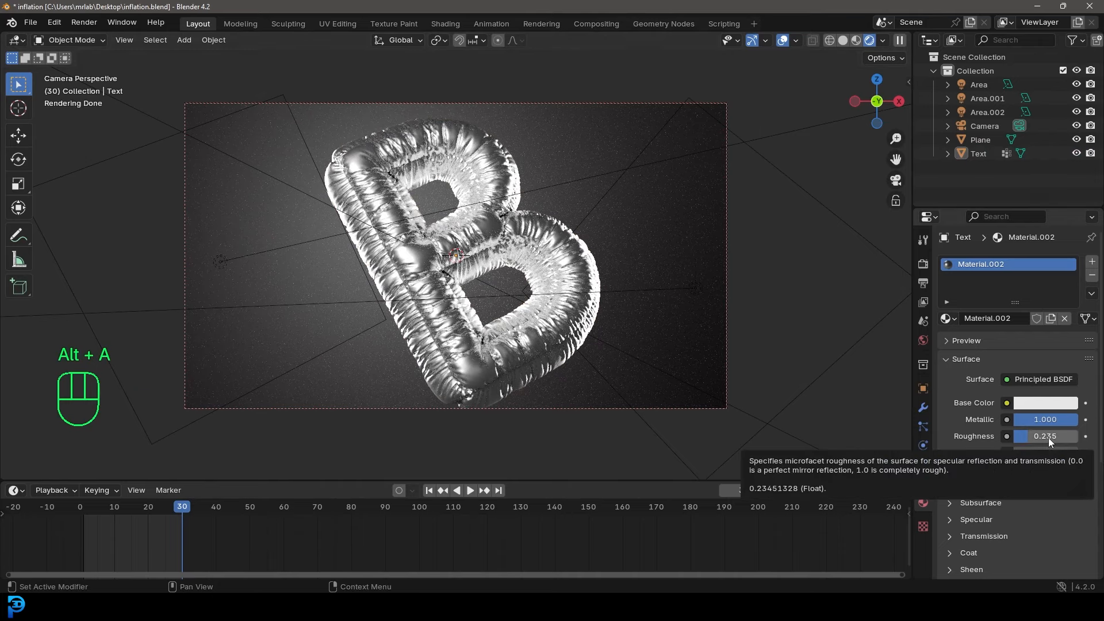
{"action": "left_click_drag", "start_coordinate": [1048, 437], "coordinate": [1025, 436]}
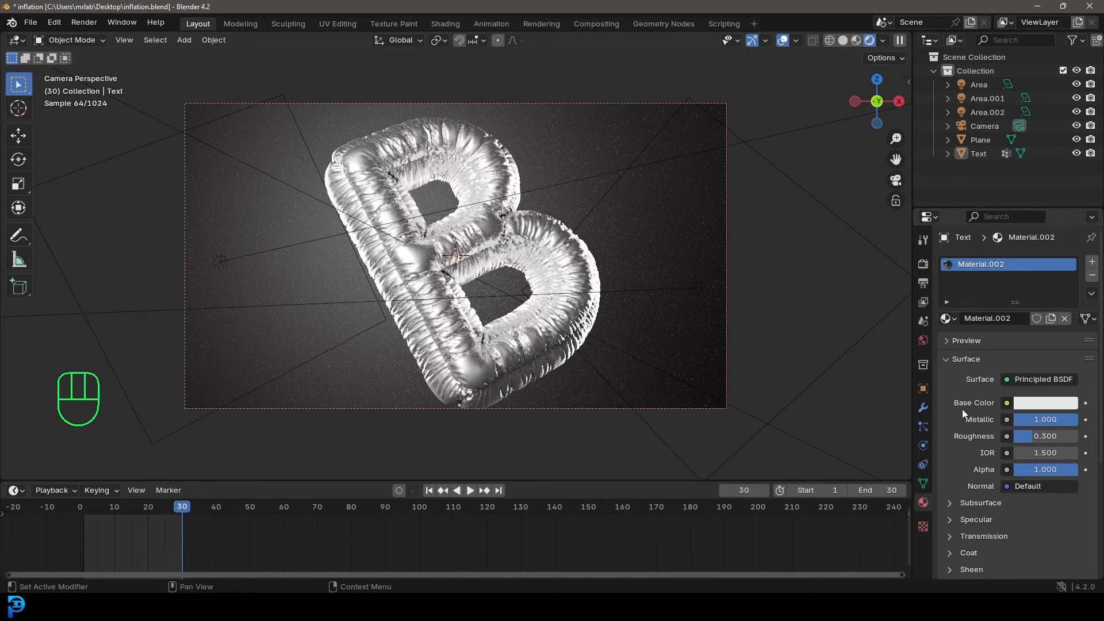
{"action": "left_click", "coordinate": [1035, 404]}
{"action": "mouse_move", "coordinate": [989, 279]}
{"action": "left_mouse_down"}
{"action": "mouse_move", "coordinate": [981, 274]}
{"action": "mouse_move", "coordinate": [1027, 231]}
{"action": "mouse_move", "coordinate": [1015, 275]}
{"action": "left_mouse_up"}
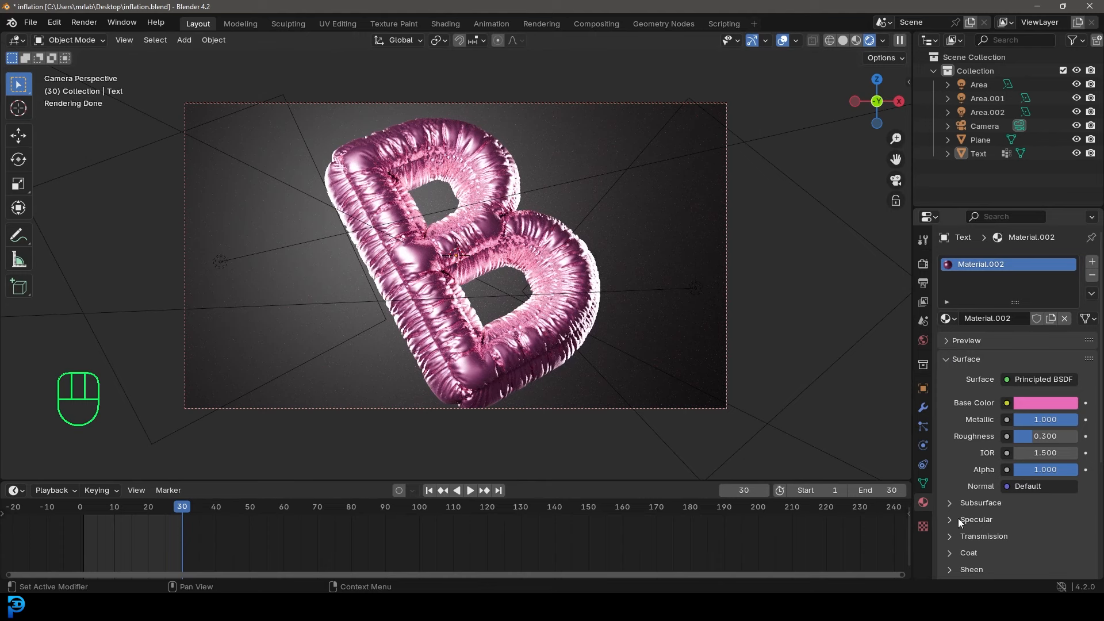
Return the viewport to solid shading and save the file.
{"action": "key", "text": "z"}
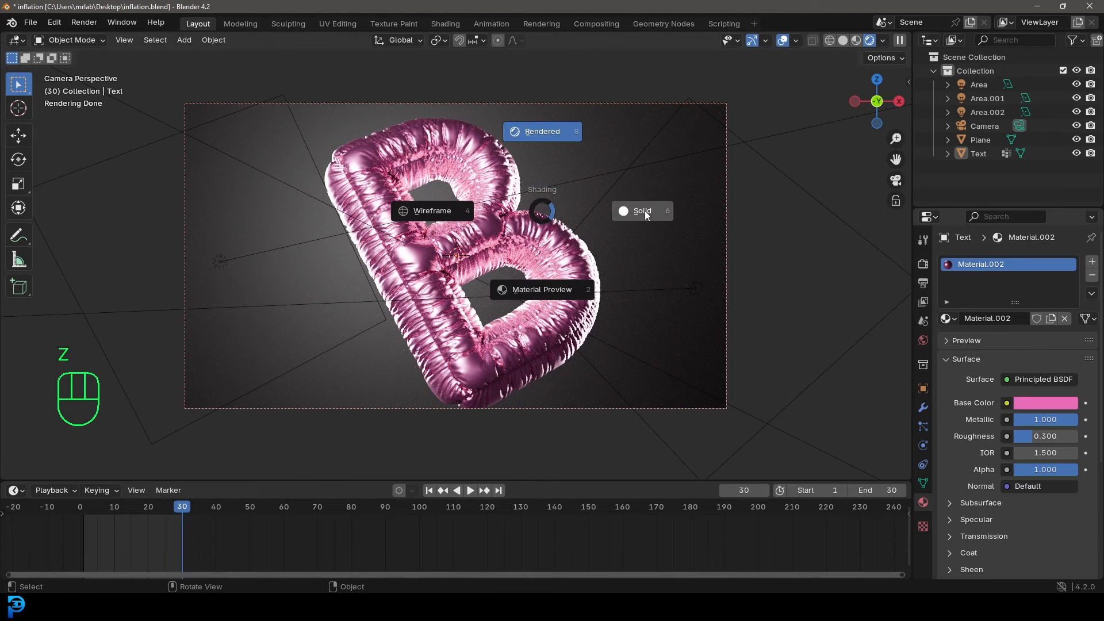
{"action": "left_click", "coordinate": [644, 211]}
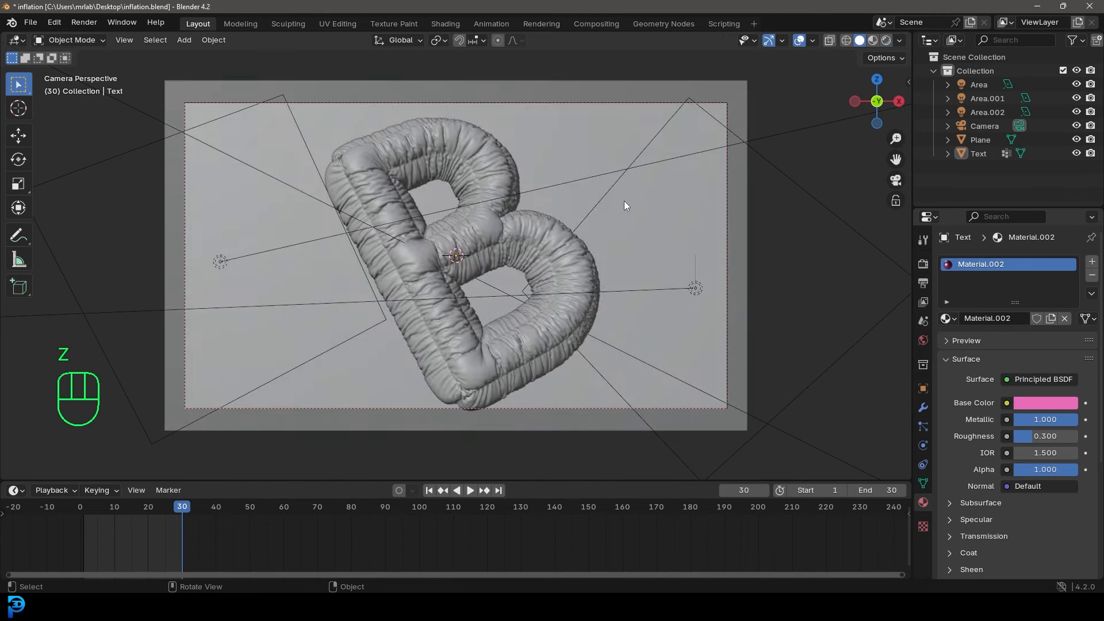
{"action": "key", "text": "ctrl+s"}
{"action": "key", "text": "ctrl+s"}
{"action": "middle_click_drag", "start_coordinate": [596, 234], "coordinate": [609, 230], "text": "shift"}
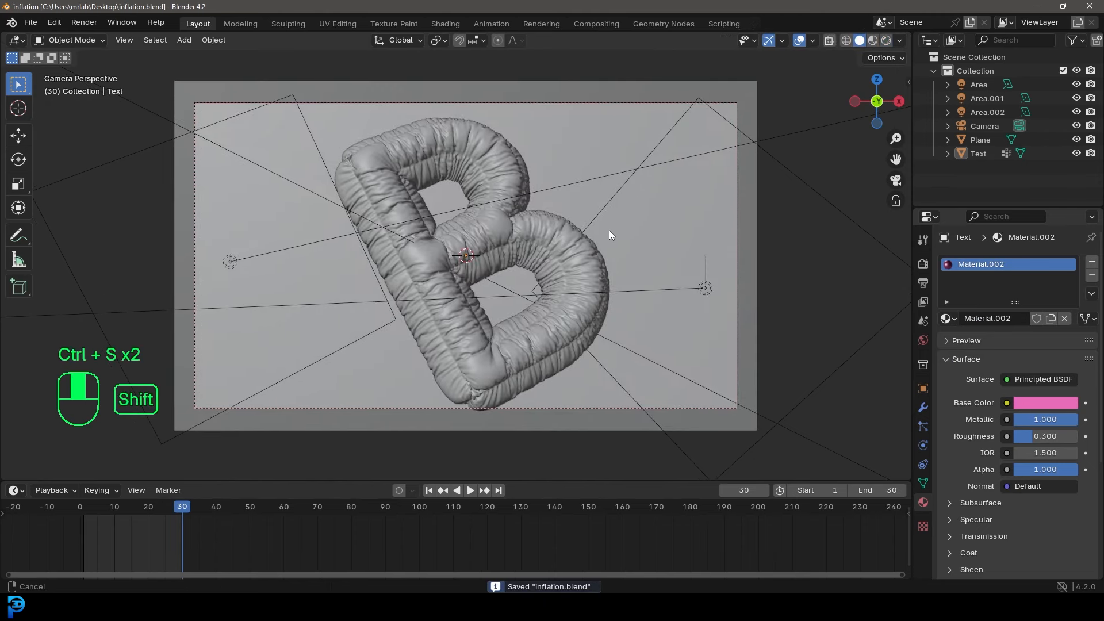
Check the Cycles render settings and render the still image.
{"action": "left_click", "coordinate": [923, 265]}
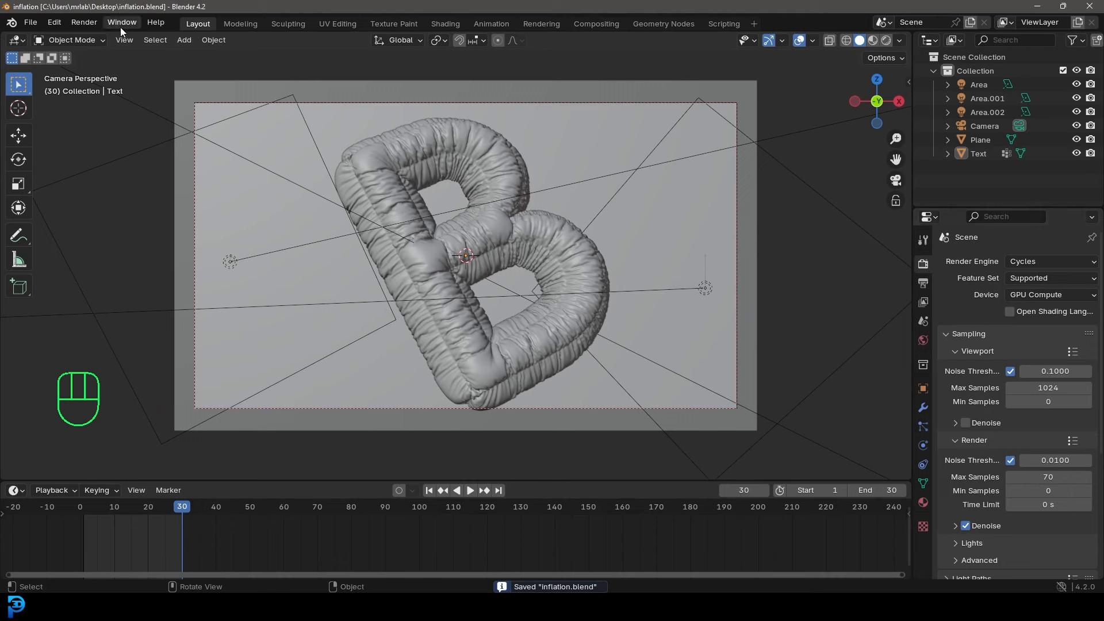
{"action": "left_click", "coordinate": [92, 24]}
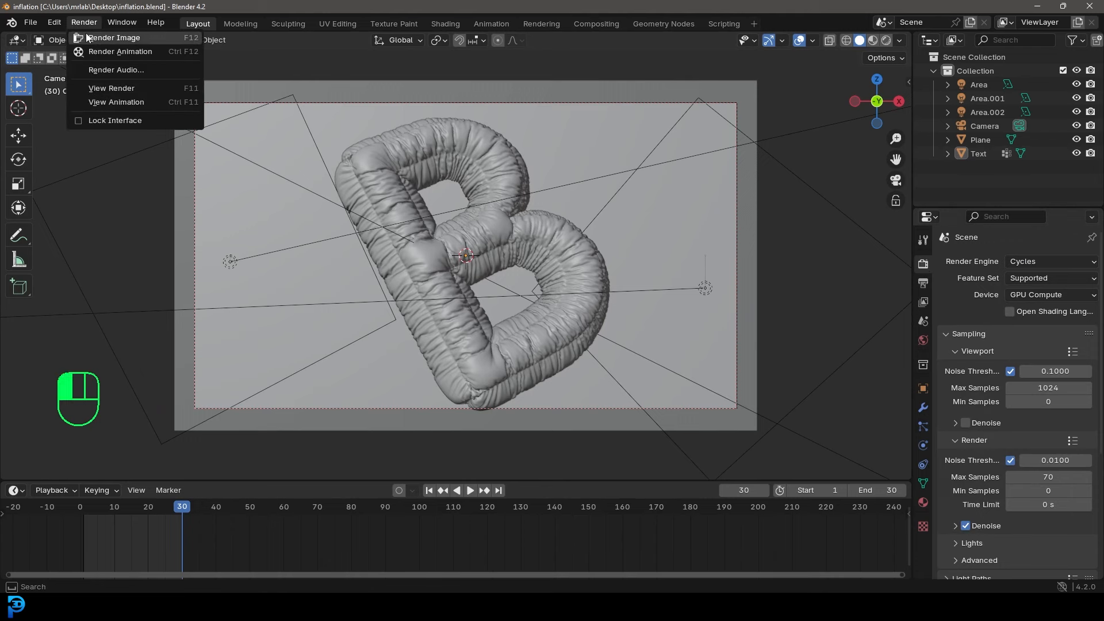
{"action": "left_click", "coordinate": [171, 39]}
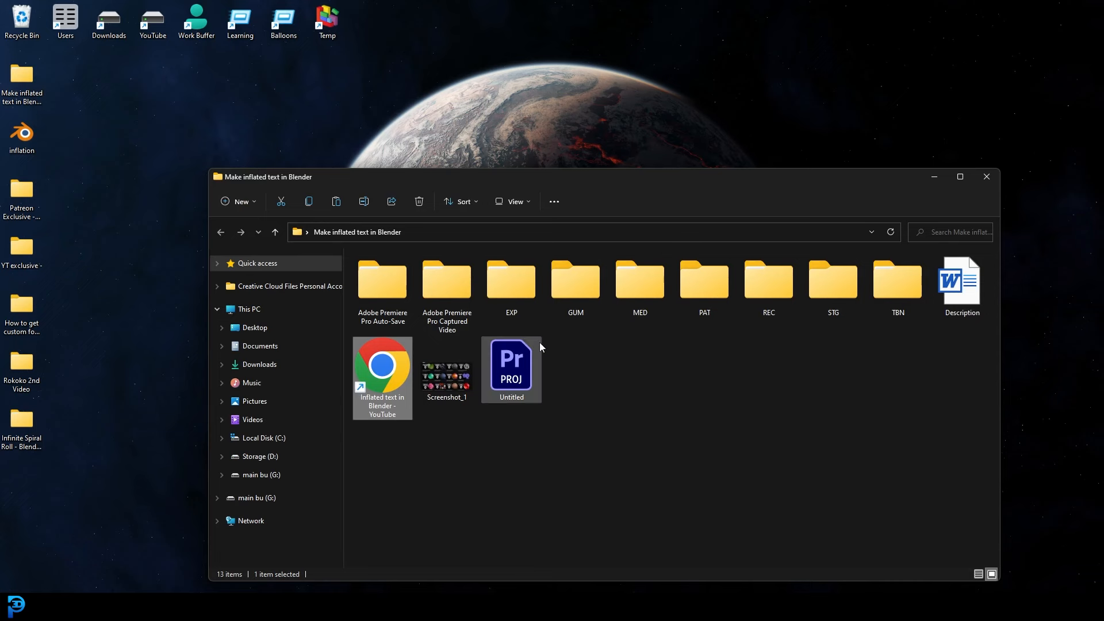
Open the B test file from the EXP folder and examine its letter B's mesh in Edit Mode and Object Mode.
{"action": "double_click", "coordinate": [397, 279]}
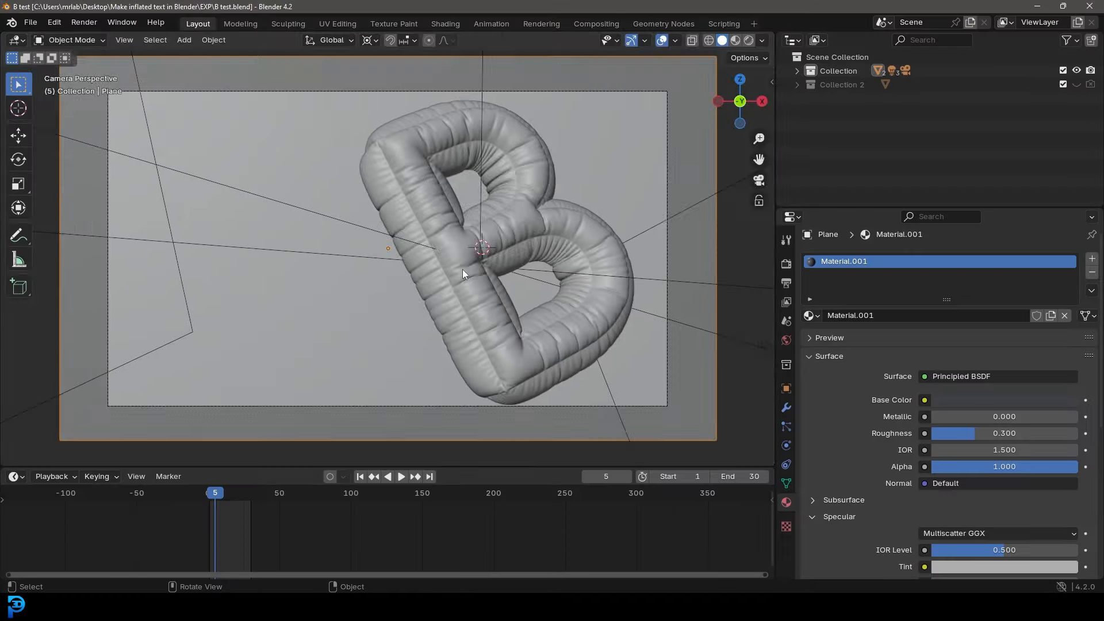
{"action": "scroll", "coordinate": [463, 269], "scroll_direction": "up", "scroll_amount": 5}
{"action": "left_click", "coordinate": [577, 205]}
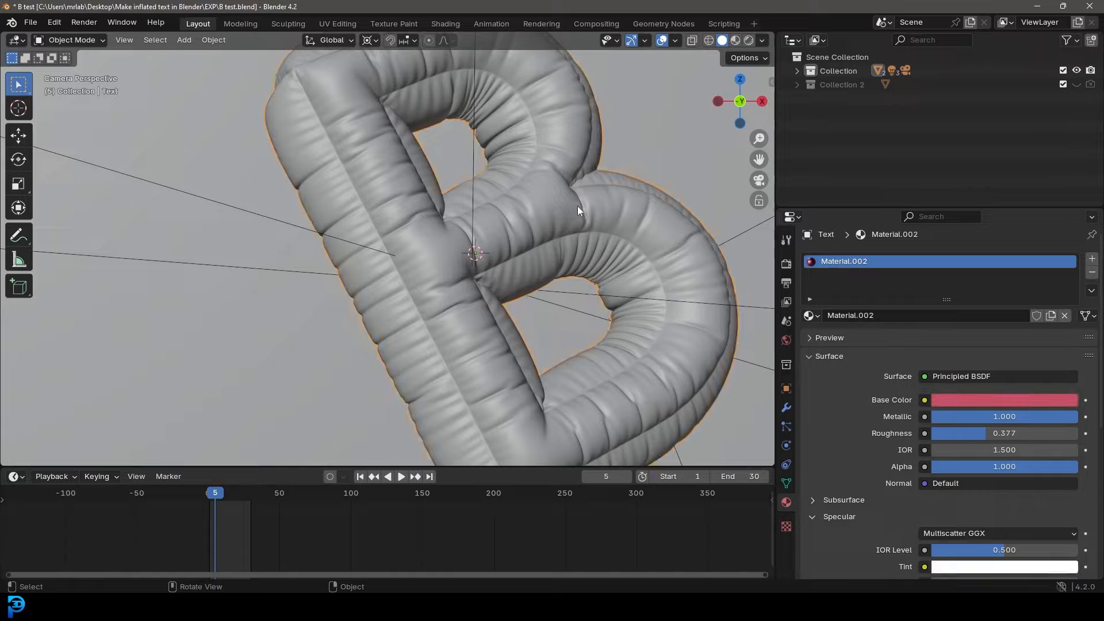
{"action": "key", "text": "Tab"}
{"action": "scroll", "coordinate": [582, 213], "scroll_direction": "up", "scroll_amount": 3}
{"action": "scroll", "coordinate": [569, 211], "scroll_direction": "down", "scroll_amount": 2}
{"action": "key", "text": "Tab"}
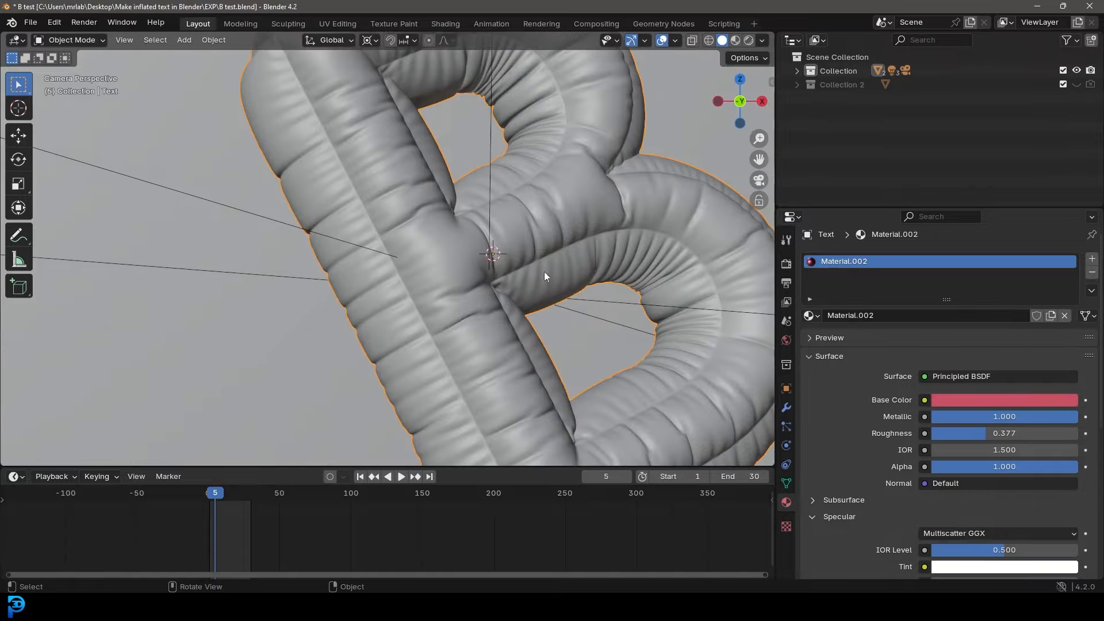
{"action": "key", "text": "z"}
{"action": "scroll", "coordinate": [545, 271], "scroll_direction": "down", "scroll_amount": 4}
{"action": "middle_click_drag", "start_coordinate": [546, 271], "coordinate": [522, 279], "text": "shift"}
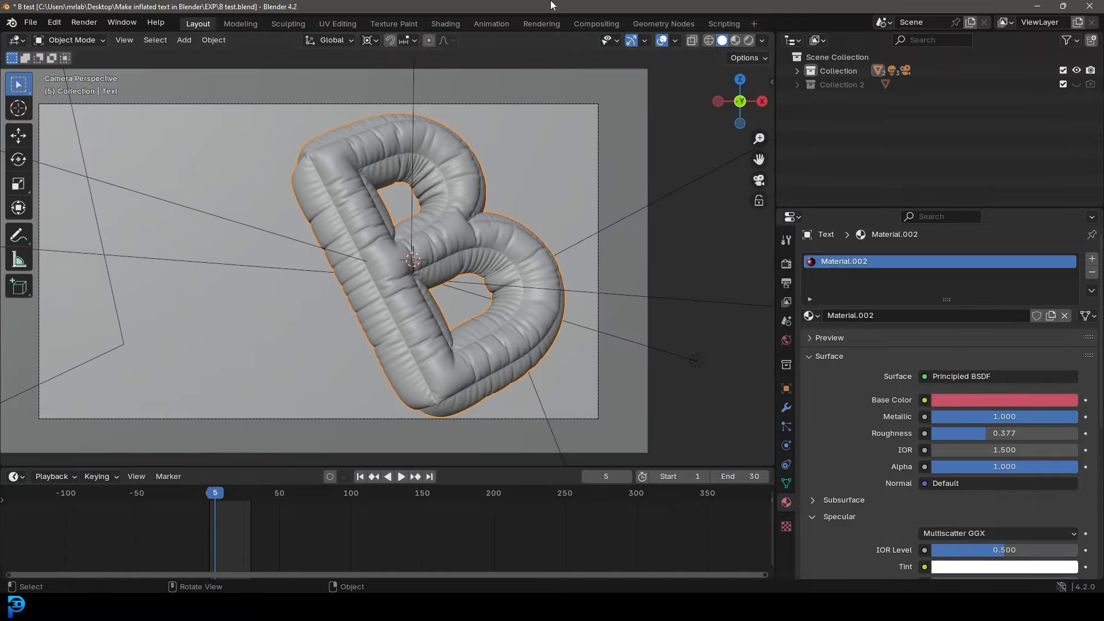
Place the B test and inflation Blender windows side by side and compare the surface wrinkles of the two letter Bs.
{"action": "key", "text": "super+Right"}
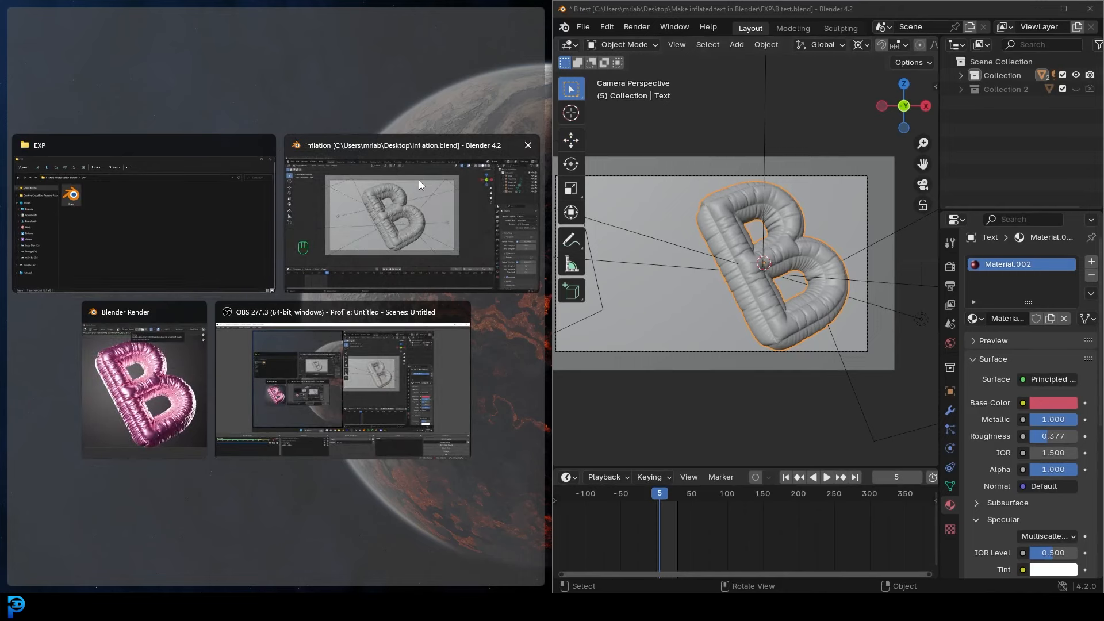
{"action": "left_click", "coordinate": [418, 180]}
{"action": "scroll", "coordinate": [287, 249], "scroll_direction": "up", "scroll_amount": 4}
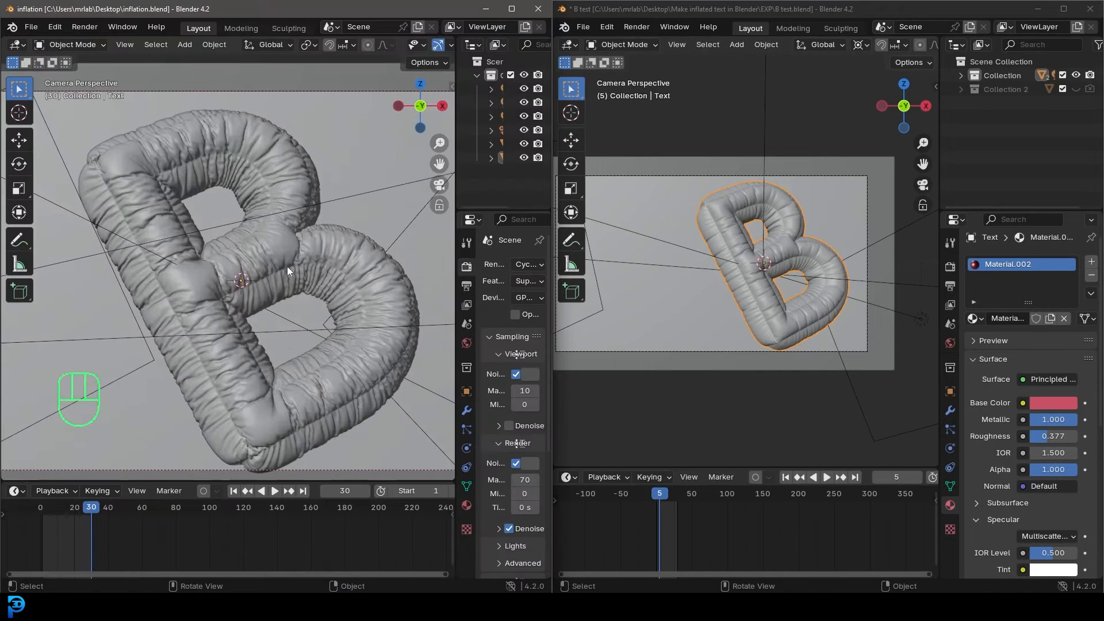
{"action": "scroll", "coordinate": [181, 276], "scroll_direction": "up", "scroll_amount": 3}
{"action": "middle_click_drag", "start_coordinate": [328, 272], "coordinate": [312, 255], "text": "shift"}
{"action": "scroll", "coordinate": [305, 252], "scroll_direction": "down", "scroll_amount": 4}
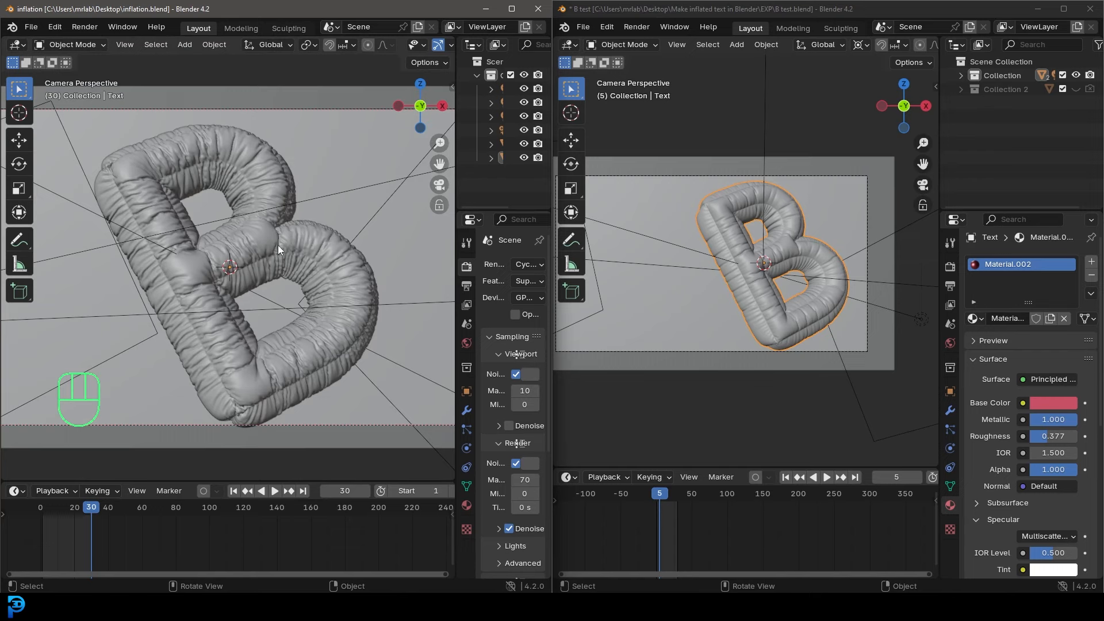
{"action": "scroll", "coordinate": [268, 241], "scroll_direction": "up", "scroll_amount": 1}
{"action": "scroll", "coordinate": [246, 234], "scroll_direction": "up", "scroll_amount": 1}
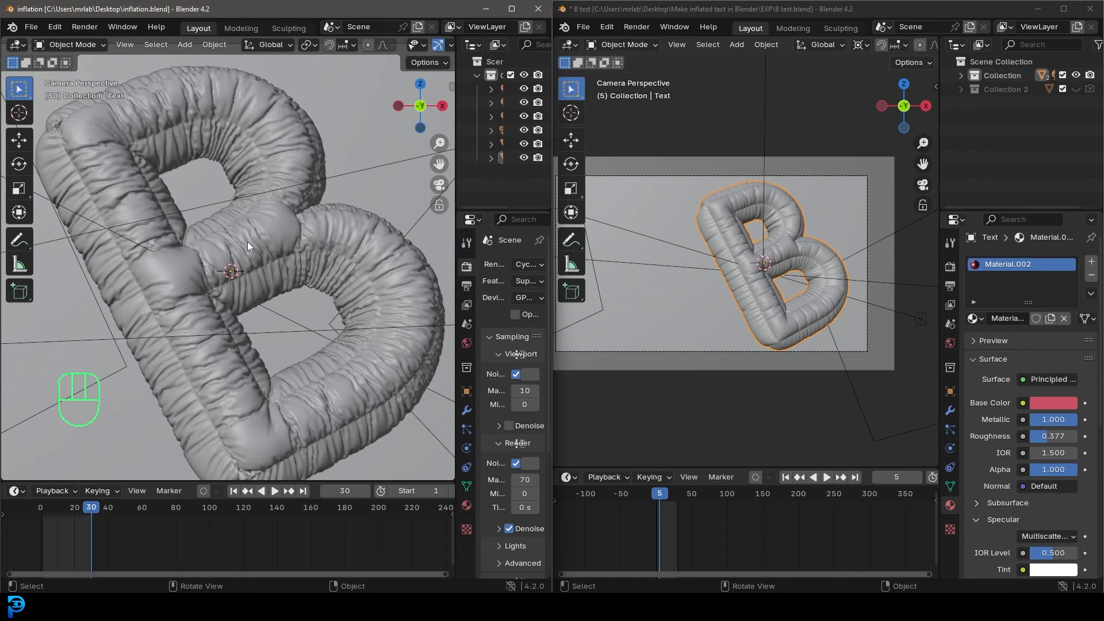
{"action": "scroll", "coordinate": [768, 263], "scroll_direction": "up", "scroll_amount": 5}
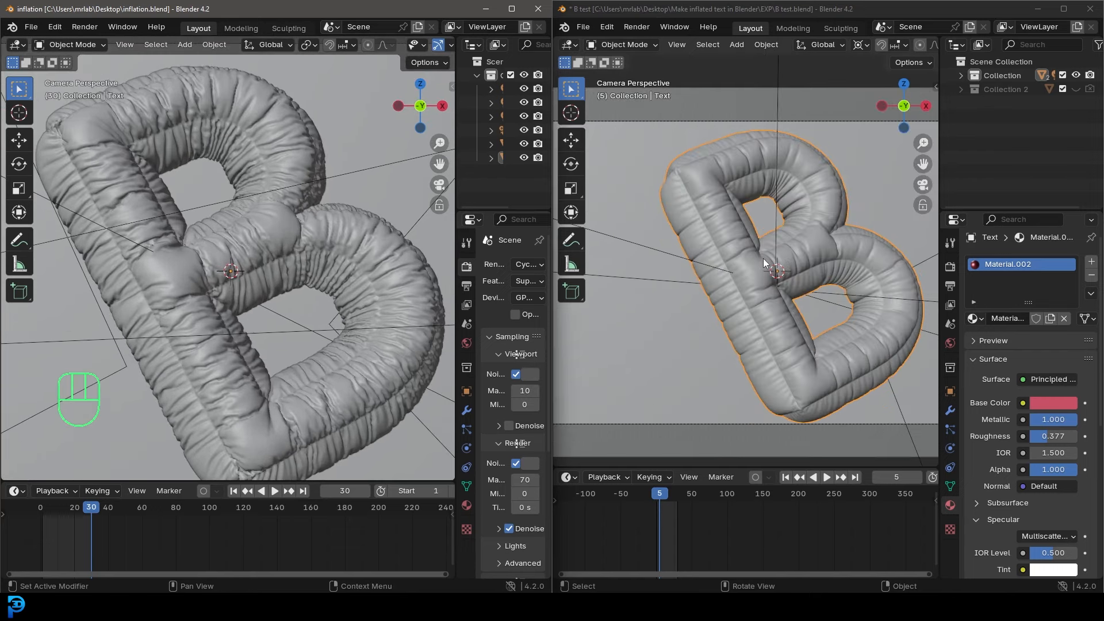
{"action": "scroll", "coordinate": [828, 267], "scroll_direction": "up", "scroll_amount": 2}
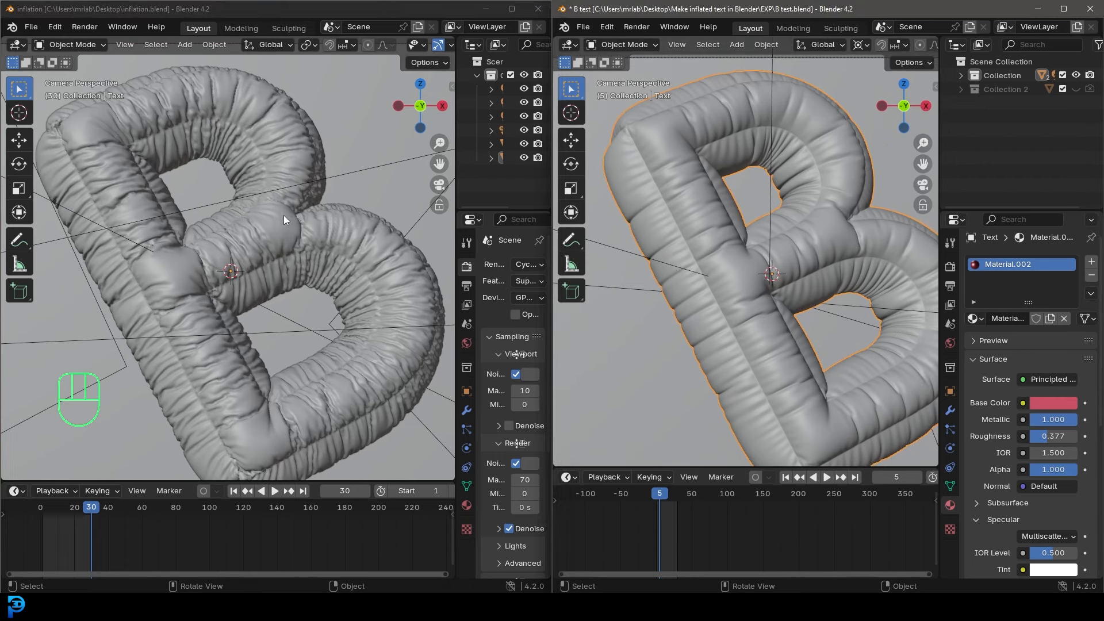